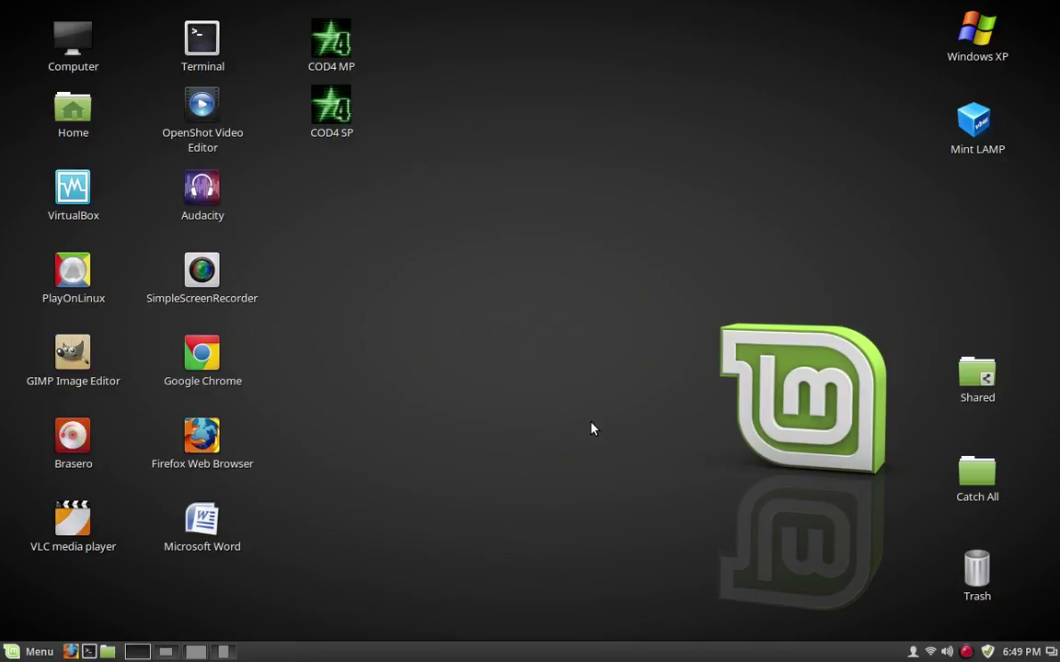
# Become root with sudo su, entering the password, then exit the root shell
pyautogui.click(167, 652)
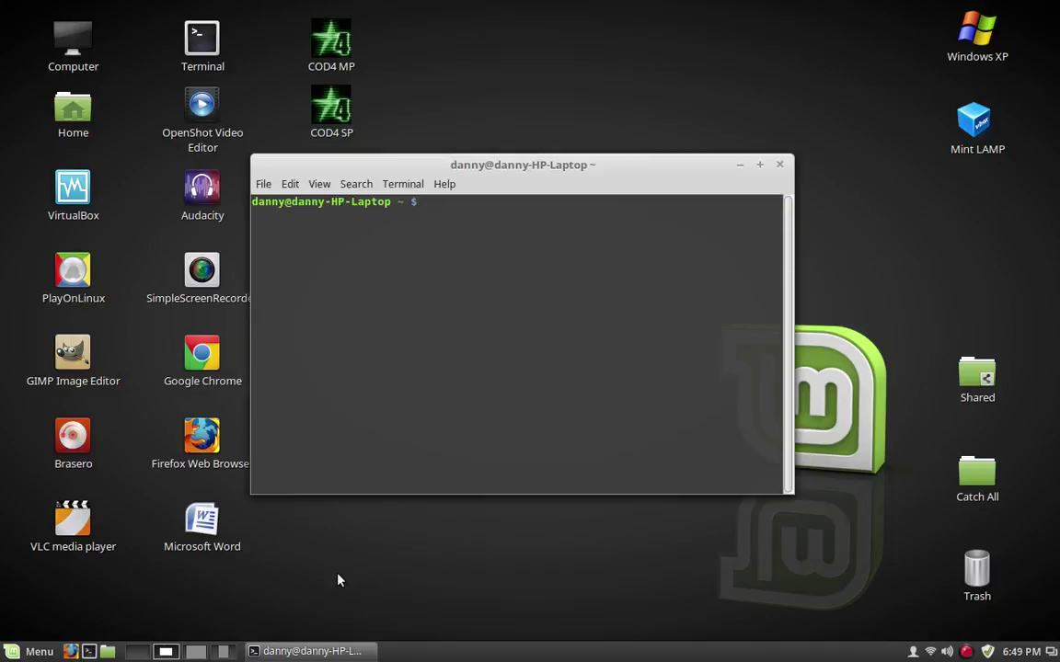
pyautogui.write('sudo su')
pyautogui.press('Return')
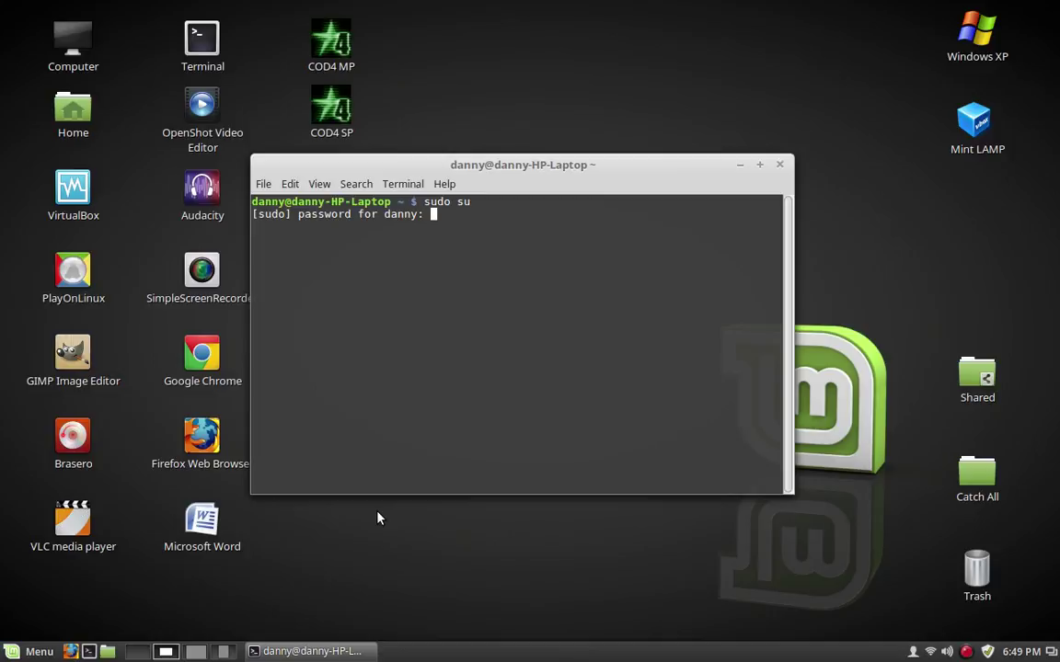
pyautogui.press('Return')
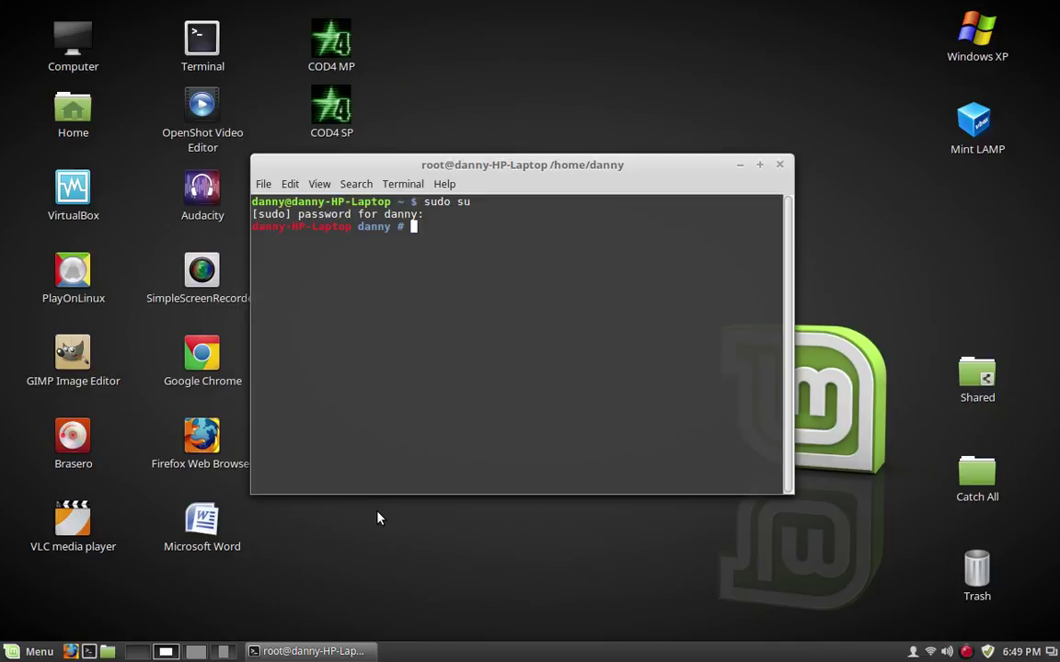
pyautogui.write('exit')
pyautogui.press('Return')
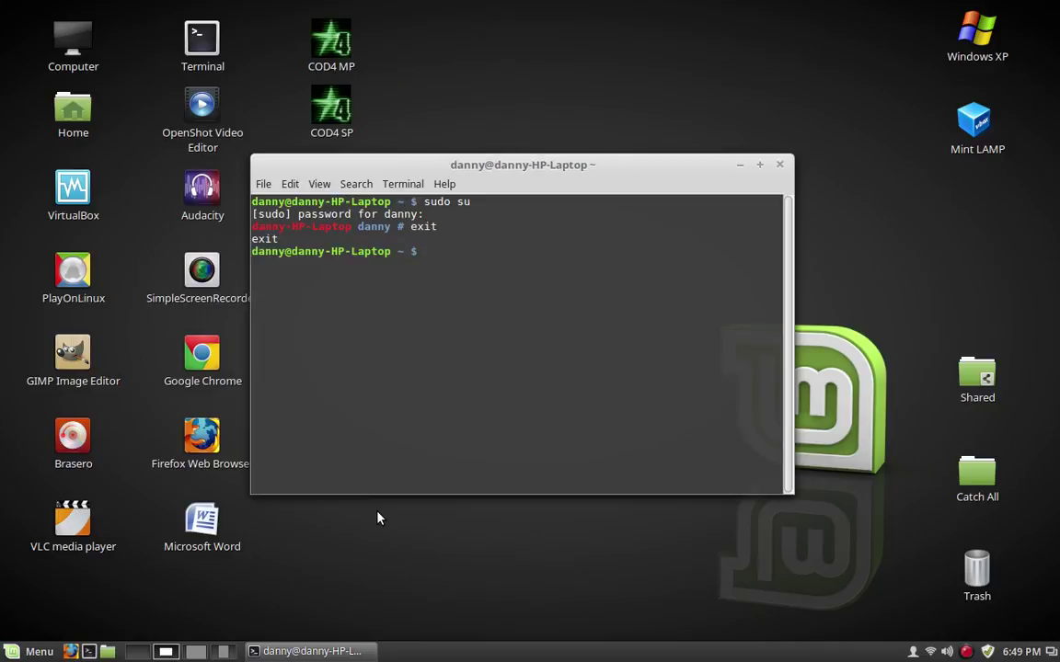
# Run sudo apt-get install firefox, which reports firefox is already at version 50.1.0+linuxmint1+serena
pyautogui.write('sudo apt-get install firefpx')
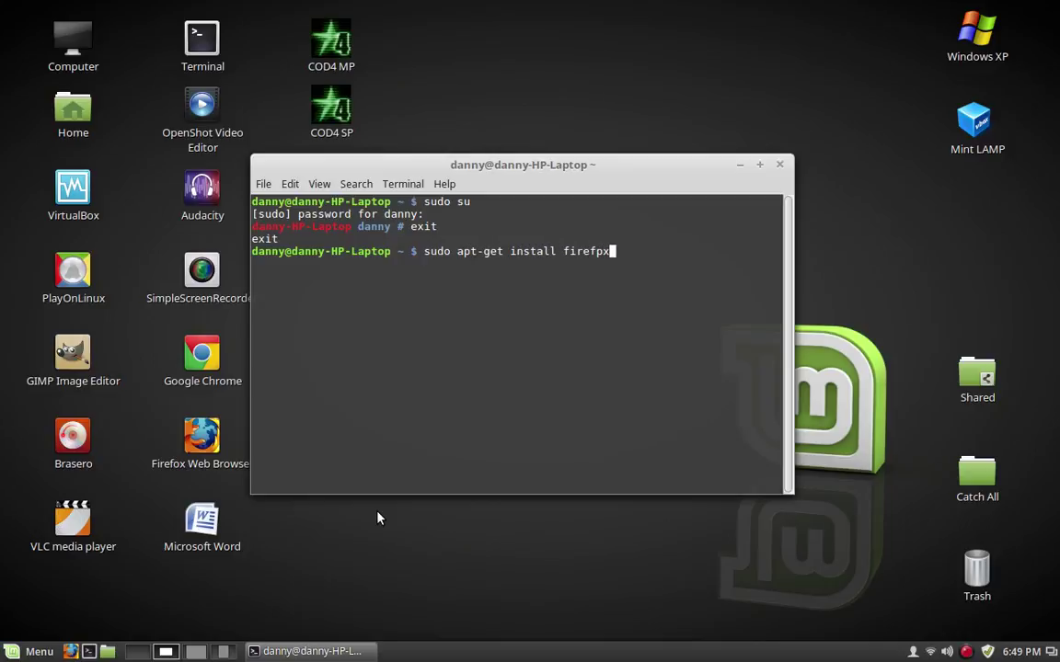
pyautogui.press('BackSpace')
pyautogui.write('ox')
pyautogui.press('Return')
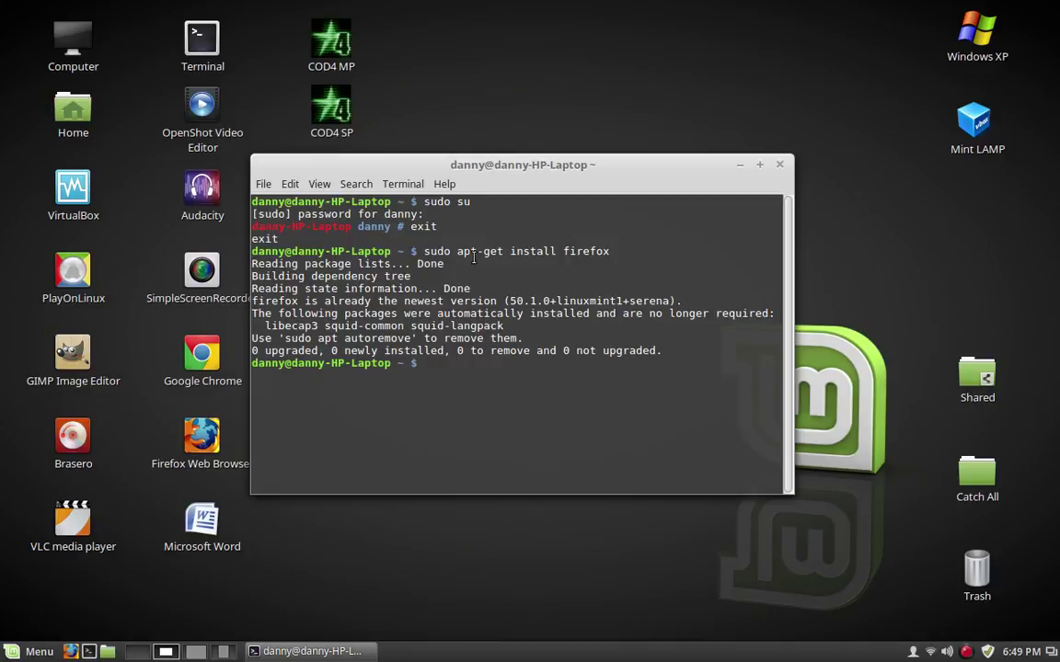
pyautogui.click(40, 653)
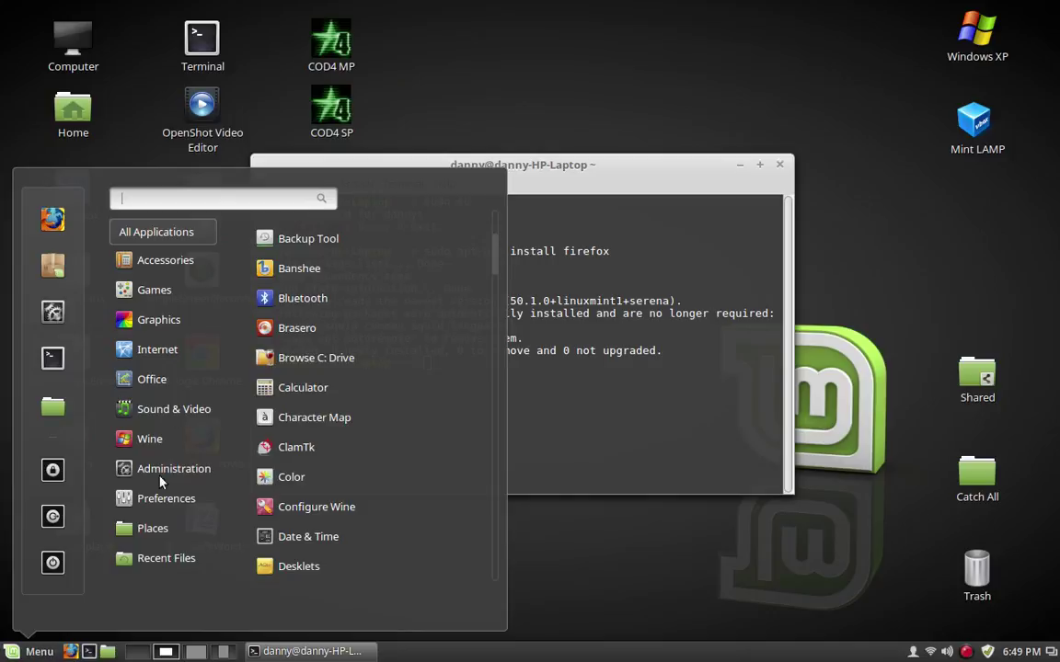
# Scroll to the Menu's Administration section and launch Software Manager
pyautogui.scroll(-3, 411, 493)
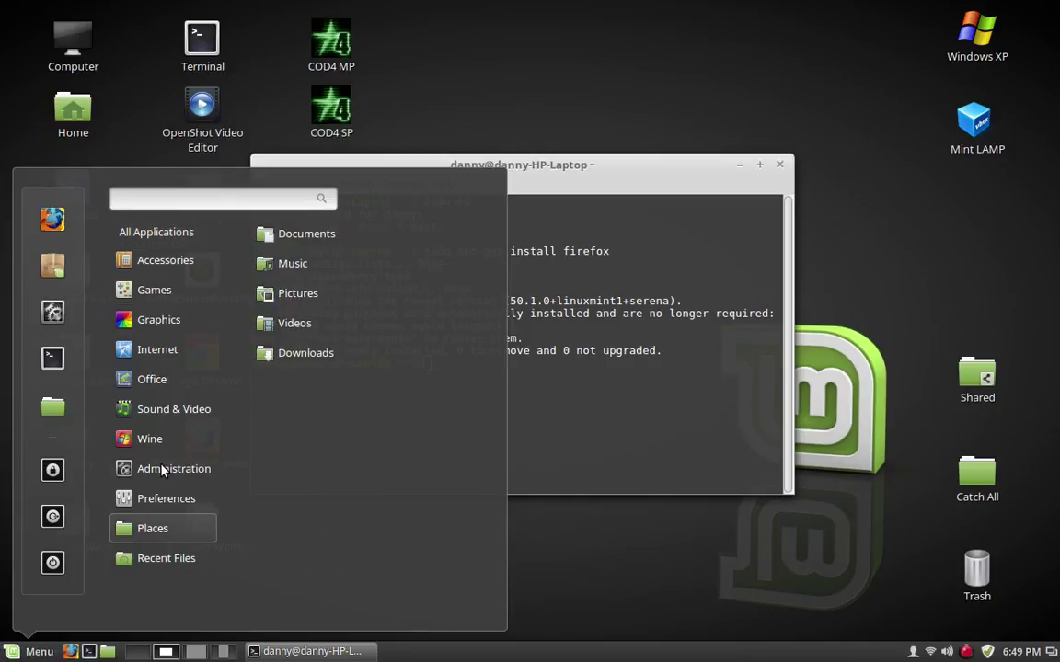
pyautogui.moveTo(157, 488)
pyautogui.scroll(-5, 394, 492)
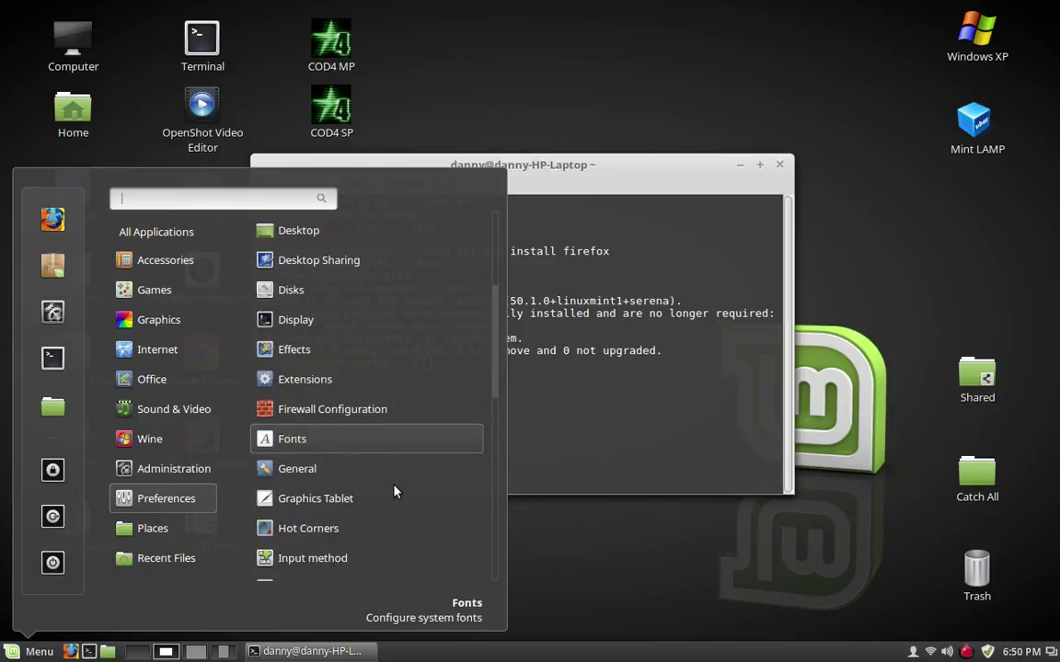
pyautogui.scroll(-5, 394, 492)
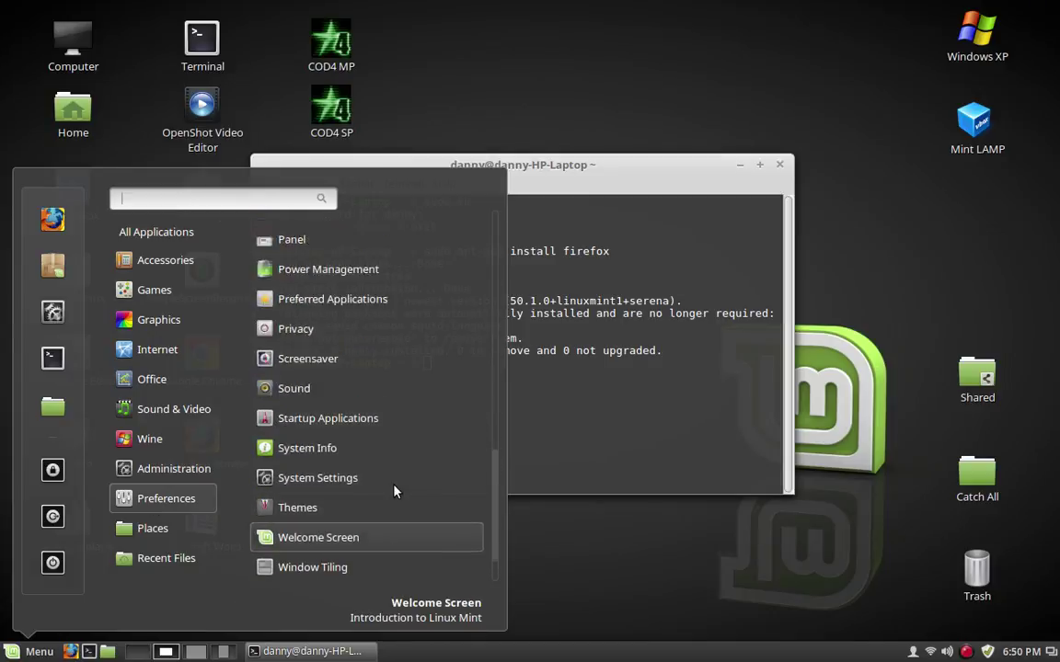
pyautogui.scroll(3, 393, 492)
pyautogui.scroll(6, 394, 492)
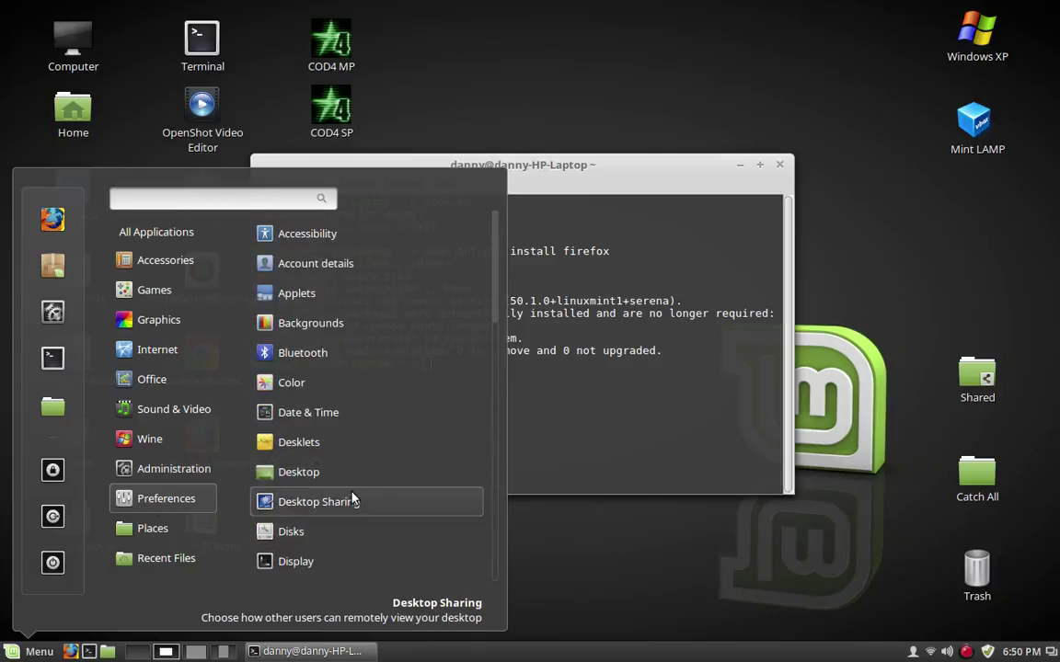
pyautogui.moveTo(186, 474)
pyautogui.scroll(-3, 404, 407)
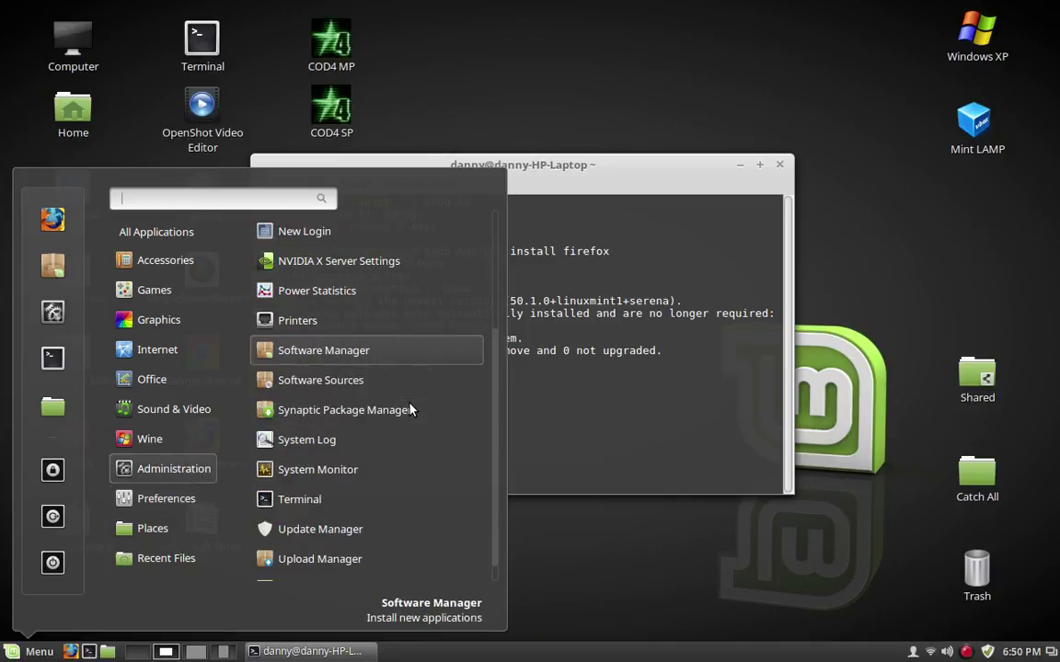
pyautogui.click(268, 352)
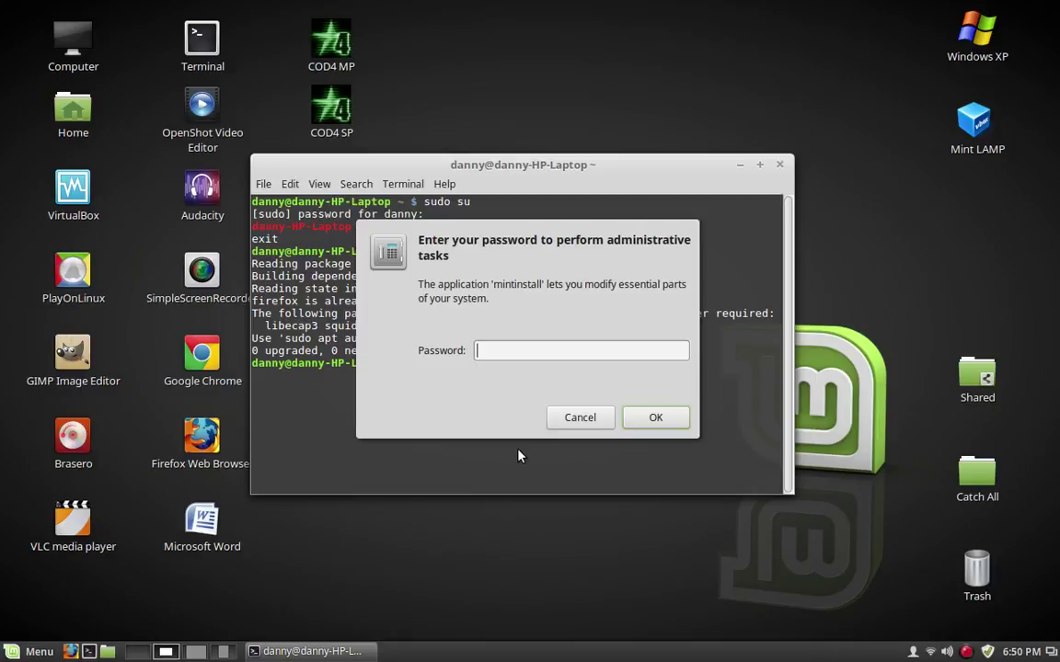
# Authenticate with the administrator password and search Software Manager for 'firefox'
pyautogui.write('d*********')
pyautogui.press('Return')
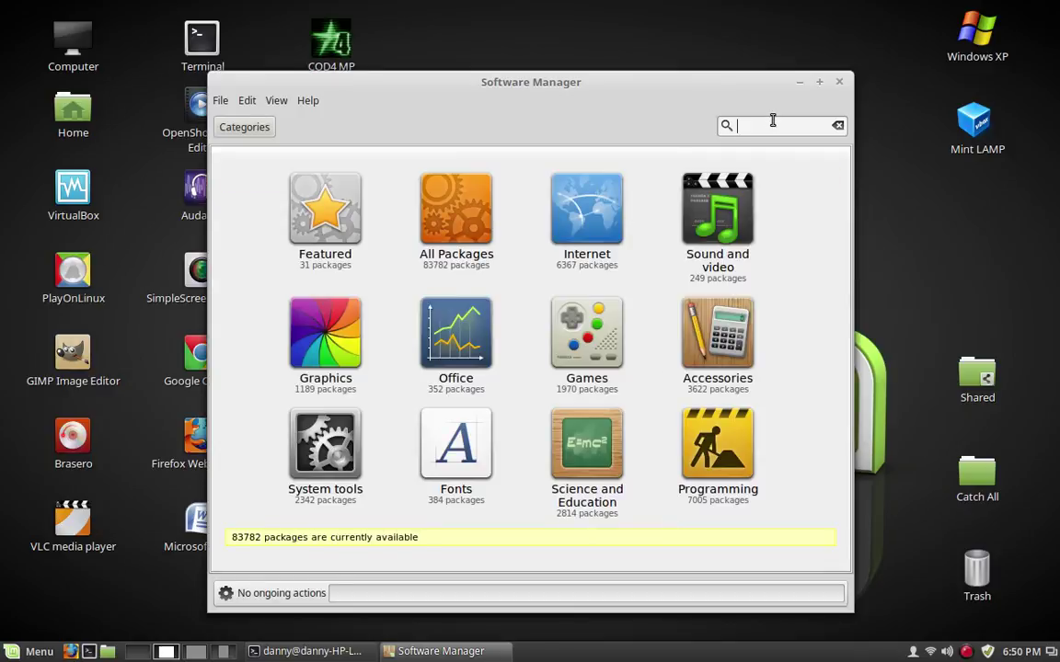
pyautogui.write('firefox')
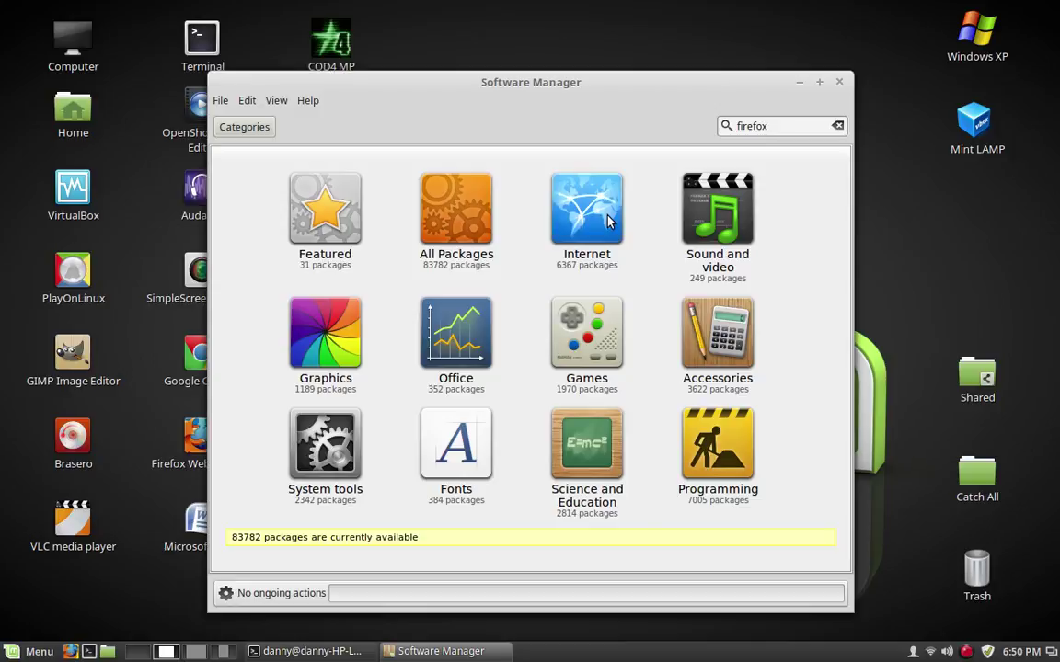
pyautogui.press('Return')
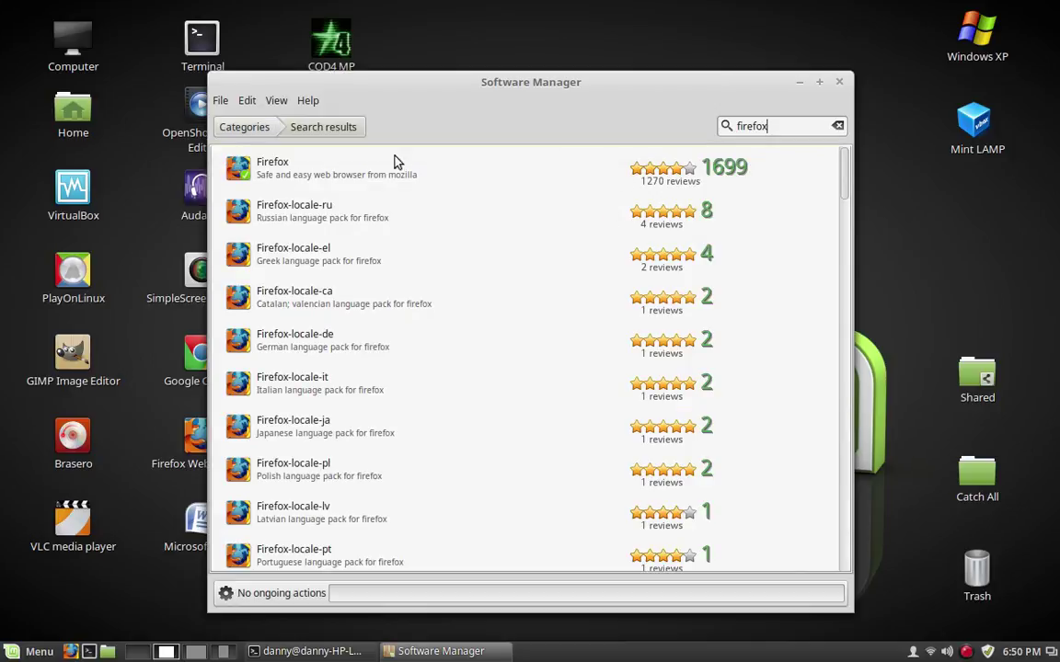
# Review the Firefox package page, which shows it is installed, then close Software Manager
pyautogui.click(283, 173)
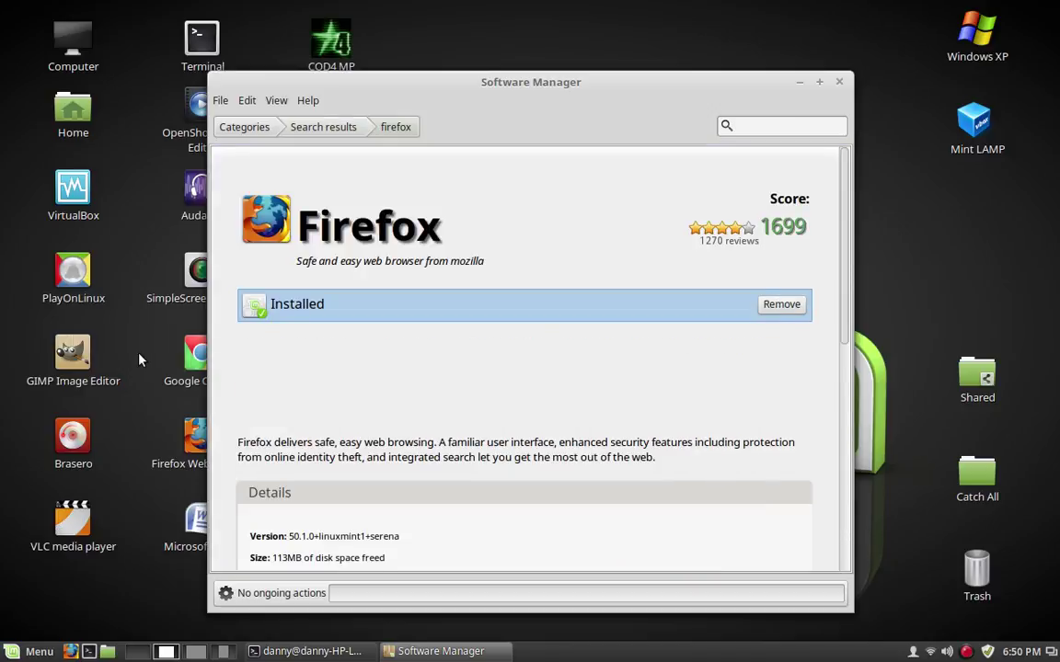
pyautogui.scroll(-2, 393, 445)
pyautogui.scroll(2, 395, 442)
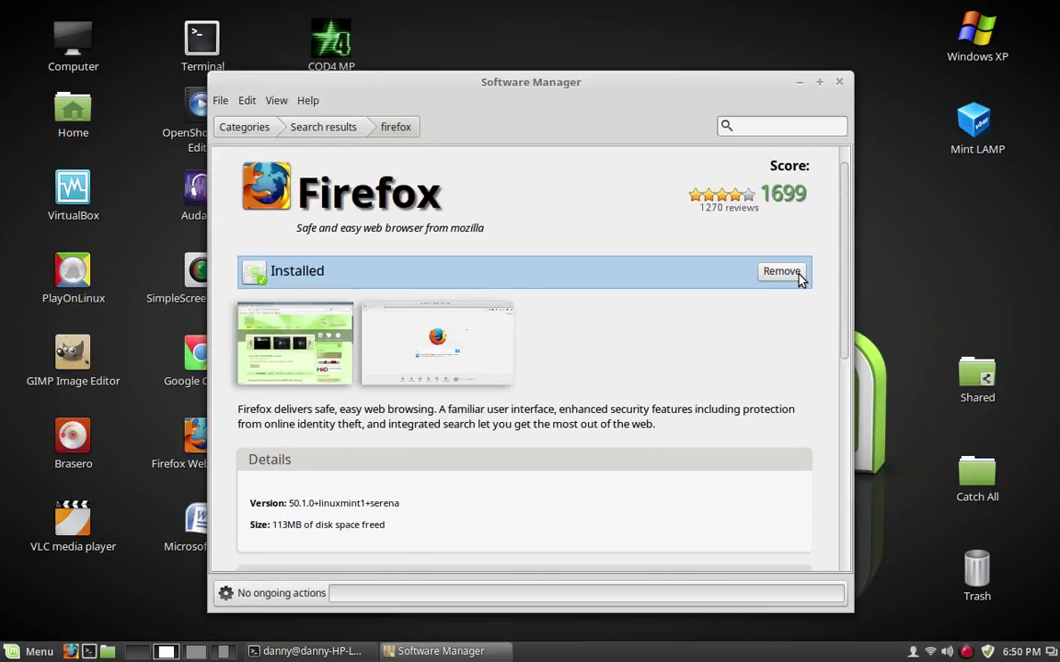
pyautogui.scroll(-6, 584, 487)
pyautogui.scroll(4, 584, 482)
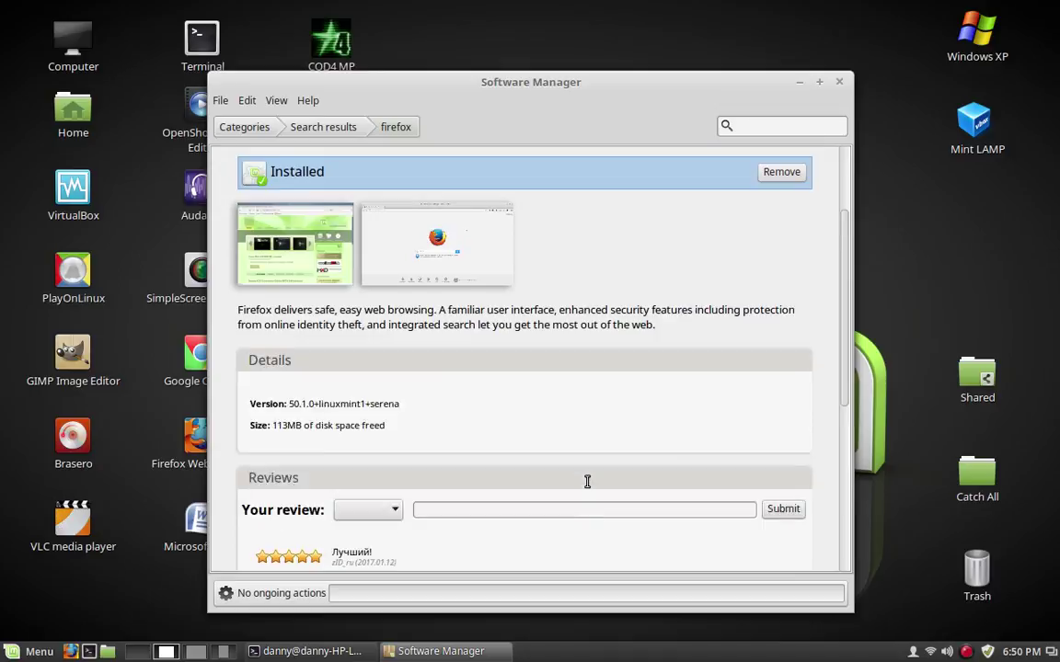
pyautogui.scroll(3, 587, 482)
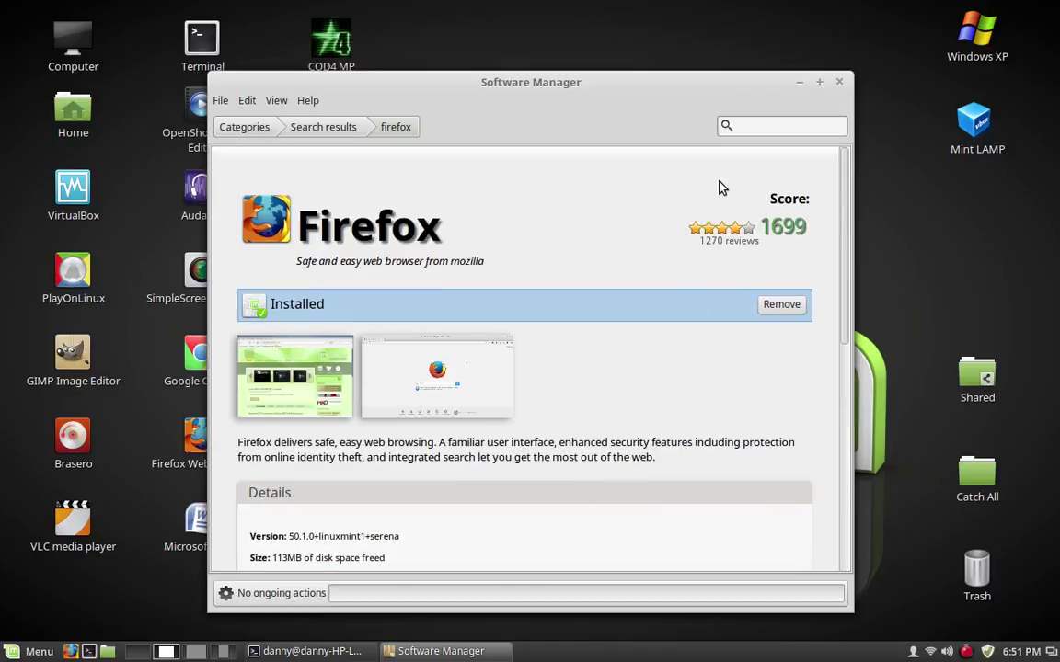
pyautogui.click(308, 651)
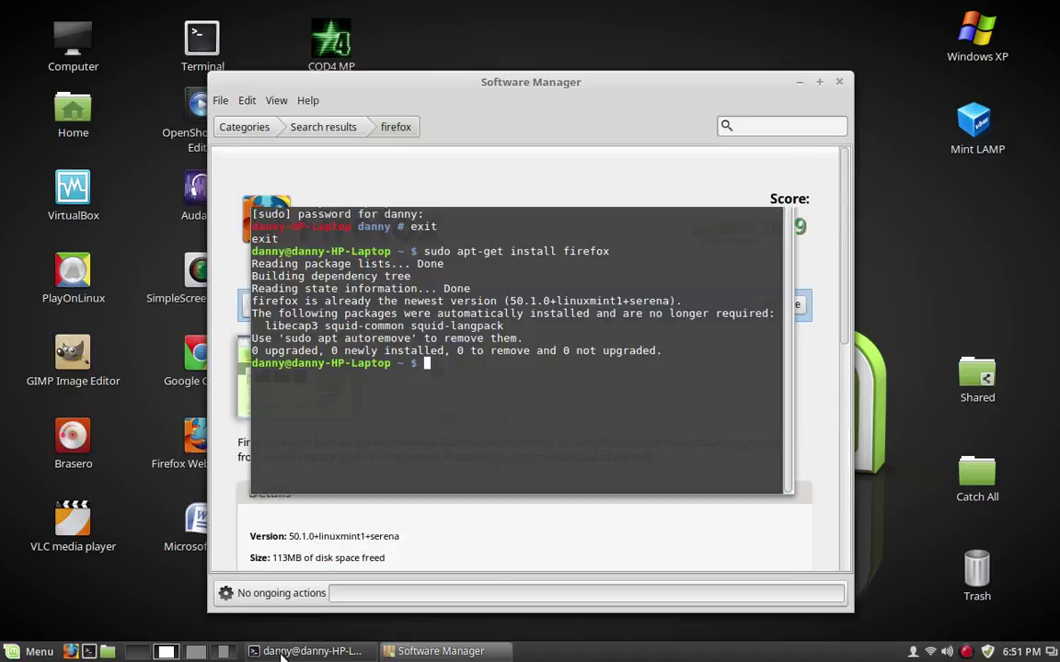
pyautogui.click(518, 84)
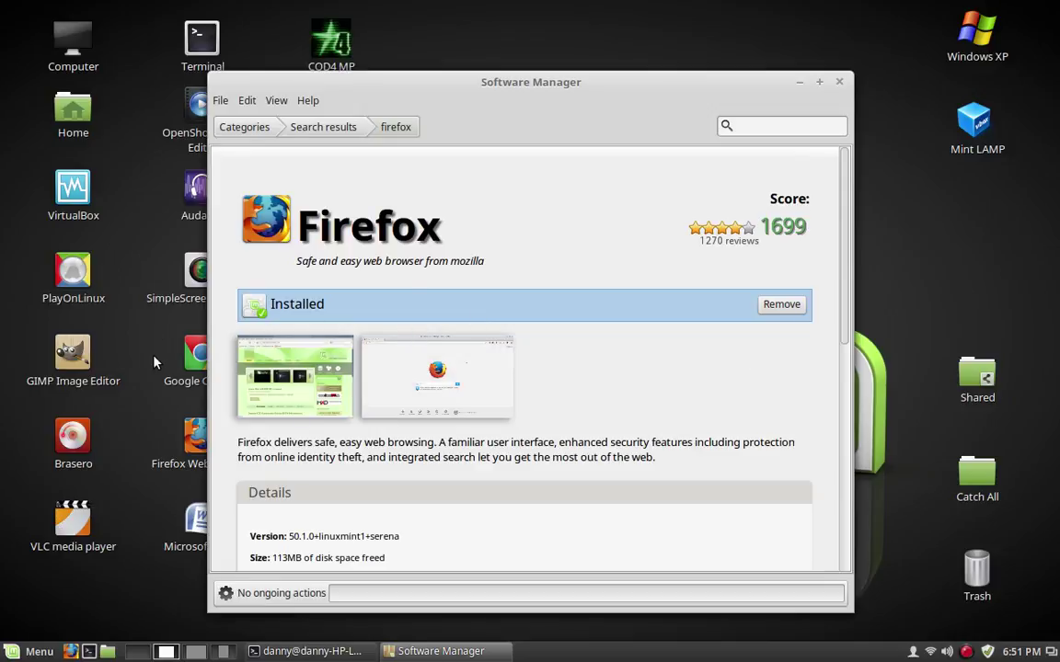
pyautogui.click(840, 84)
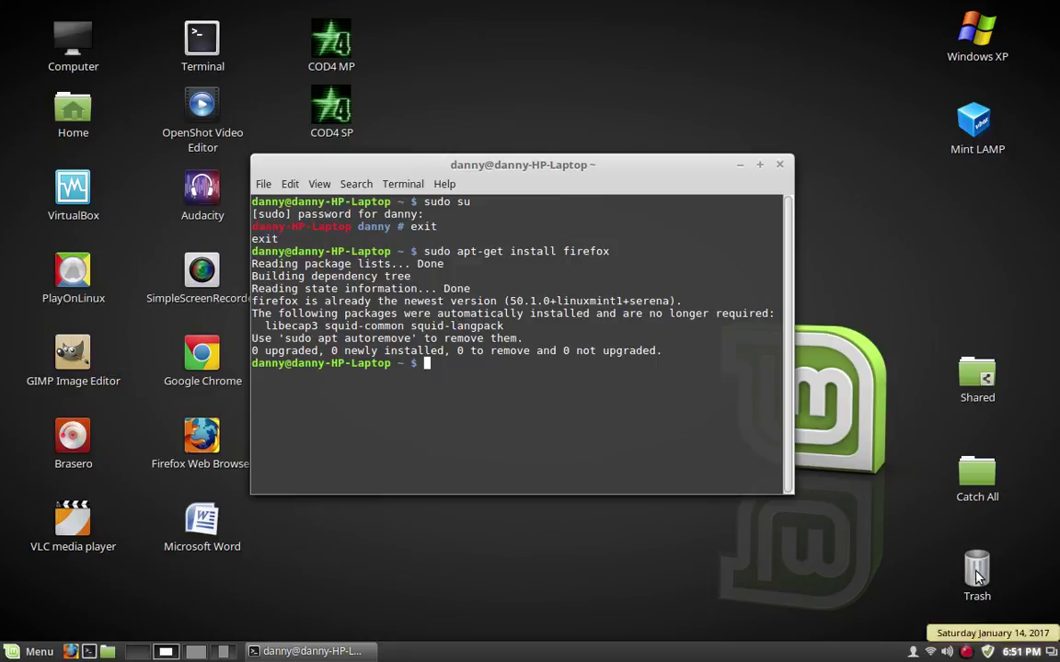
pyautogui.click(989, 653)
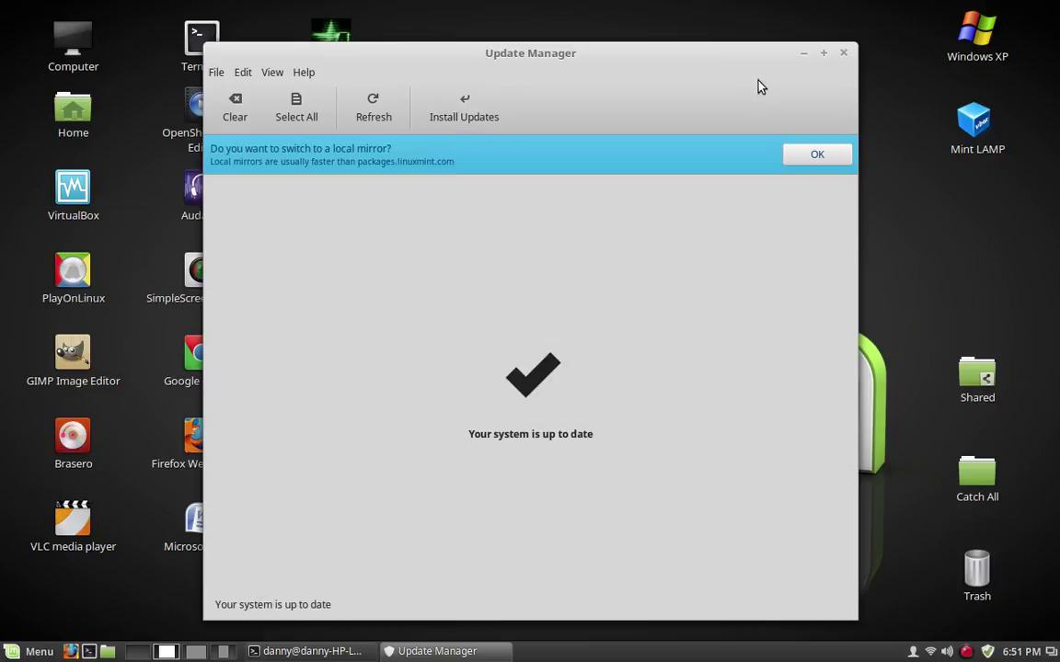
# Close Update Manager and refresh the package lists with sudo apt-get update
pyautogui.click(845, 56)
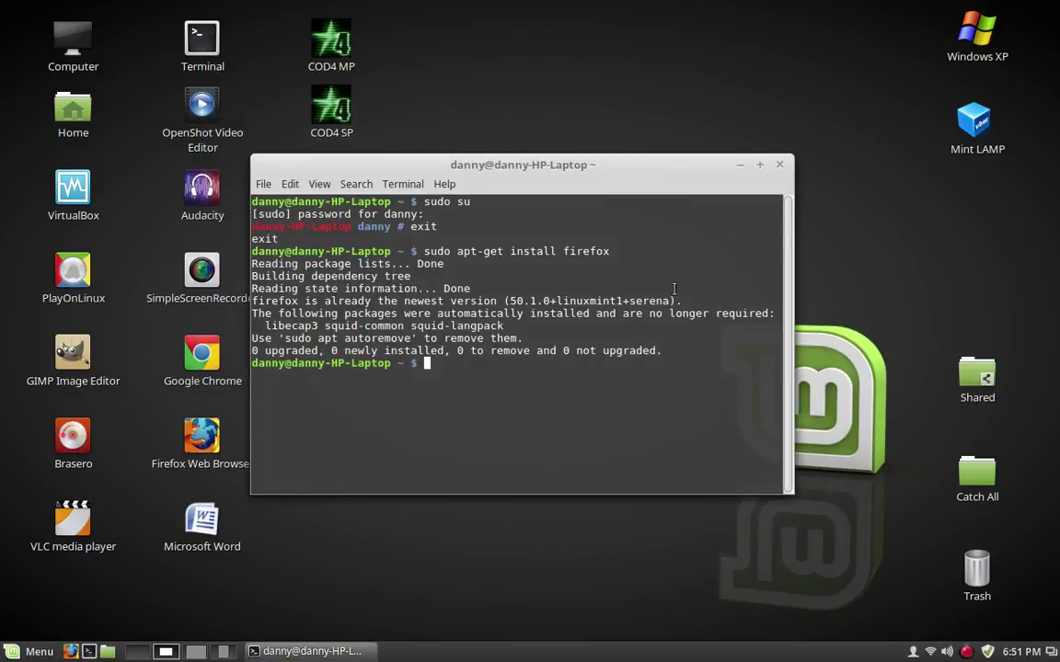
pyautogui.write('sudo apt-get update')
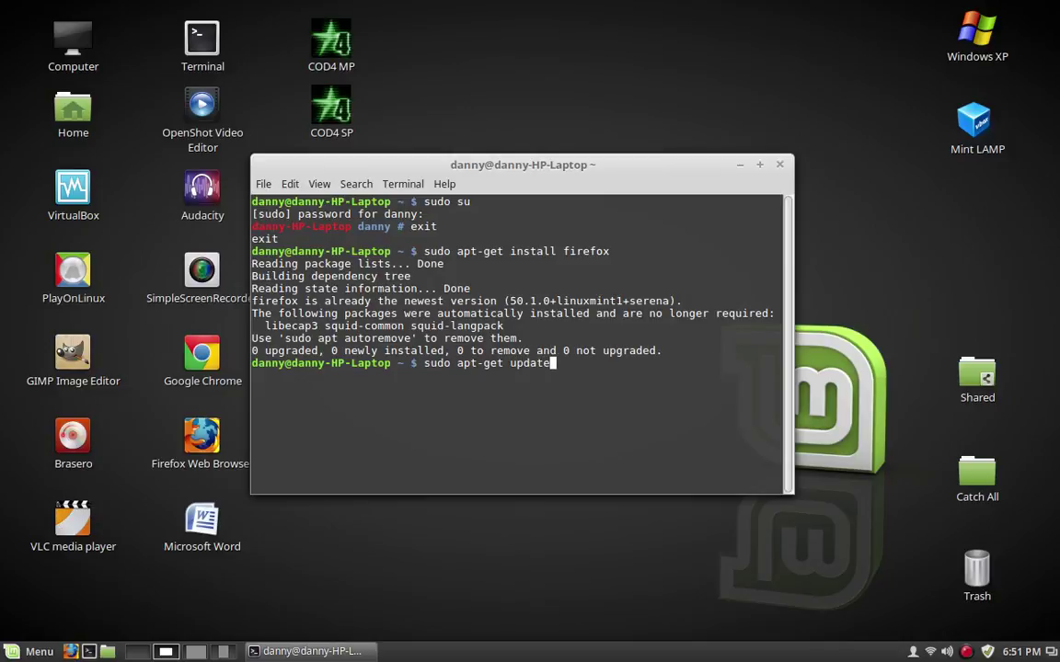
pyautogui.press('Return')
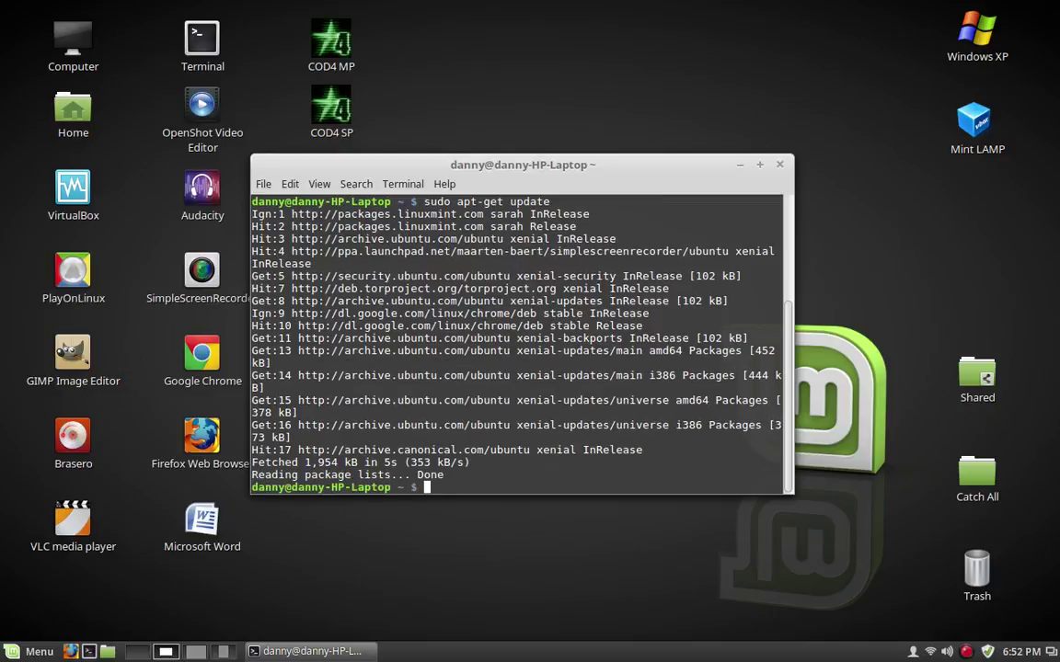
# Run sudo apt-get upgrade, which upgrades 0 packages, then clear the terminal
pyautogui.write('sudo apt-get ')
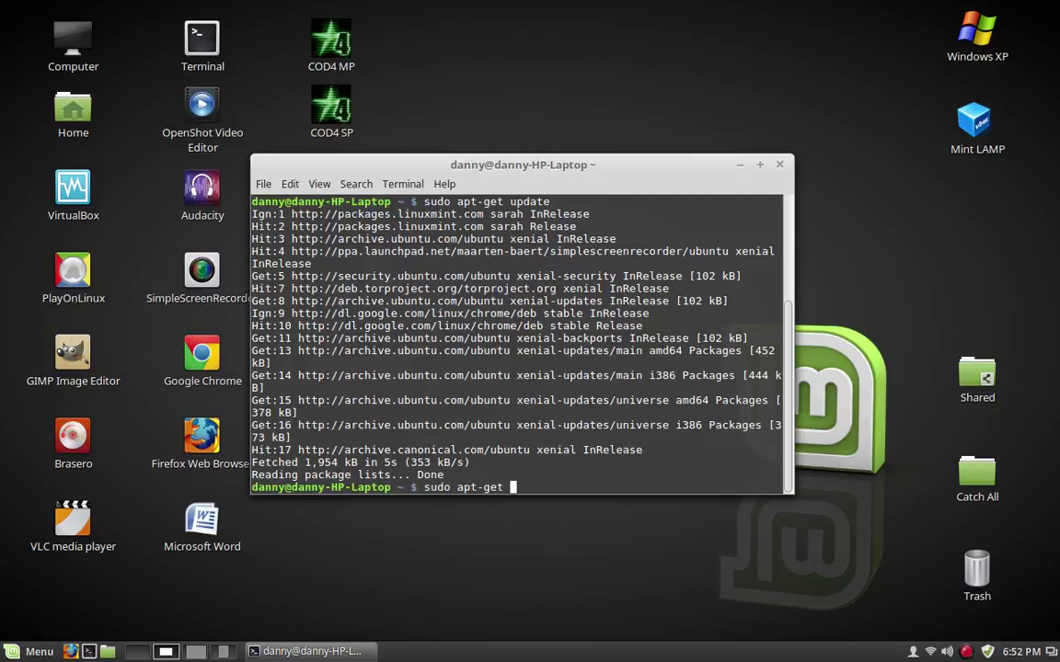
pyautogui.write('upgrader')
pyautogui.press('BackSpace')
pyautogui.press('Return')
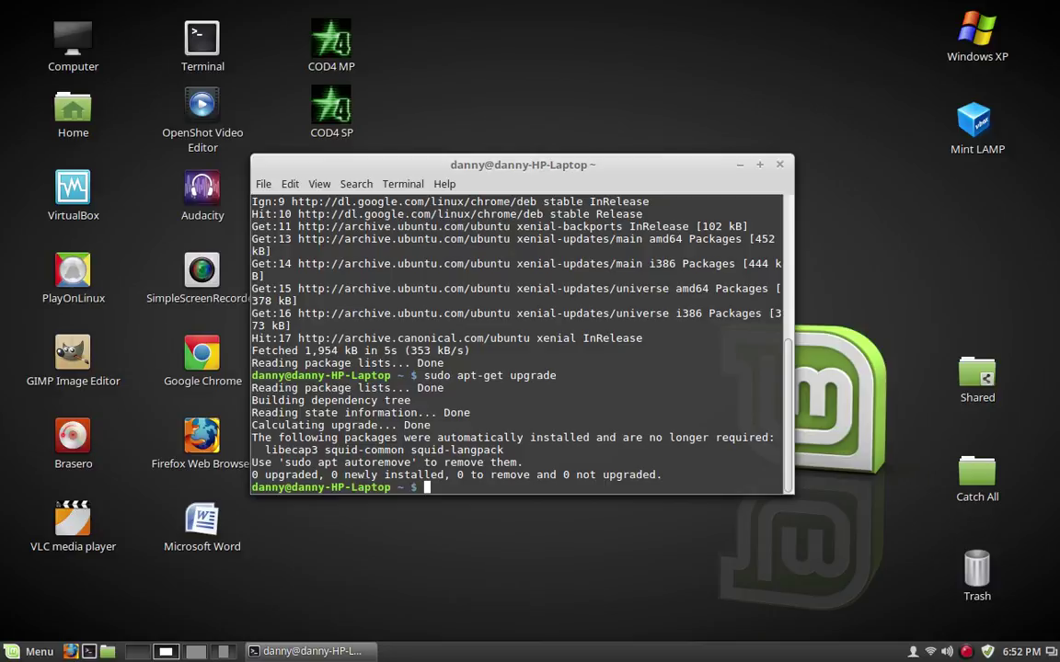
pyautogui.write('clear')
pyautogui.press('Return')
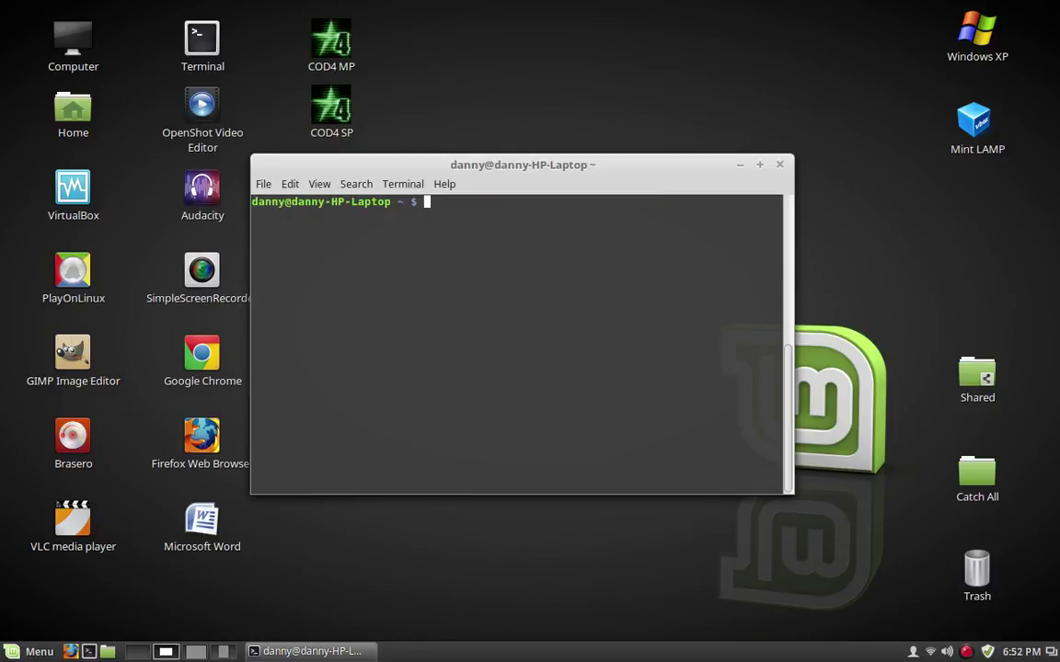
# List the home directory with ls and open the Home folder in Nemo
pyautogui.write('ls')
pyautogui.press('Return')
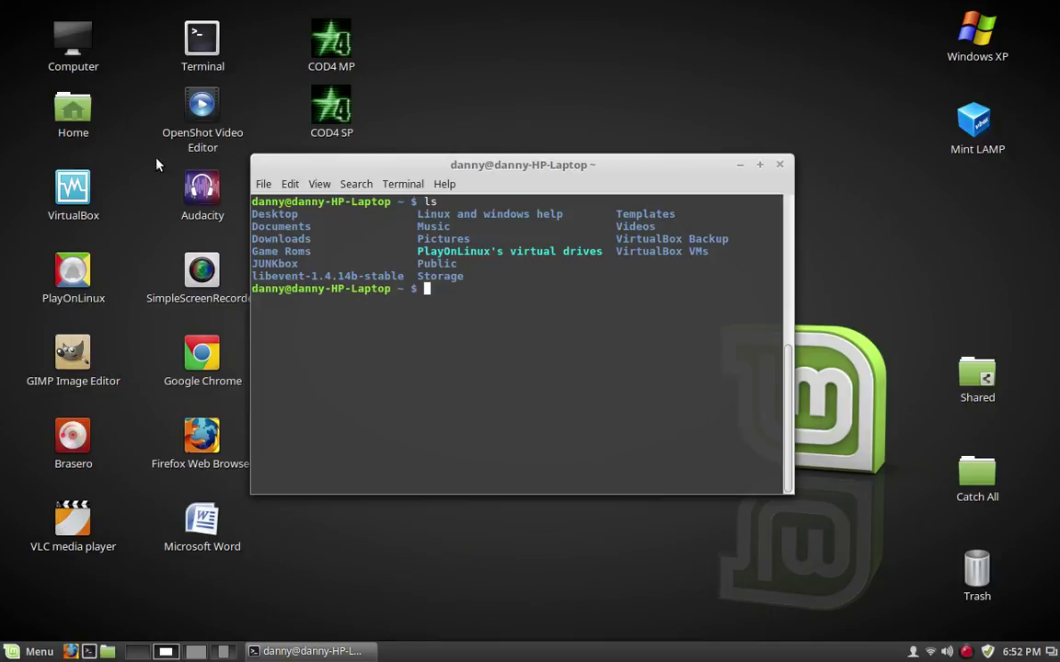
pyautogui.doubleClick(74, 110)
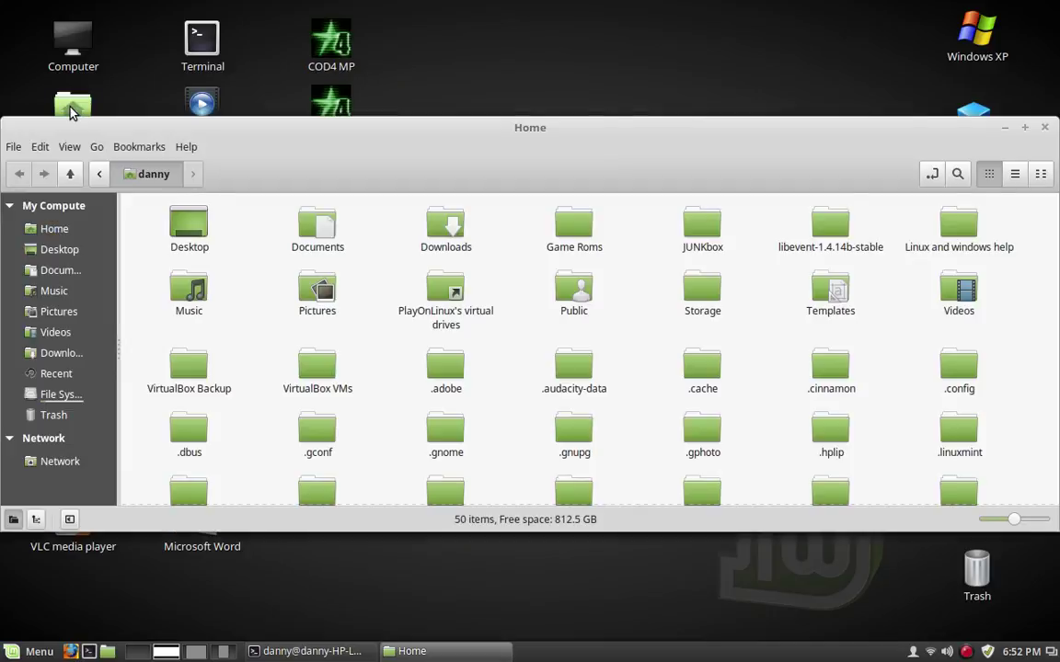
pyautogui.moveTo(584, 124); pyautogui.dragTo(888, 297)
# Use Nemo's path bar to visit the file system root, then return to the danny folder
pyautogui.click(358, 342)
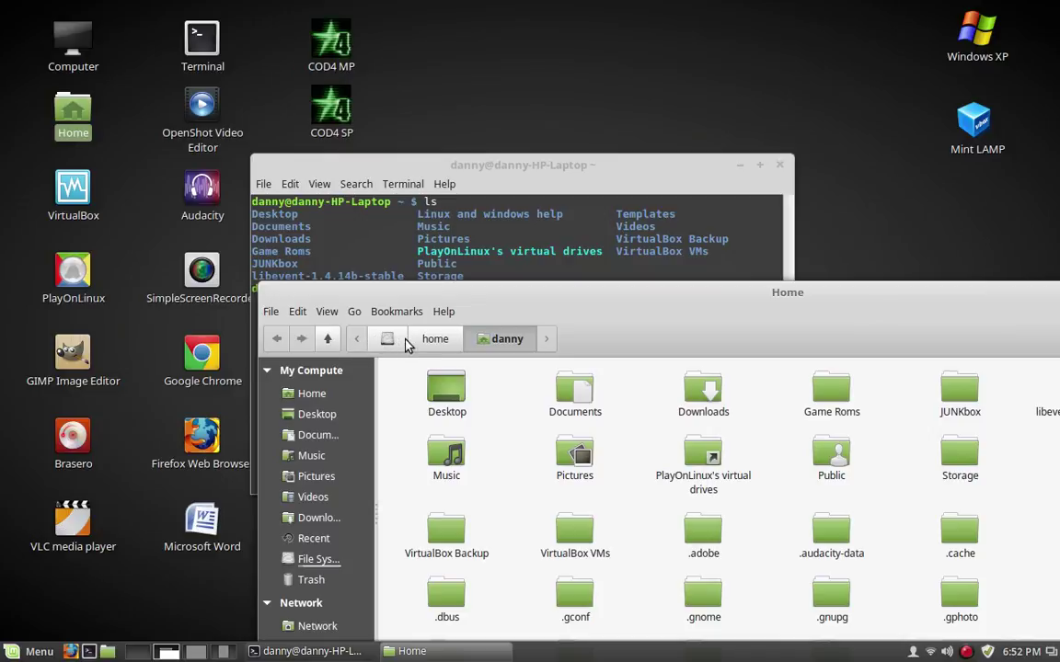
pyautogui.click(387, 339)
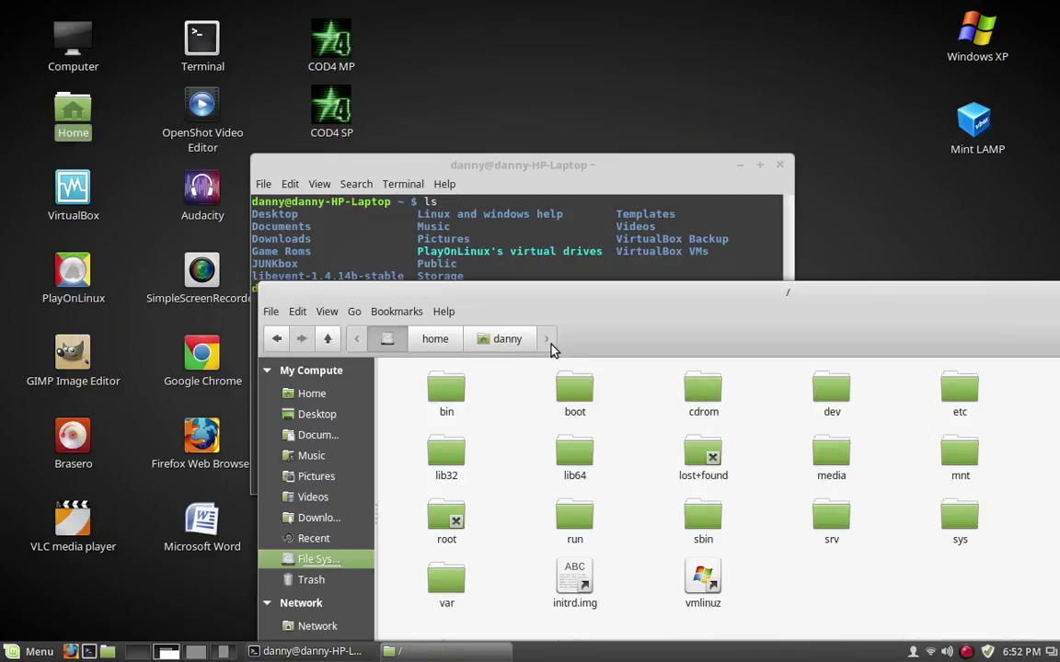
pyautogui.click(501, 348)
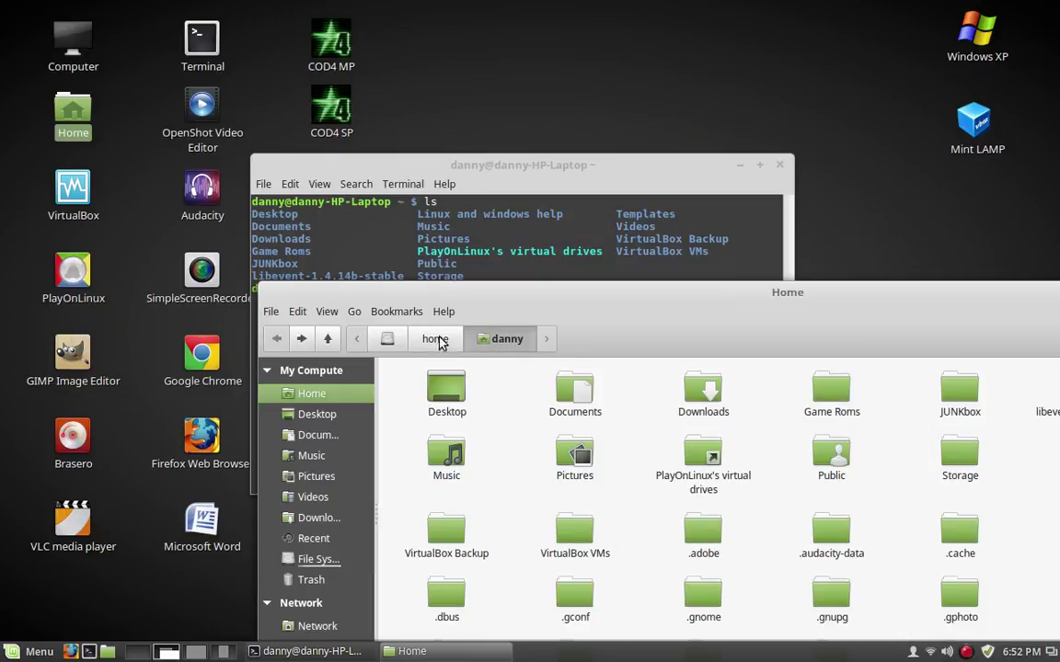
pyautogui.click(431, 343)
pyautogui.click(487, 346)
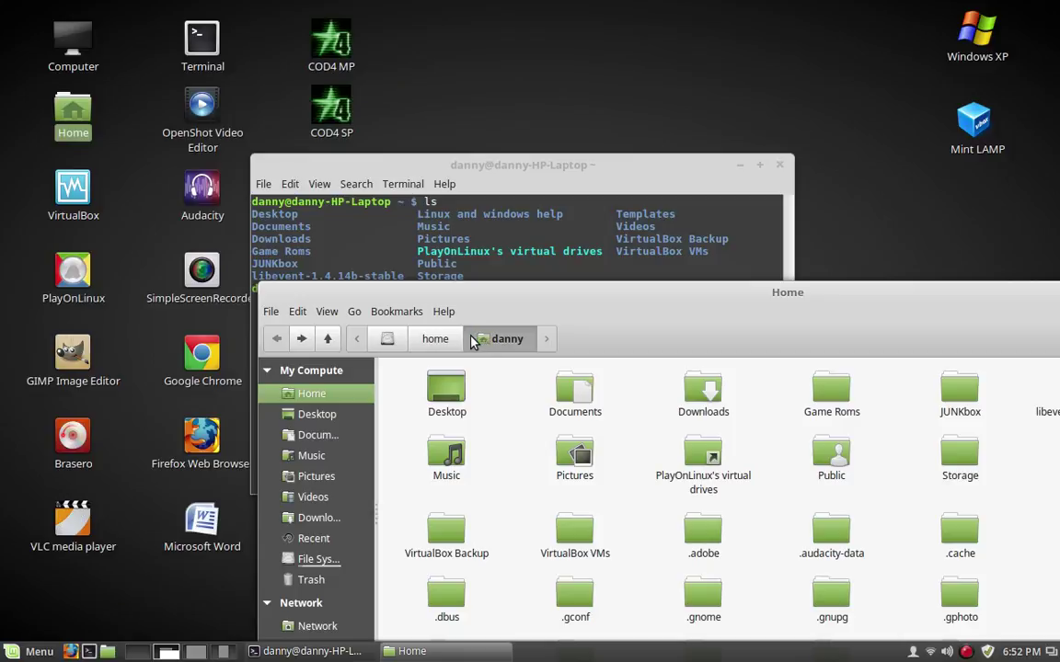
pyautogui.scroll(-2, 617, 412)
pyautogui.scroll(2, 617, 412)
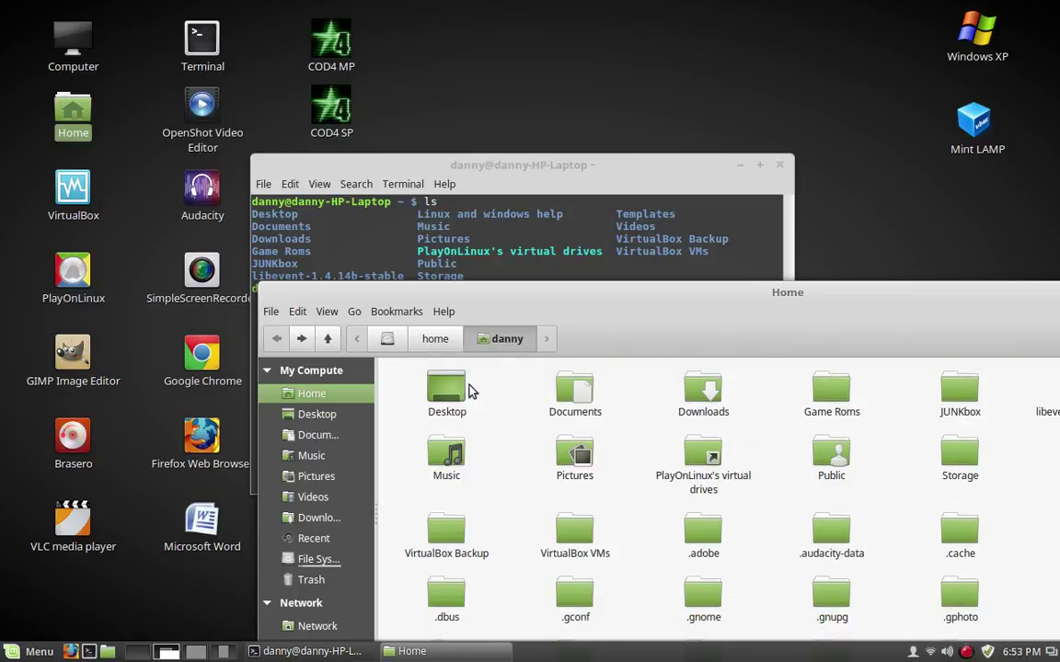
# Switch between / and /home again, ending in danny's folder with the window moved aside
pyautogui.click(431, 340)
pyautogui.click(387, 339)
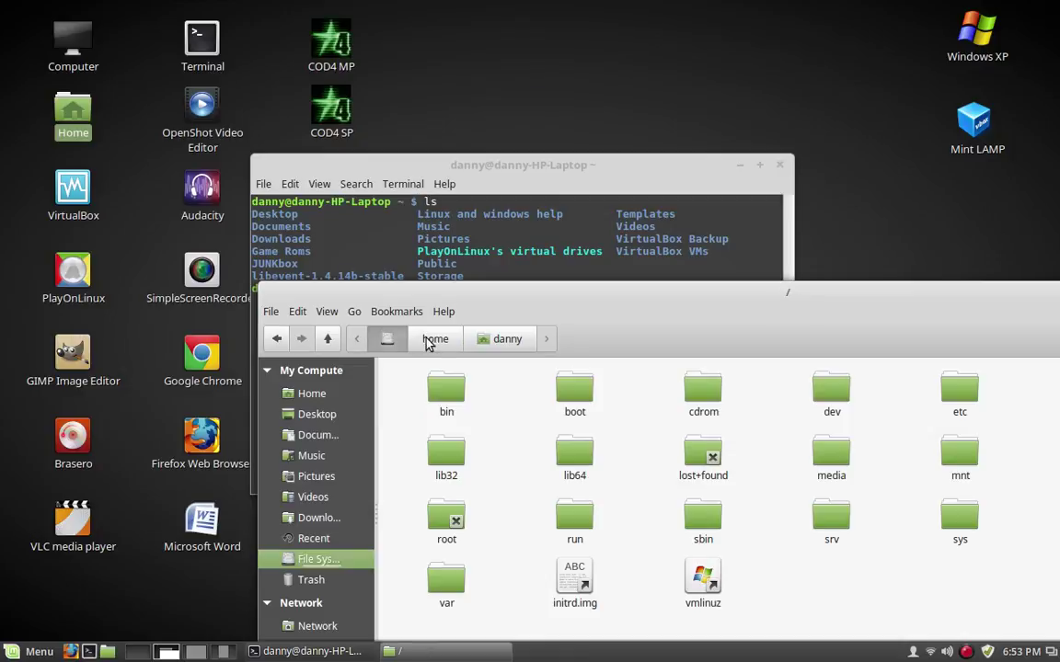
pyautogui.click(433, 340)
pyautogui.click(387, 340)
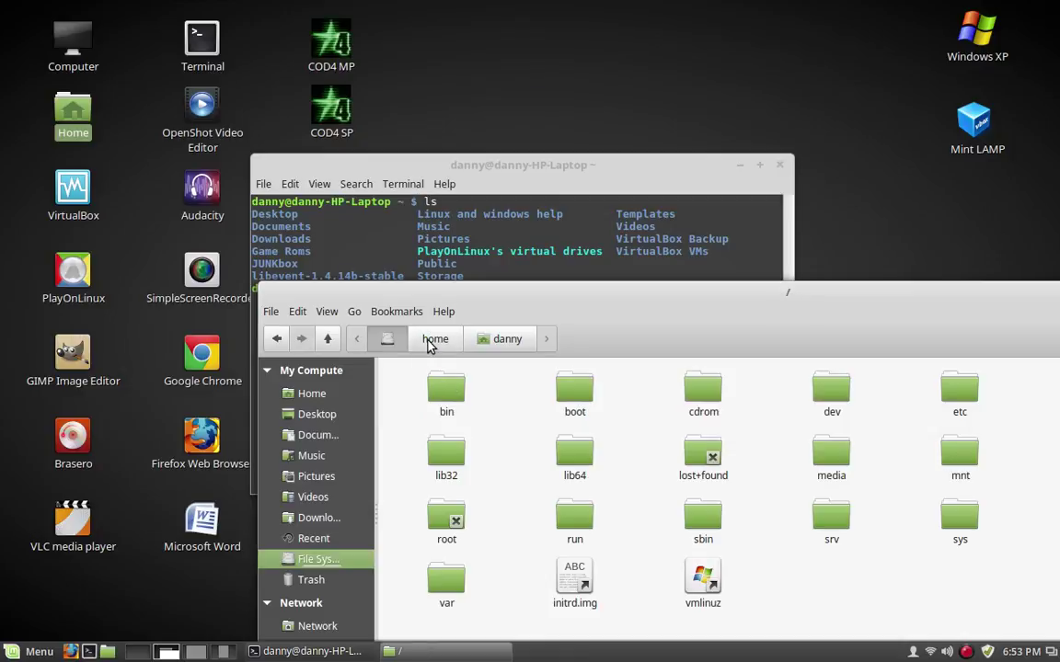
pyautogui.click(433, 340)
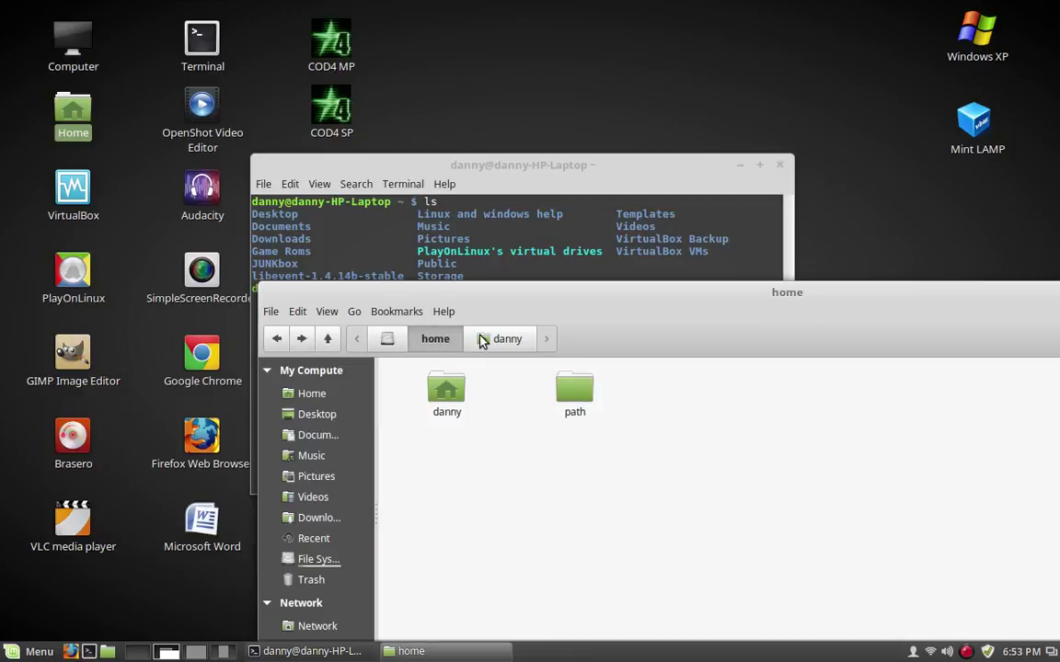
pyautogui.click(509, 340)
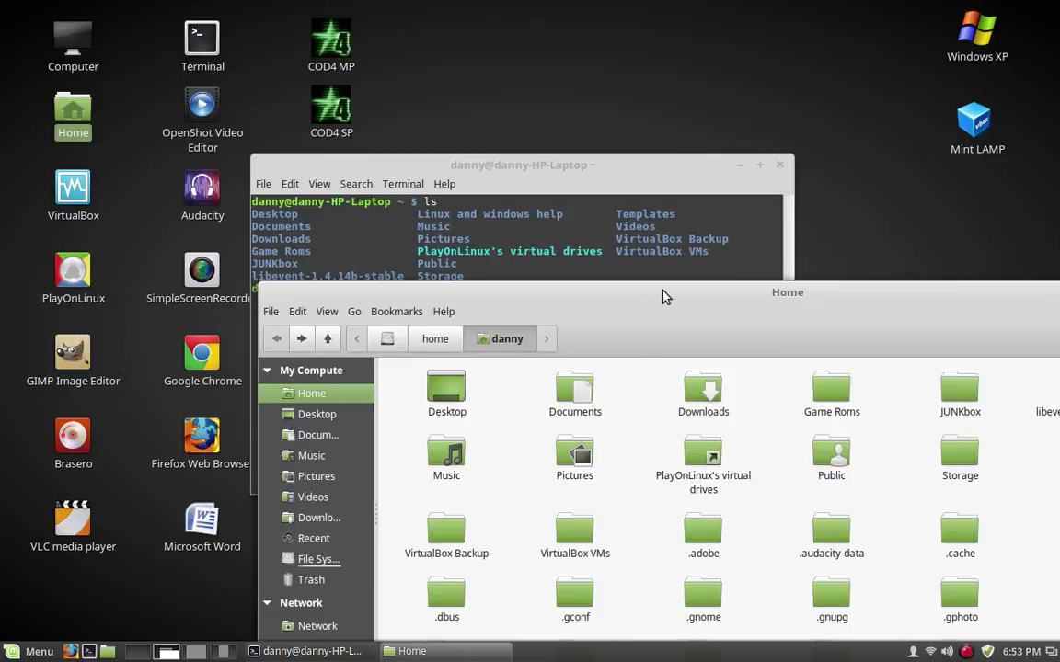
pyautogui.moveTo(665, 295); pyautogui.dragTo(595, 461)
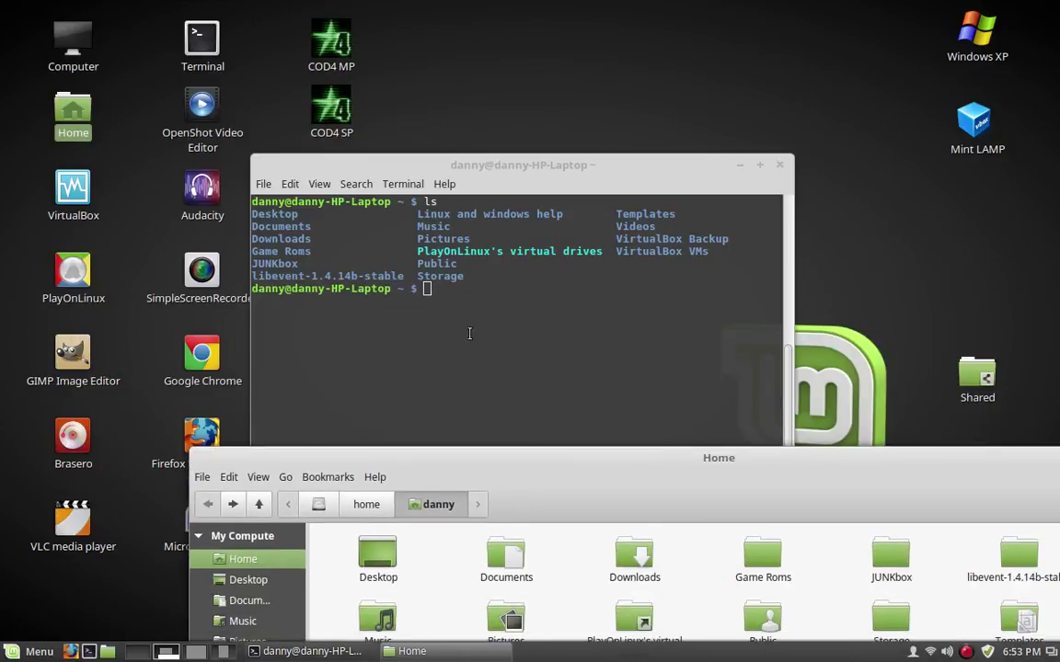
# Run cd / and ls in the terminal, and show the root folder in Nemo
pyautogui.click(446, 289)
pyautogui.write('cd ')
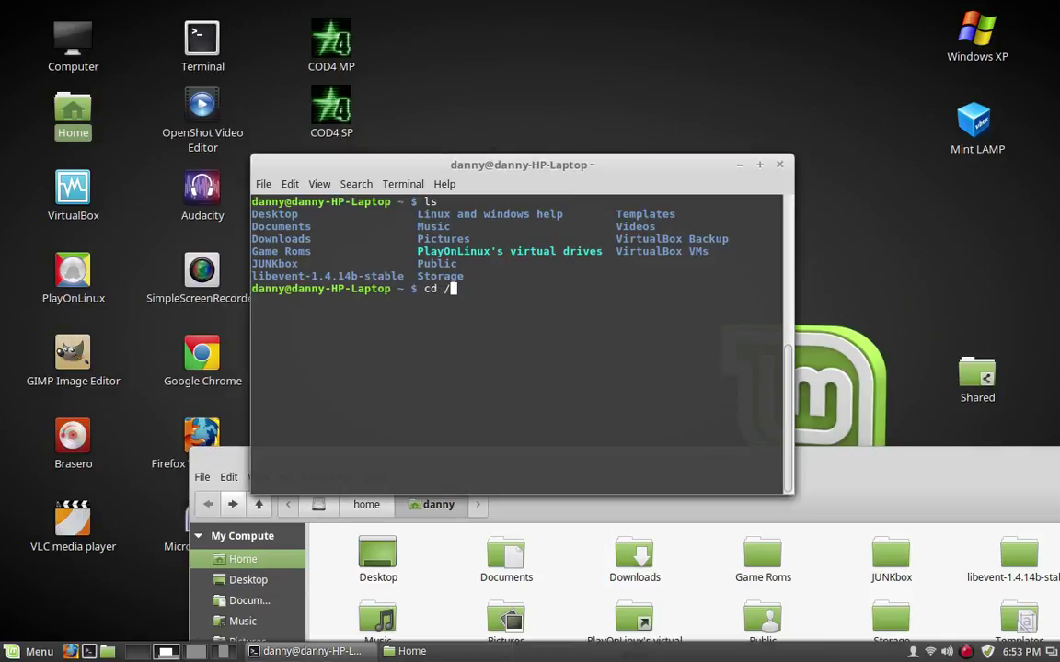
pyautogui.write('/')
pyautogui.press('Return')
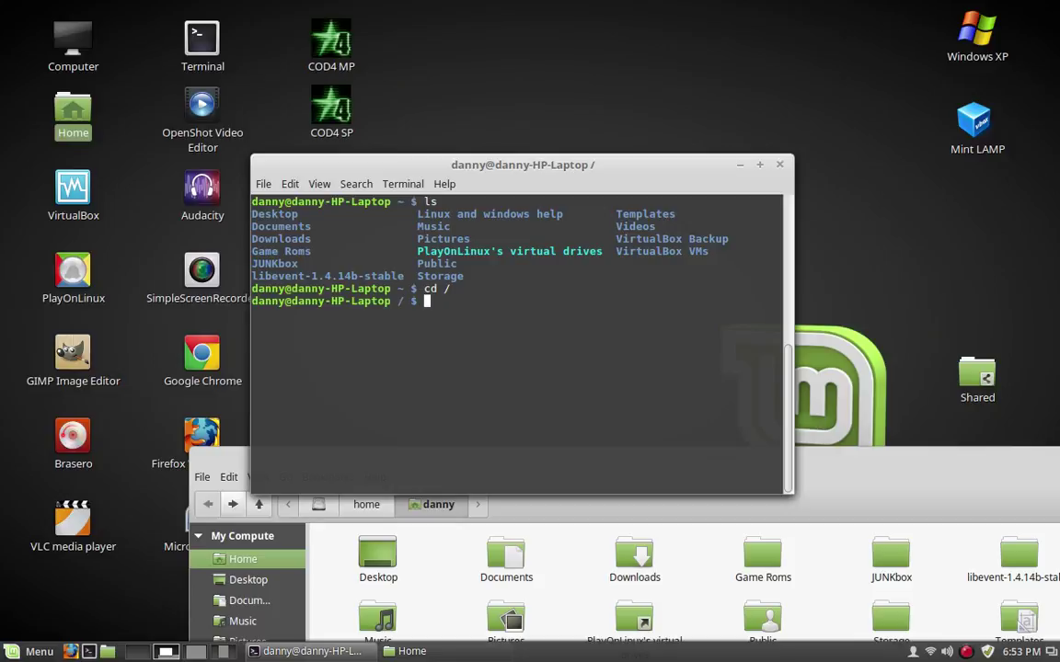
pyautogui.write('ls')
pyautogui.press('Return')
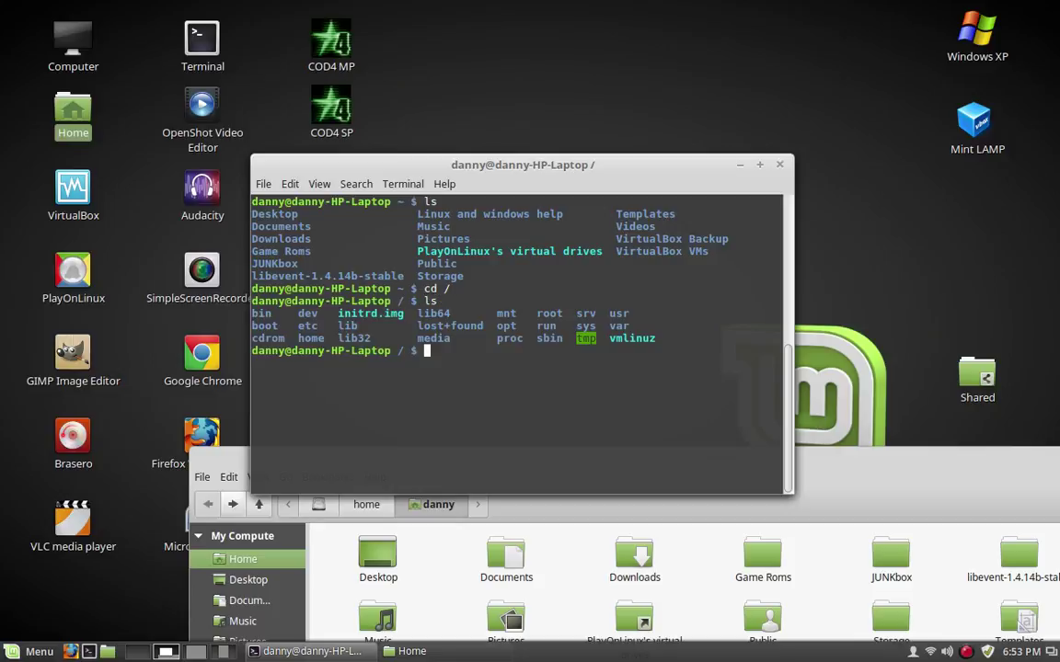
pyautogui.click(898, 457)
pyautogui.click(317, 509)
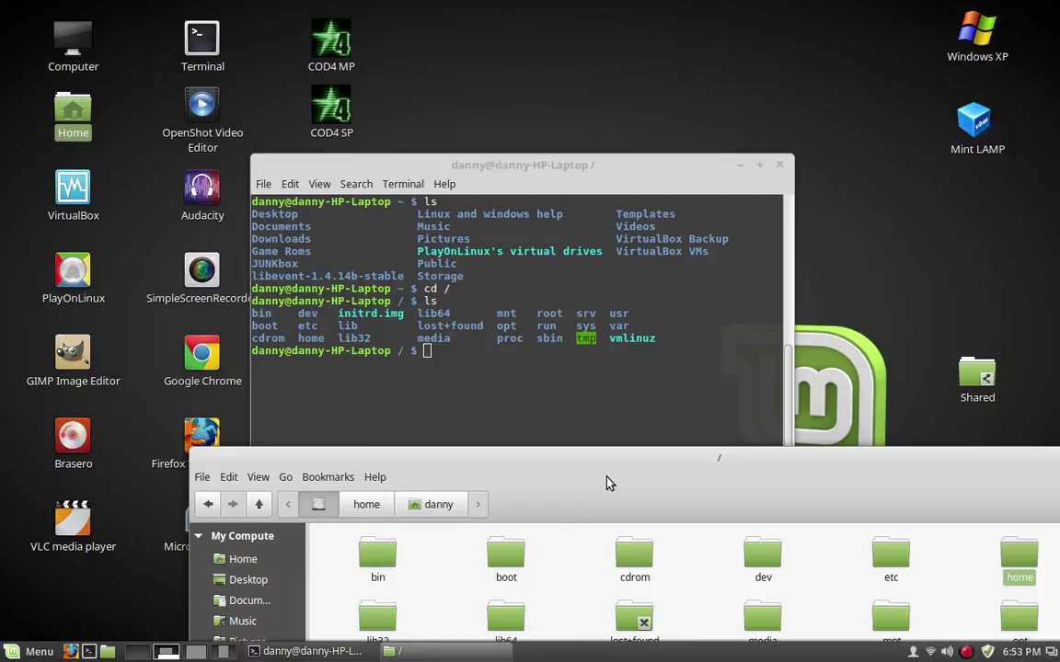
pyautogui.moveTo(638, 471); pyautogui.dragTo(642, 520)
# Return to the home directory and list it, showing danny's folder in Nemo
pyautogui.click(433, 361)
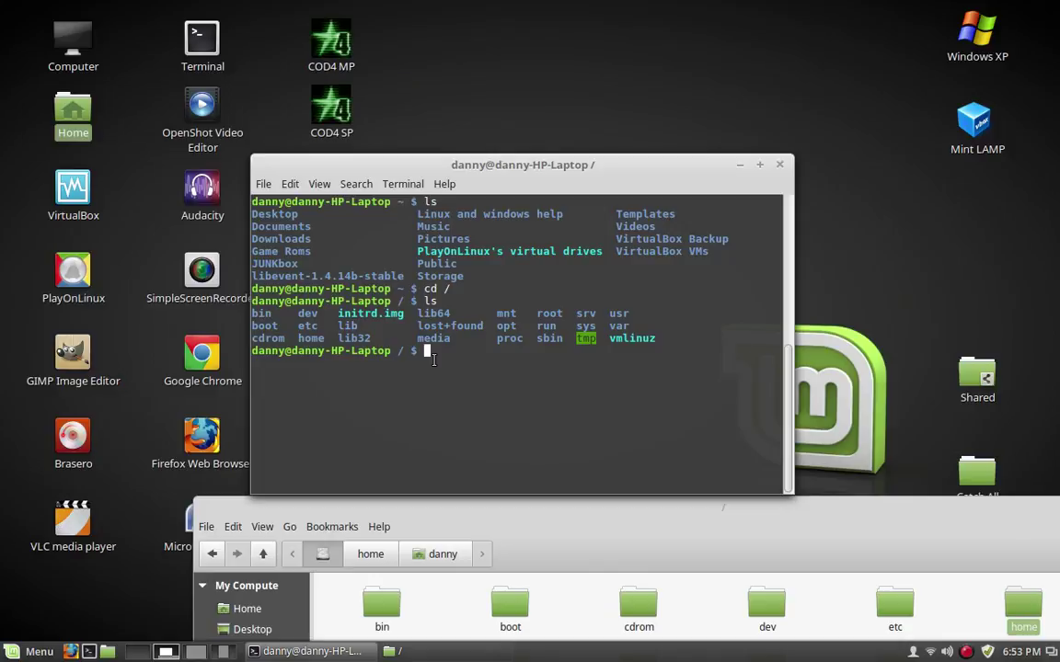
pyautogui.write('cd ')
pyautogui.write('!')
pyautogui.press('Return')
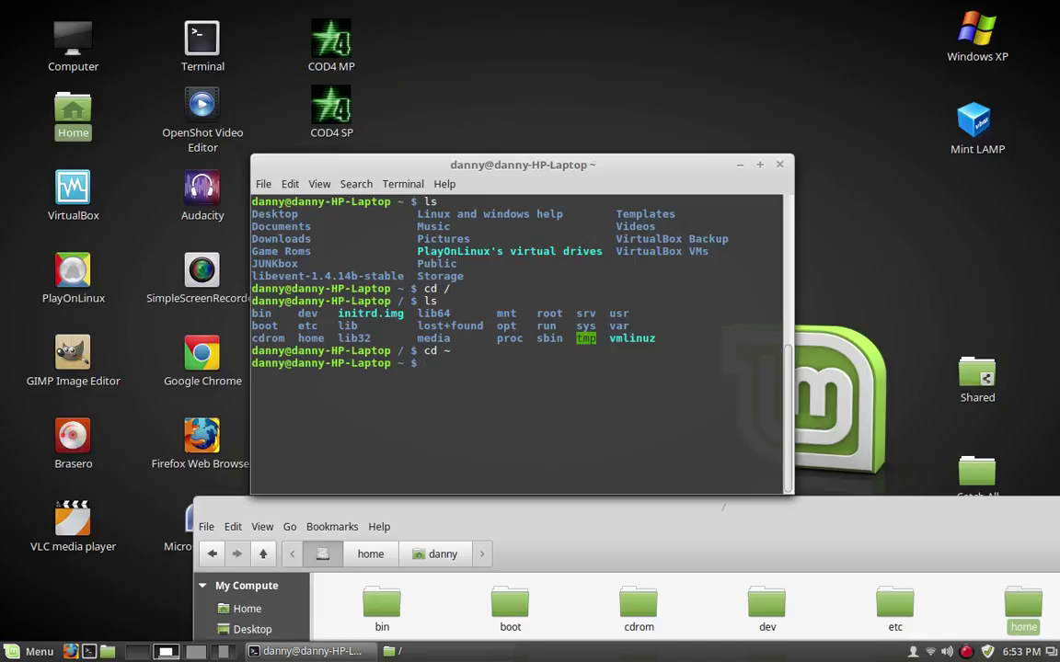
pyautogui.write('ls')
pyautogui.press('Return')
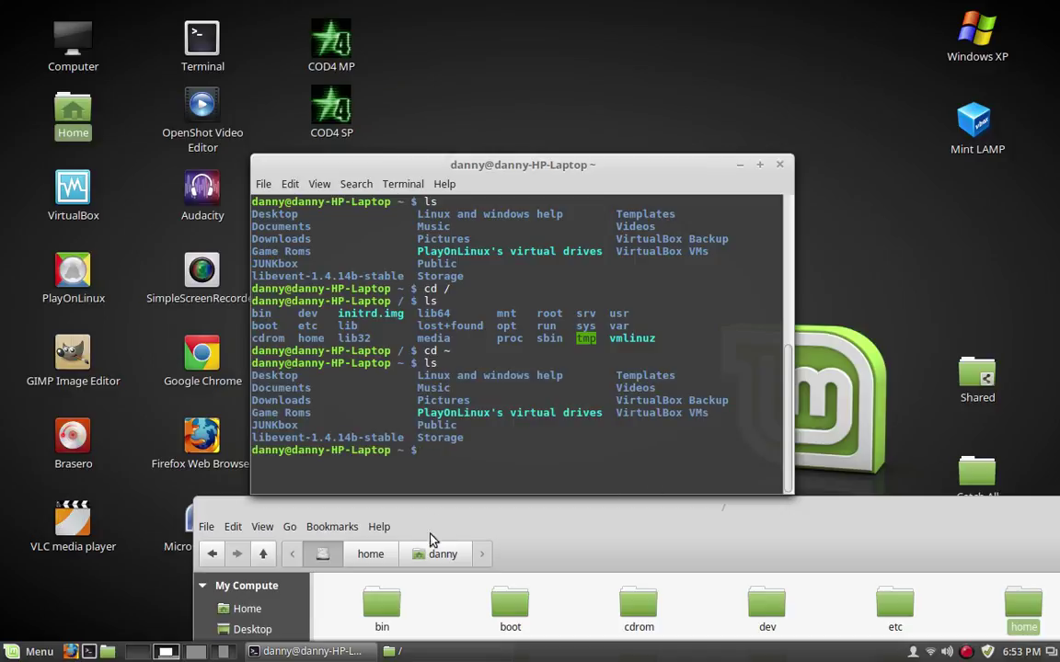
pyautogui.click(439, 555)
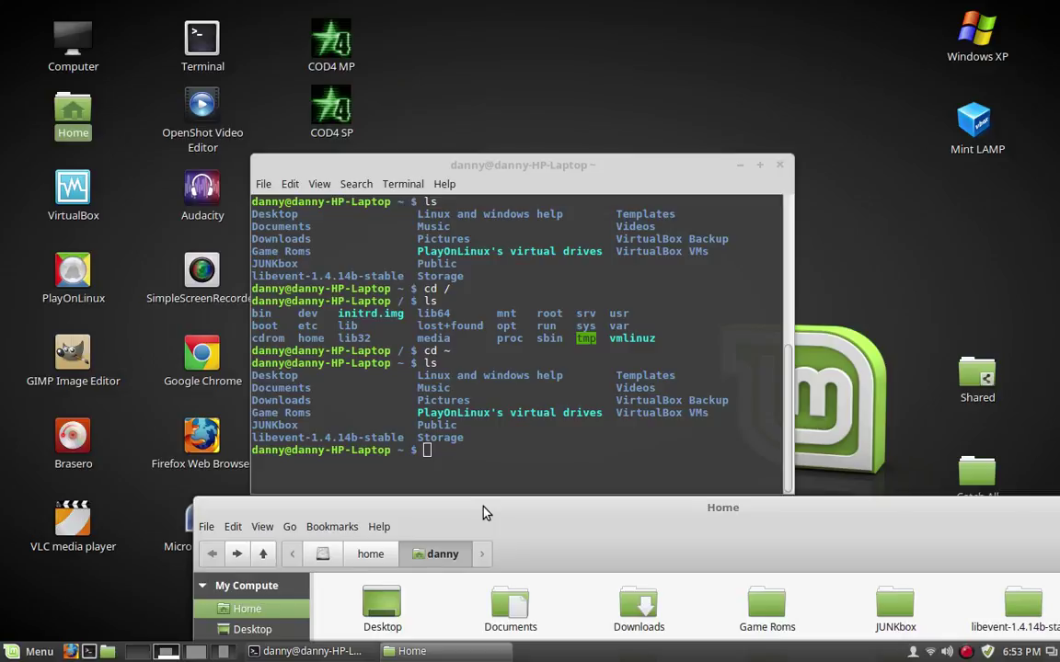
pyautogui.moveTo(482, 513); pyautogui.dragTo(442, 493)
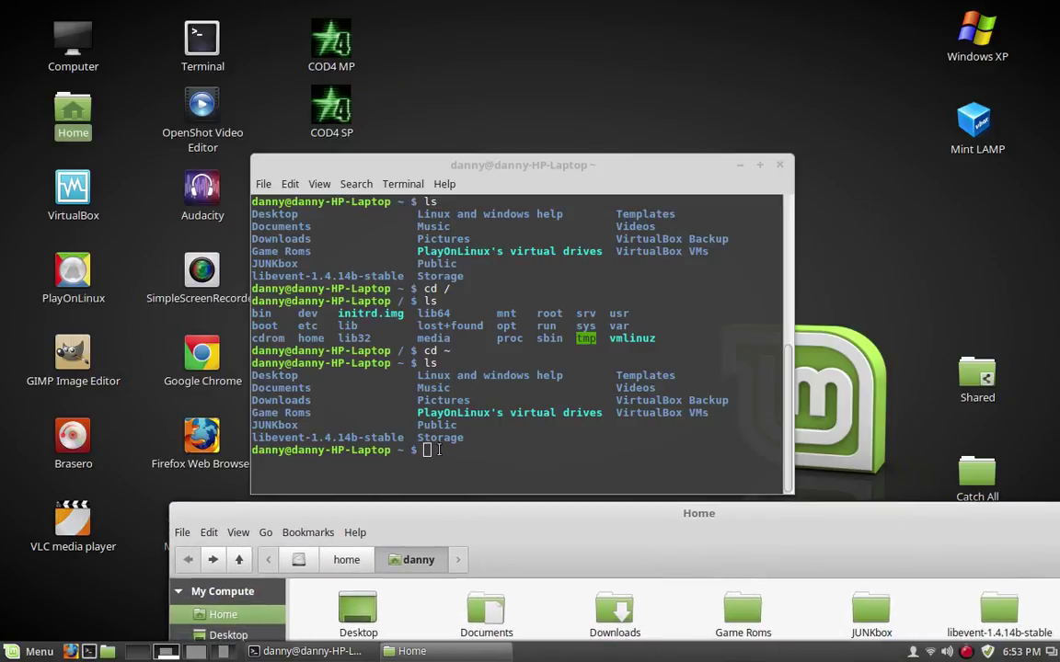
pyautogui.click(485, 467)
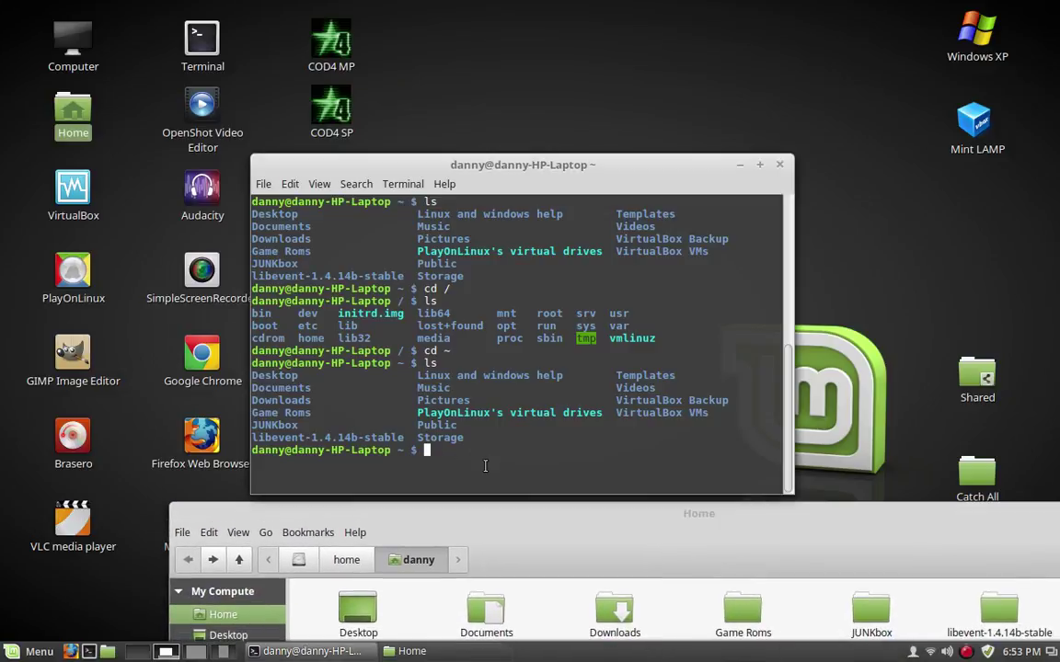
pyautogui.write('cd /home/danny/catch c')
# Try cd into /home/danny/catch all and /home/danny/desktop/catch all, both failing
pyautogui.press('BackSpace')
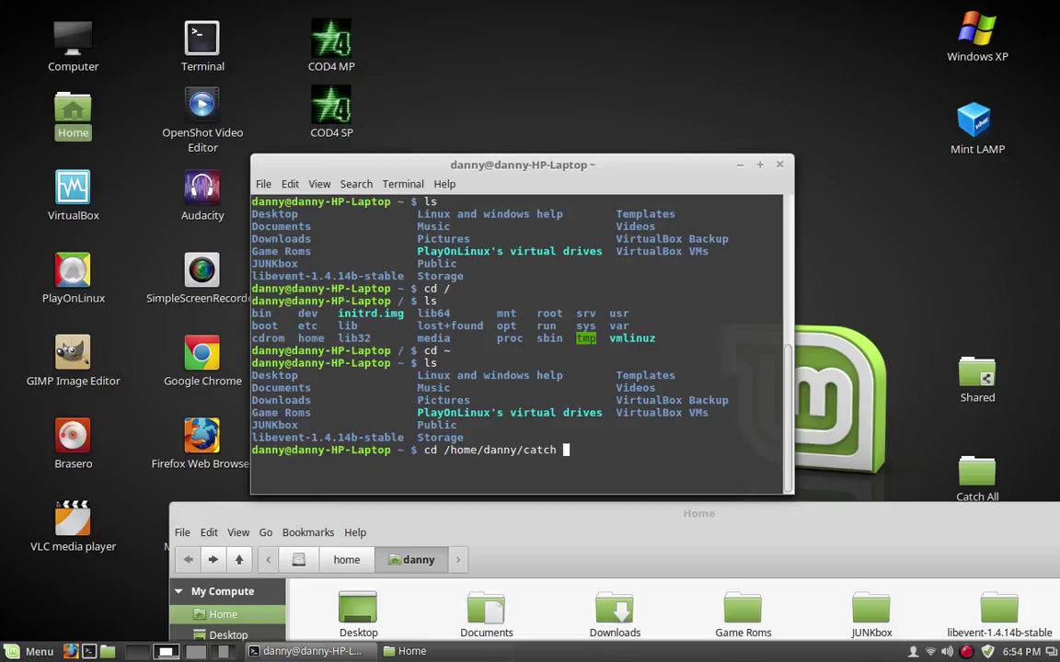
pyautogui.write('all')
pyautogui.press('Return')
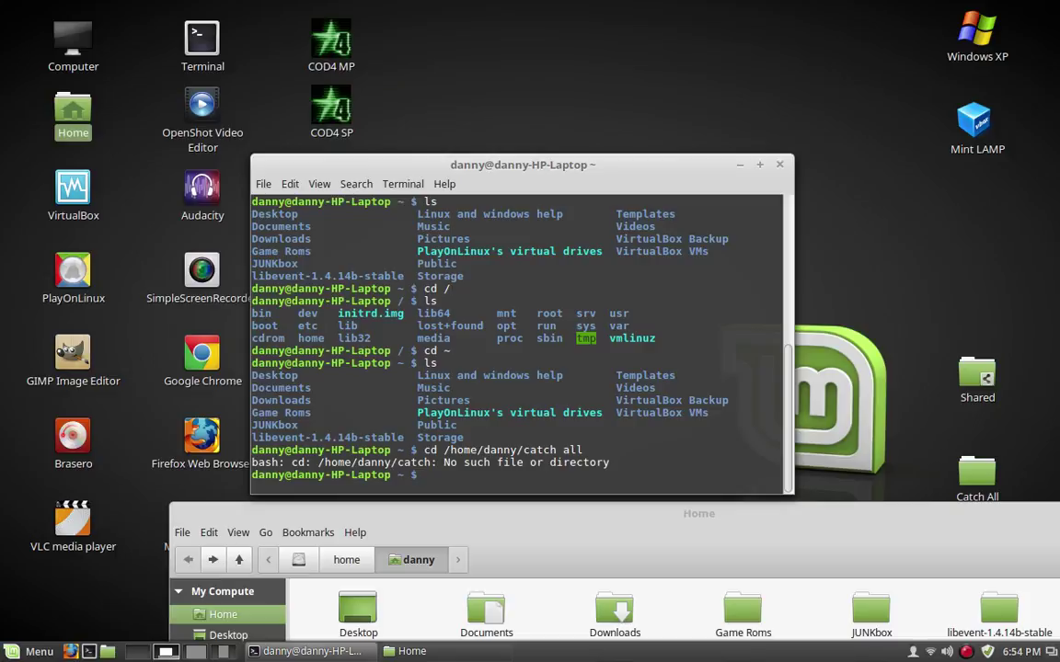
pyautogui.write('cd /home/danny/d')
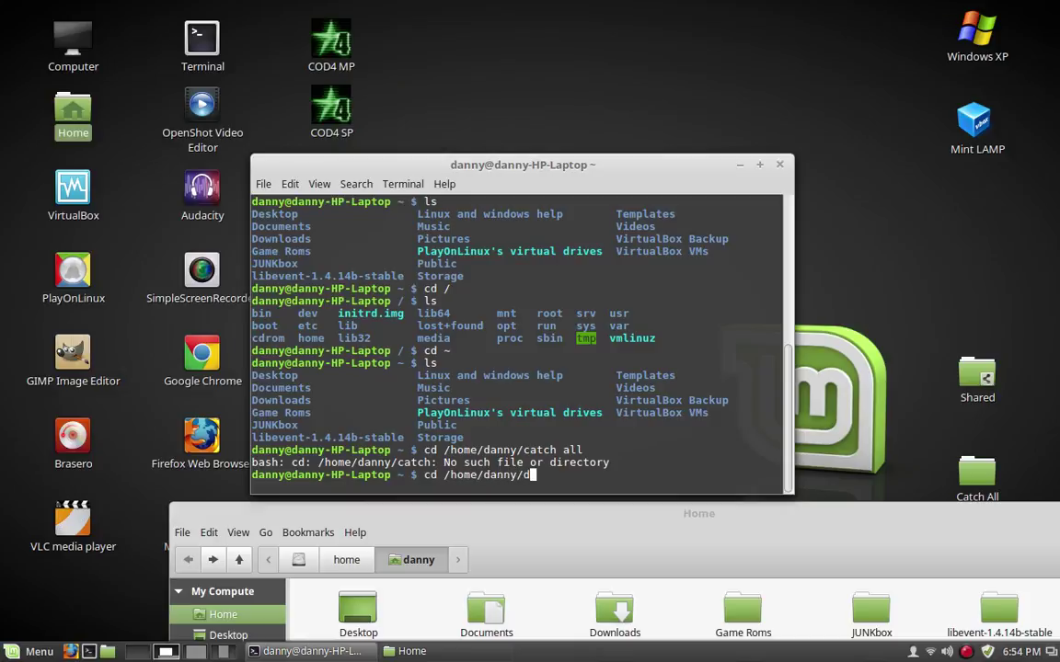
pyautogui.write('esktop/catch all')
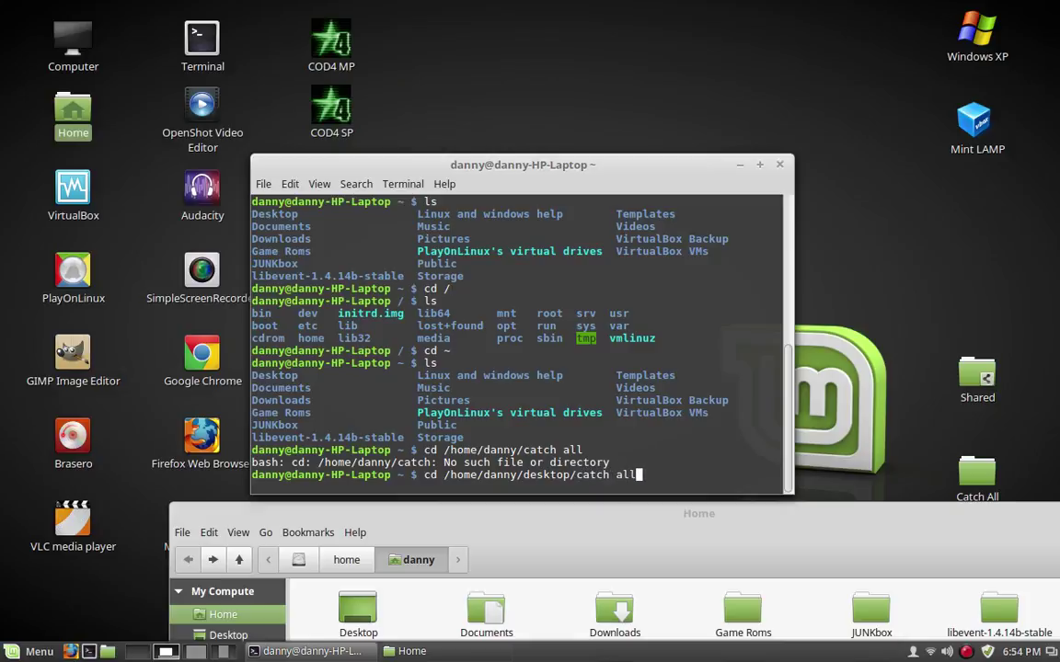
pyautogui.press('Return')
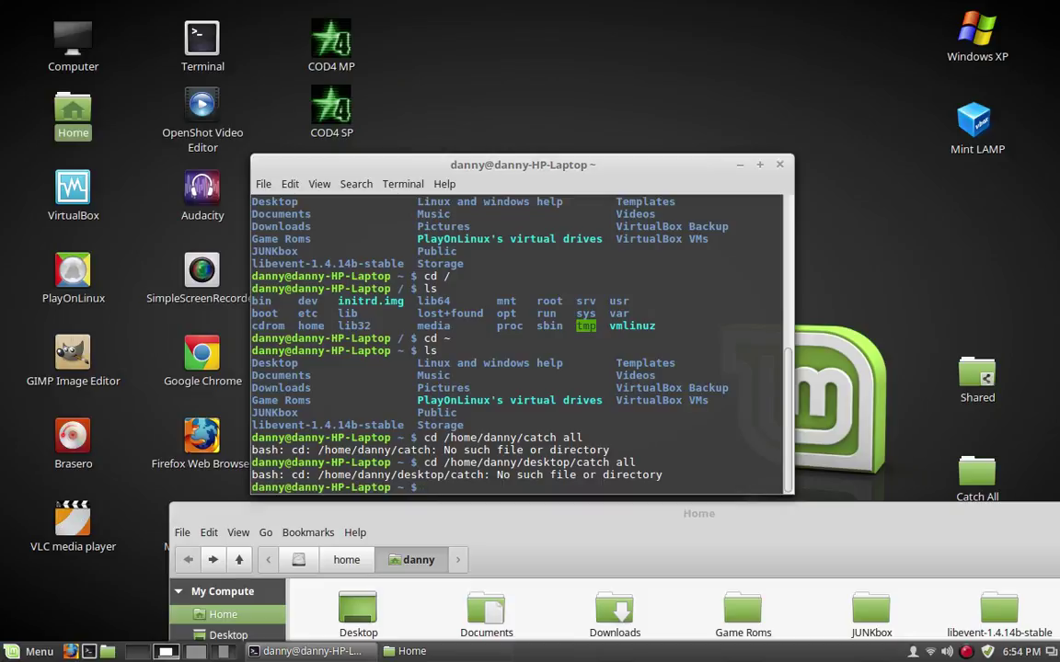
# Change into /home/danny/Desktop and list its launchers plus the Catch All and Shared folders
pyautogui.write('cd ?ho')
pyautogui.press('BackSpace')
pyautogui.press('BackSpace')
pyautogui.press('BackSpace')
pyautogui.write('/home/daqnn')
pyautogui.press('BackSpace')
pyautogui.press('BackSpace')
pyautogui.press('BackSpace')
pyautogui.write('nn')
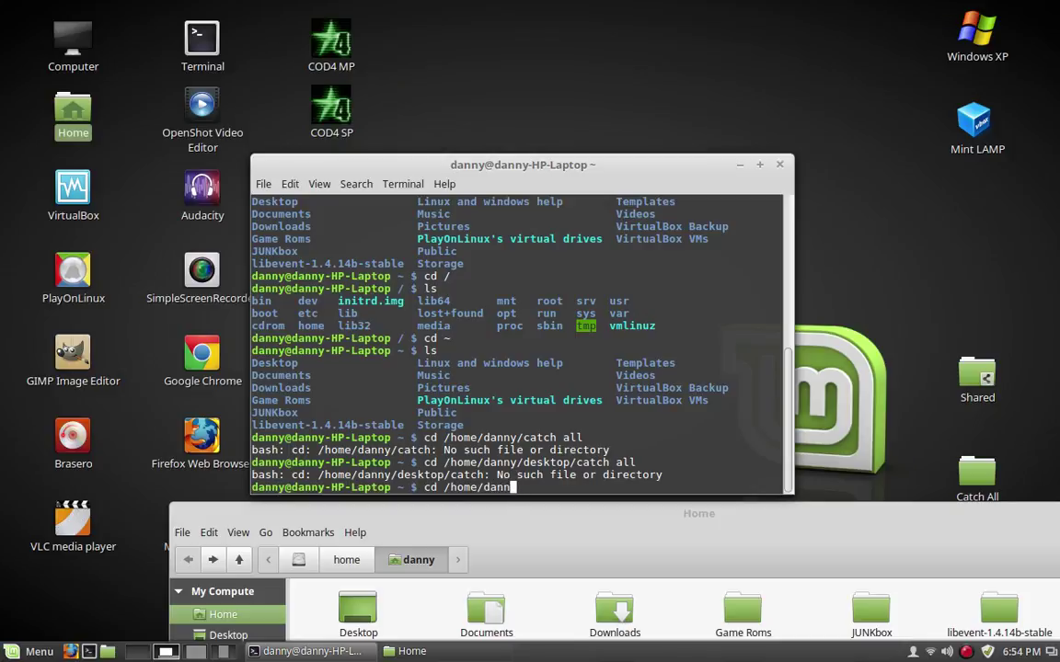
pyautogui.write('y/Desktop')
pyautogui.press('Return')
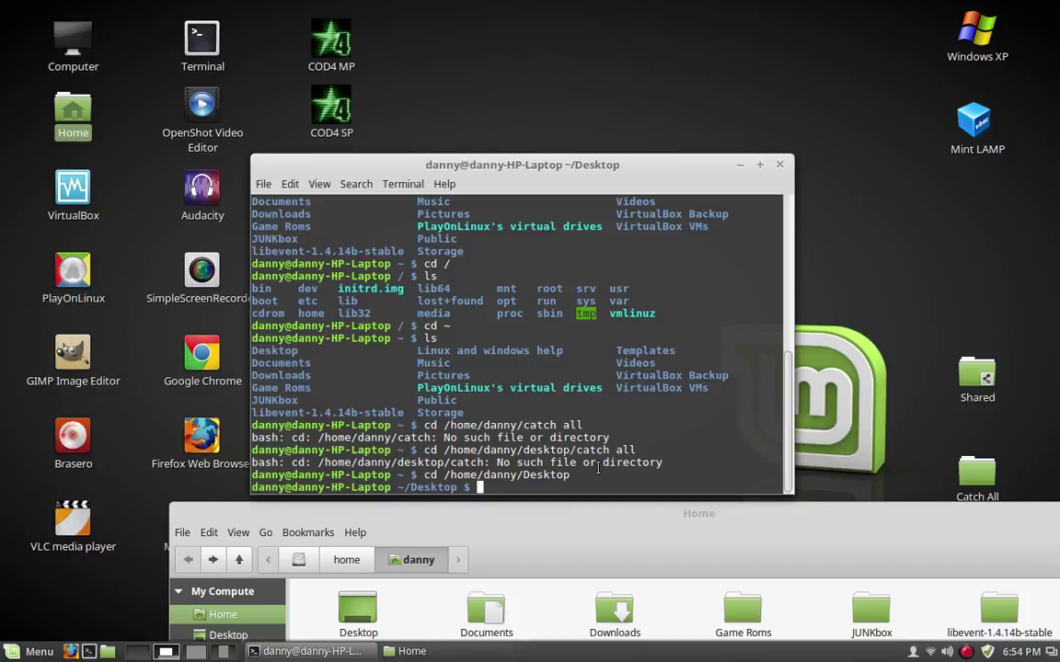
pyautogui.write('ls')
pyautogui.press('Return')
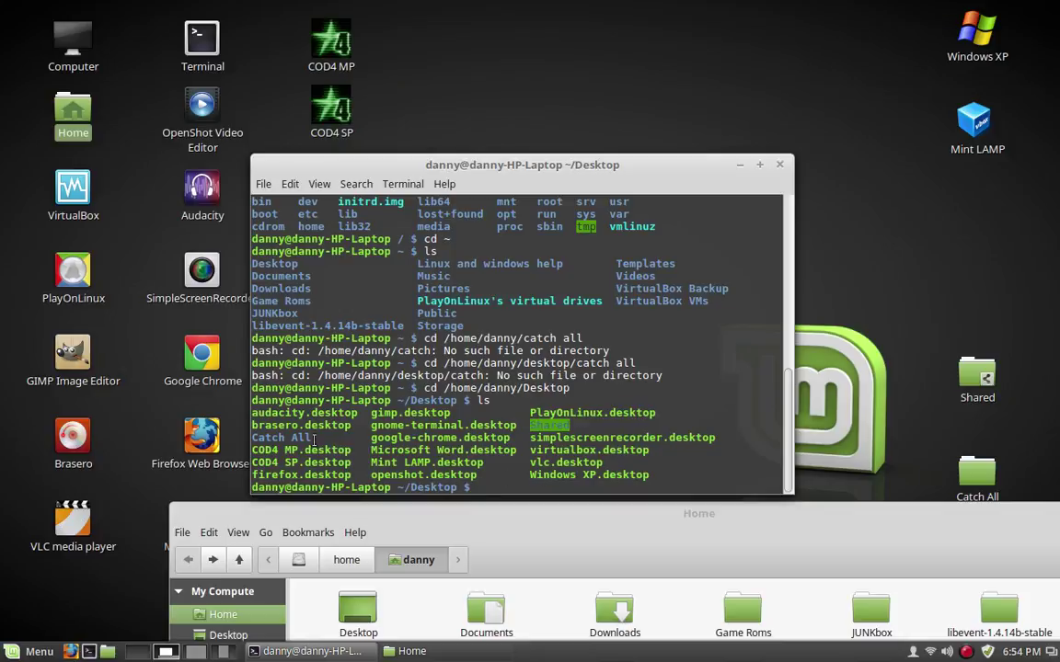
pyautogui.moveTo(318, 440); pyautogui.dragTo(252, 439)
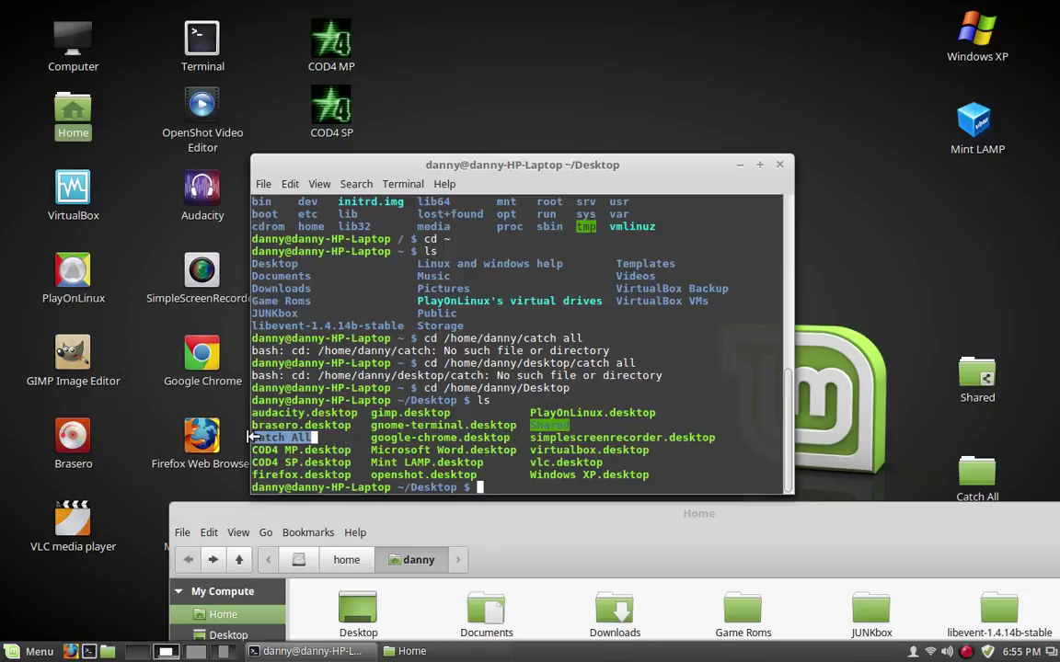
pyautogui.click(362, 459)
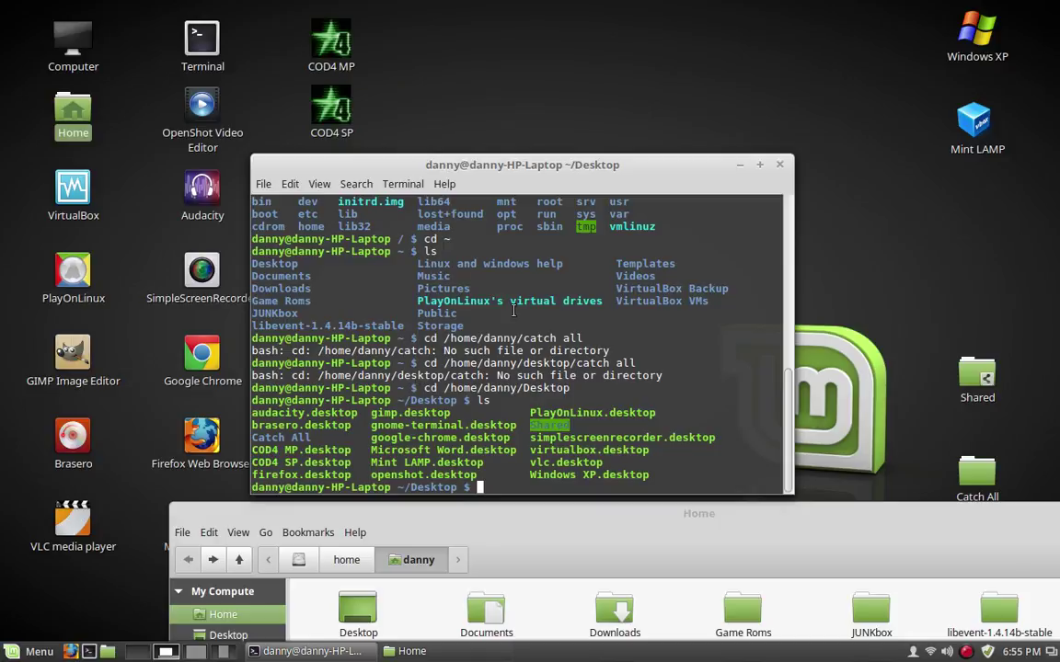
pyautogui.moveTo(483, 338); pyautogui.dragTo(596, 338)
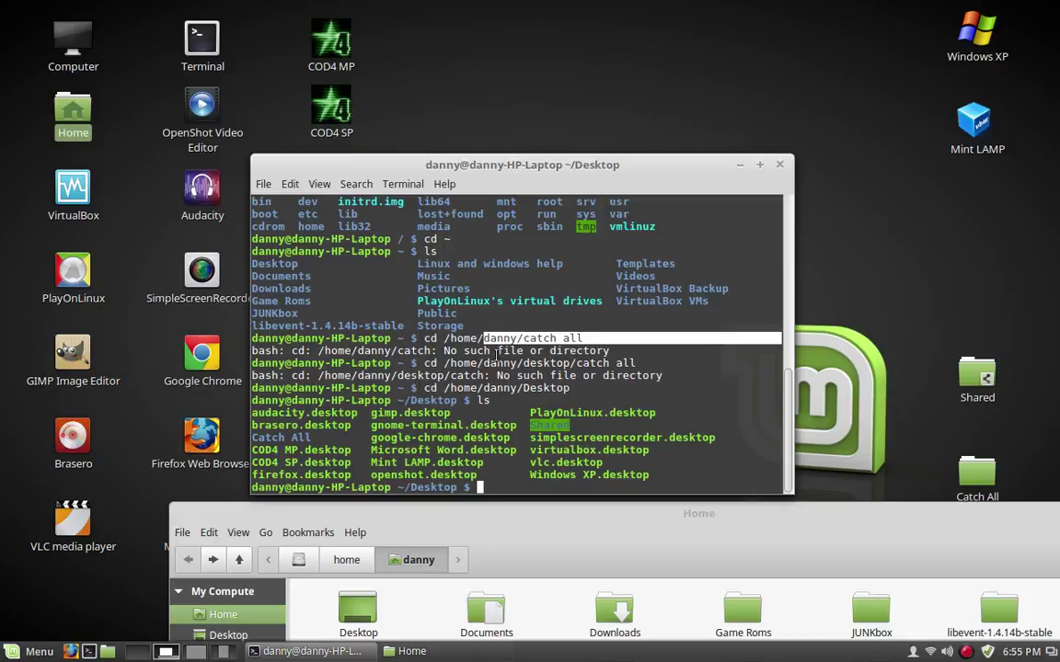
pyautogui.moveTo(476, 364); pyautogui.dragTo(612, 371)
pyautogui.click(612, 372)
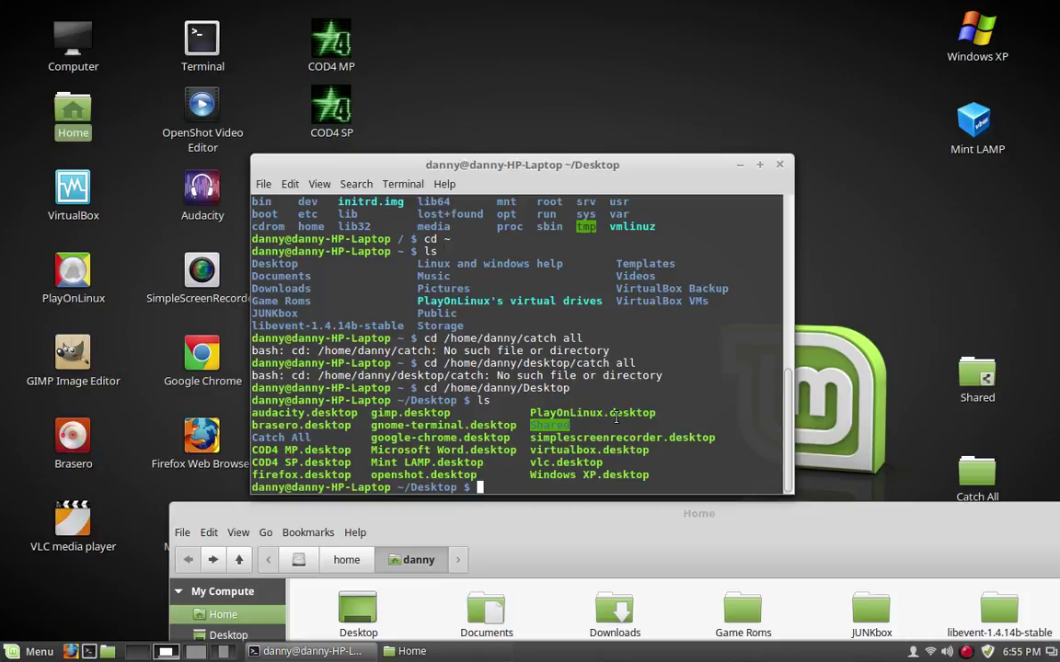
pyautogui.write('clear')
# Clear the terminal, return home with cd ~, and close the Home folder window
pyautogui.press('Return')
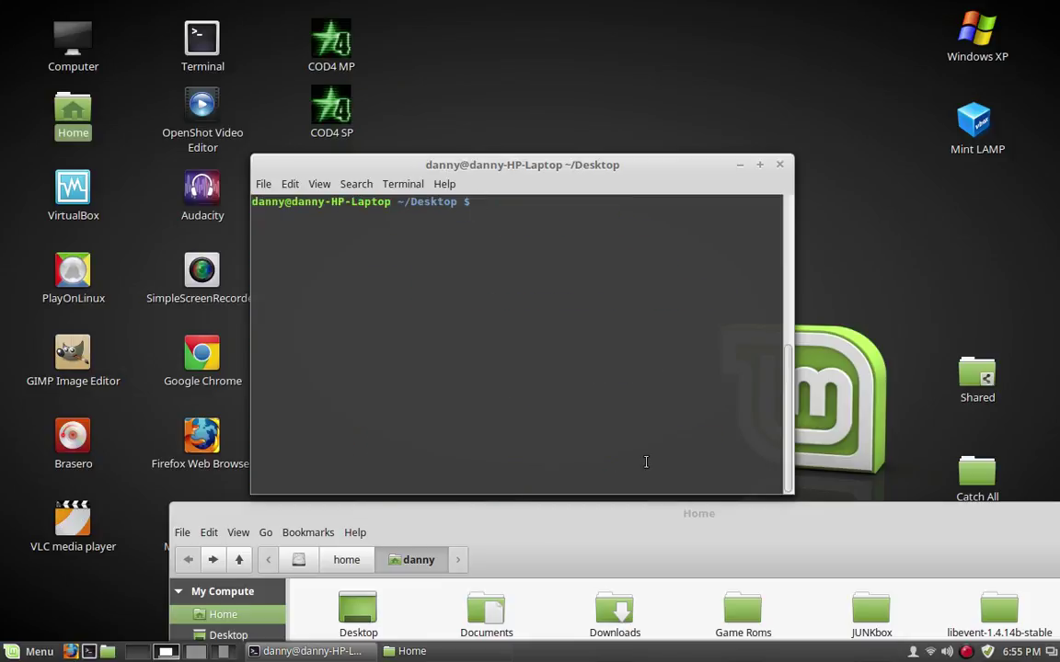
pyautogui.write('cd ~')
pyautogui.press('Return')
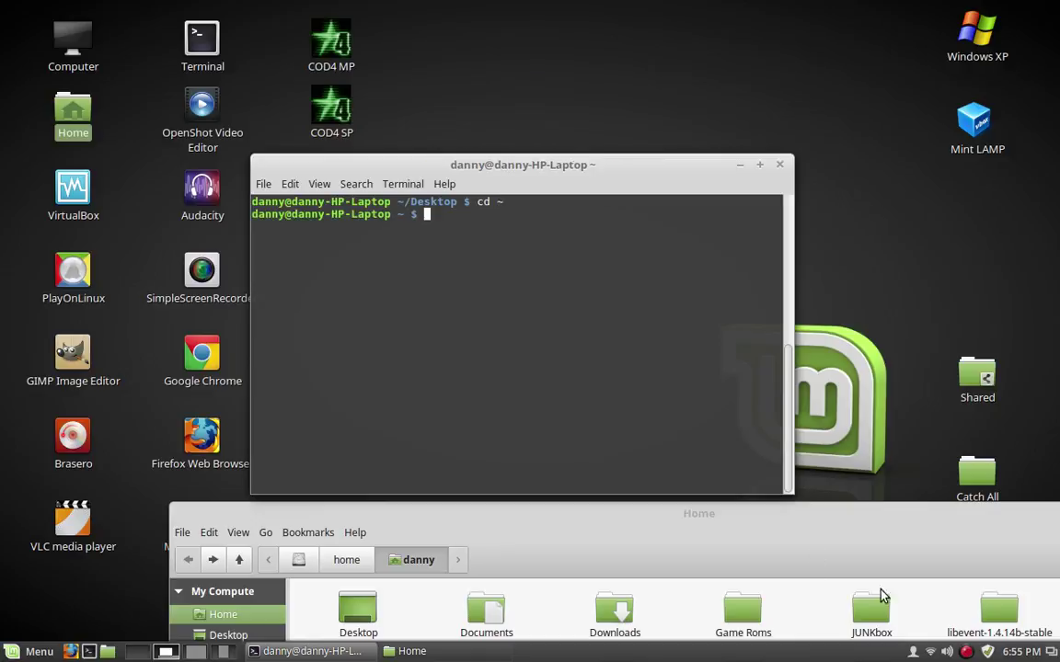
pyautogui.moveTo(933, 522); pyautogui.dragTo(658, 333)
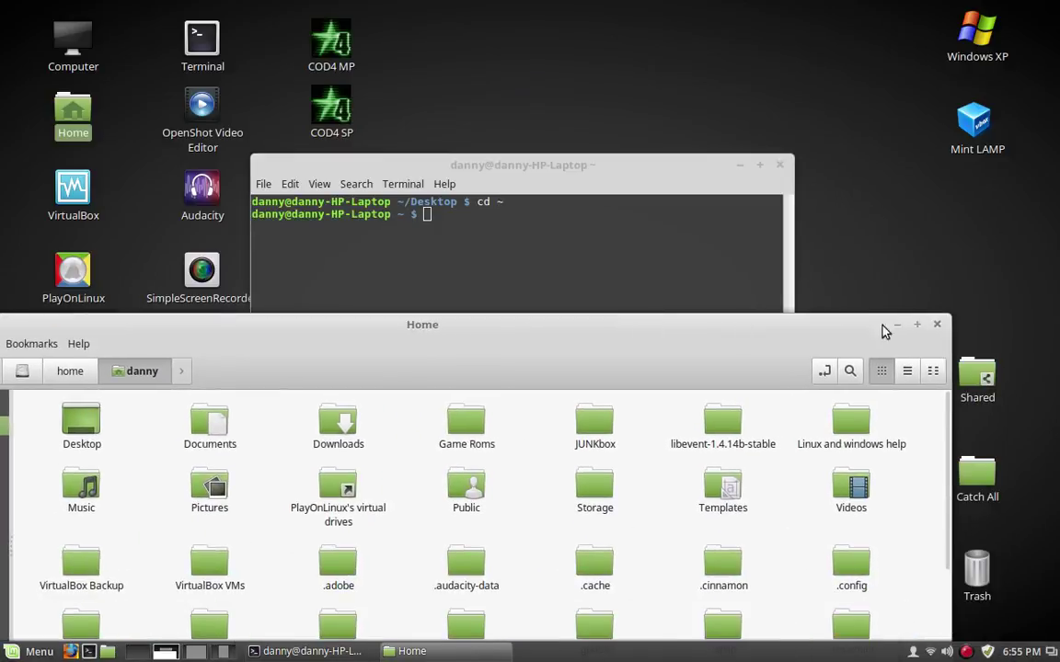
pyautogui.click(936, 324)
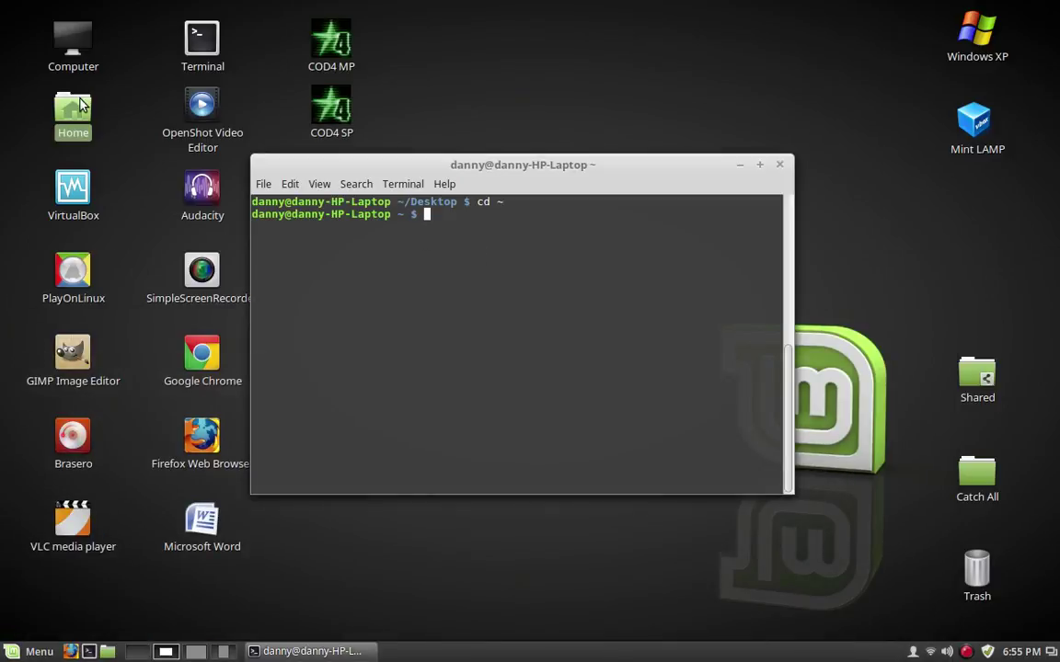
# Reopen Home in Nemo below the terminal, which is moved to the top of the screen
pyautogui.doubleClick(77, 108)
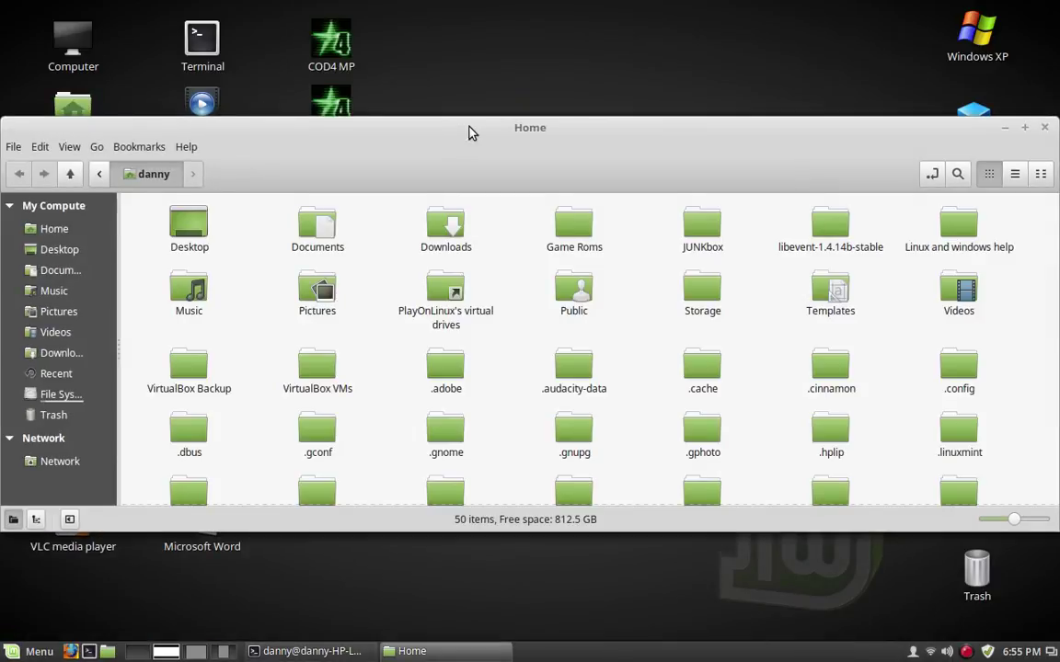
pyautogui.moveTo(468, 132); pyautogui.dragTo(530, 356)
pyautogui.click(542, 271)
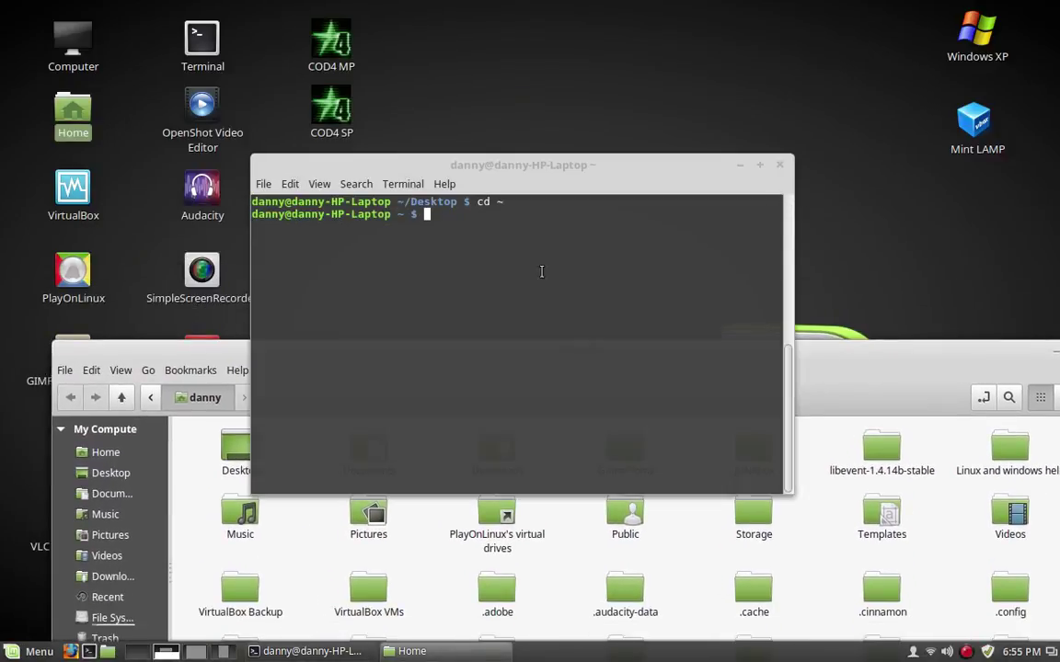
pyautogui.click(839, 367)
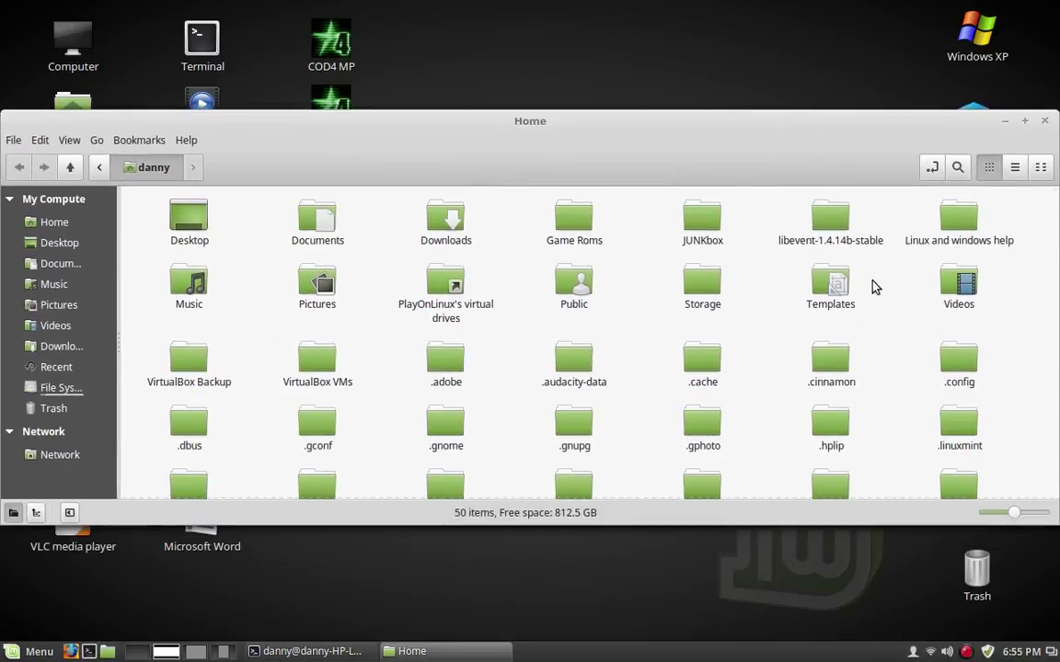
pyautogui.scroll(-5, 874, 287)
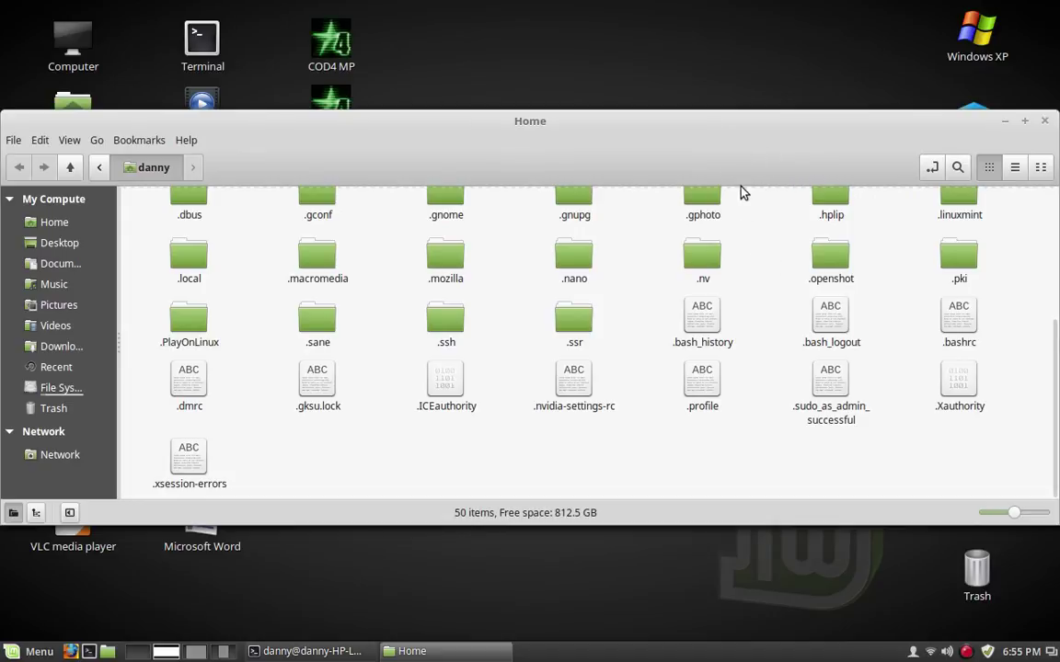
pyautogui.moveTo(589, 123); pyautogui.dragTo(615, 225)
pyautogui.click(616, 166)
pyautogui.moveTo(616, 166); pyautogui.dragTo(693, 19)
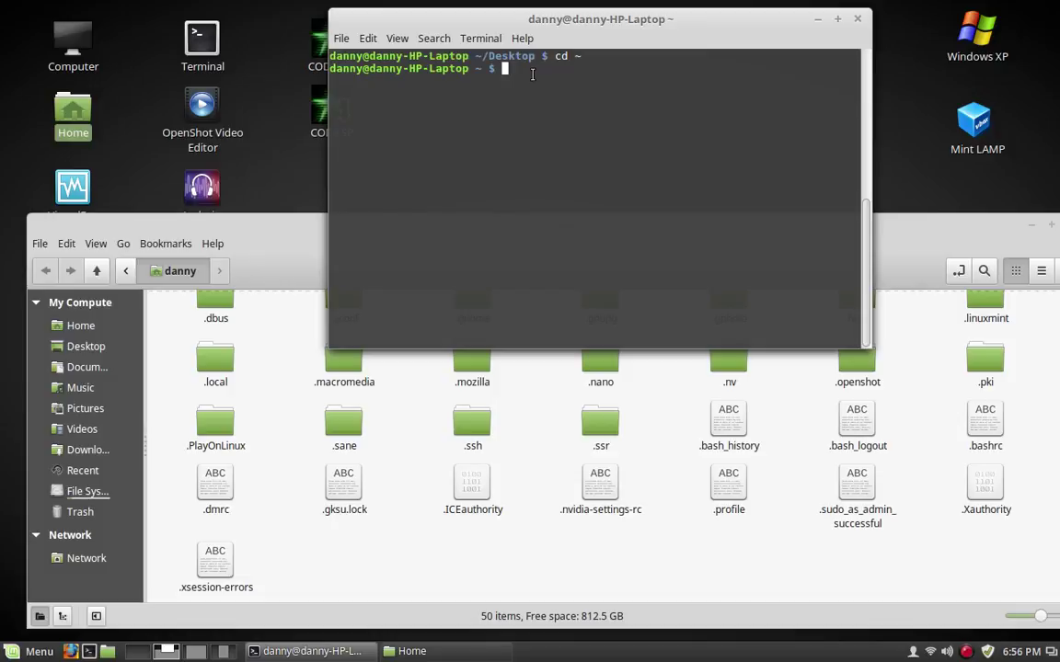
pyautogui.write('mkdir /home/danny')
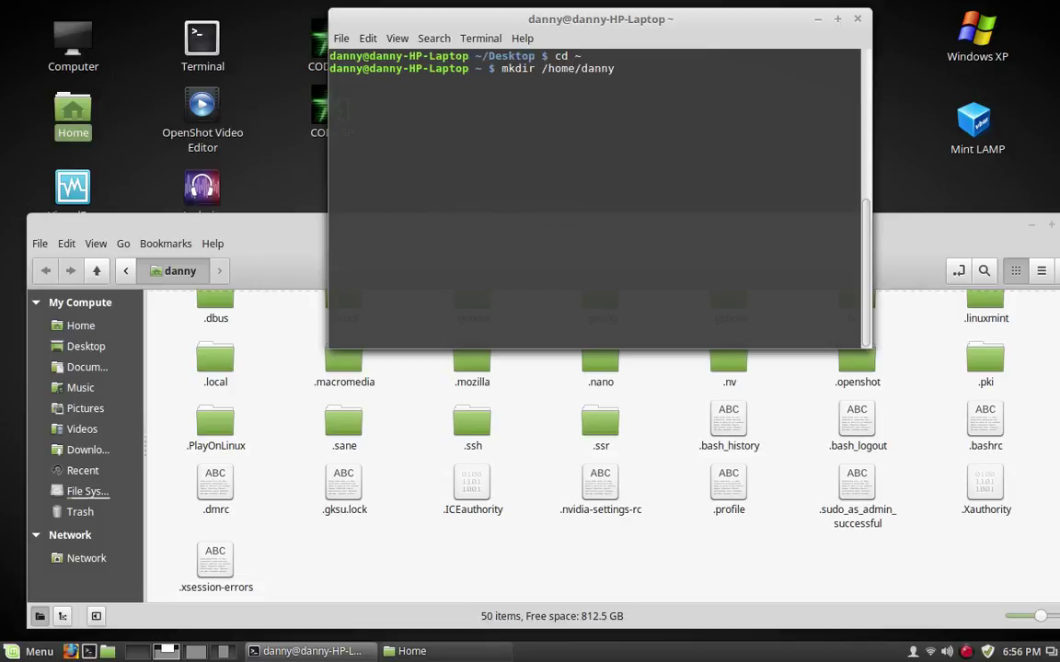
pyautogui.write('/De')
# Create the folder with mkdir /home/danny/mypath
pyautogui.press('BackSpace')
pyautogui.press('BackSpace')
pyautogui.write('mypath')
pyautogui.press('Return')
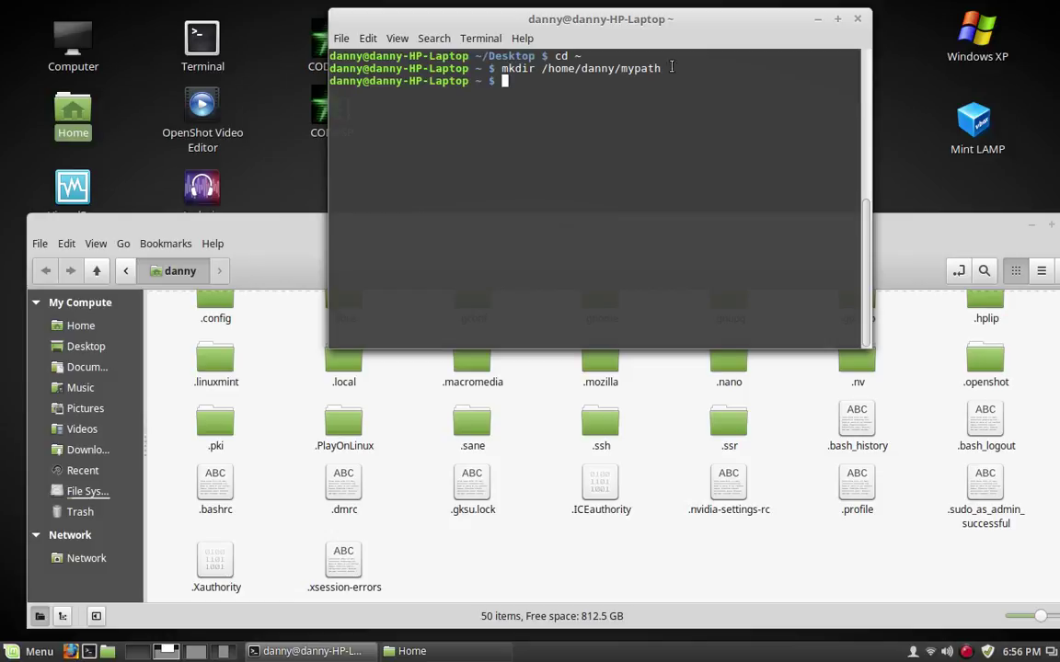
# Scroll Nemo's Home view to highlight the new mypath folder, keeping the terminal in front
pyautogui.moveTo(975, 233); pyautogui.dragTo(979, 300)
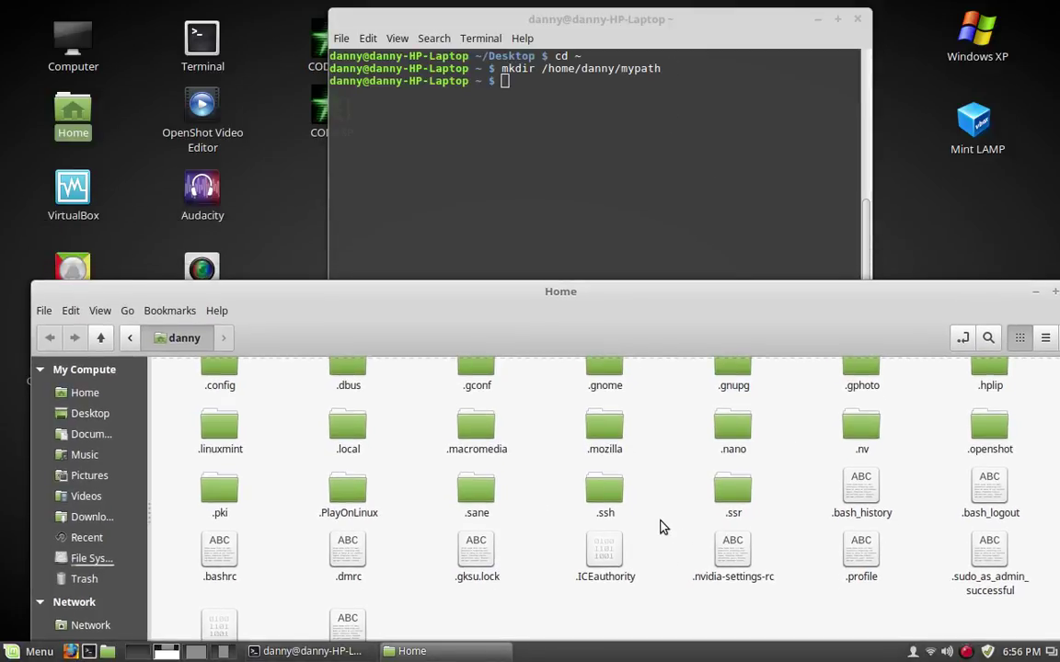
pyautogui.scroll(4, 663, 527)
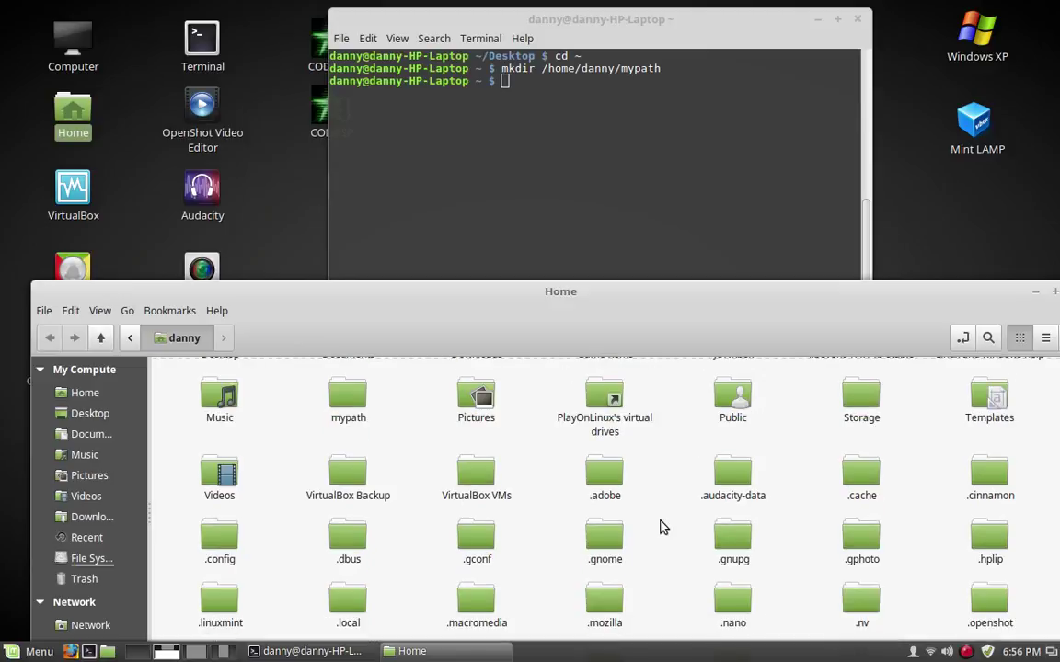
pyautogui.scroll(1, 662, 527)
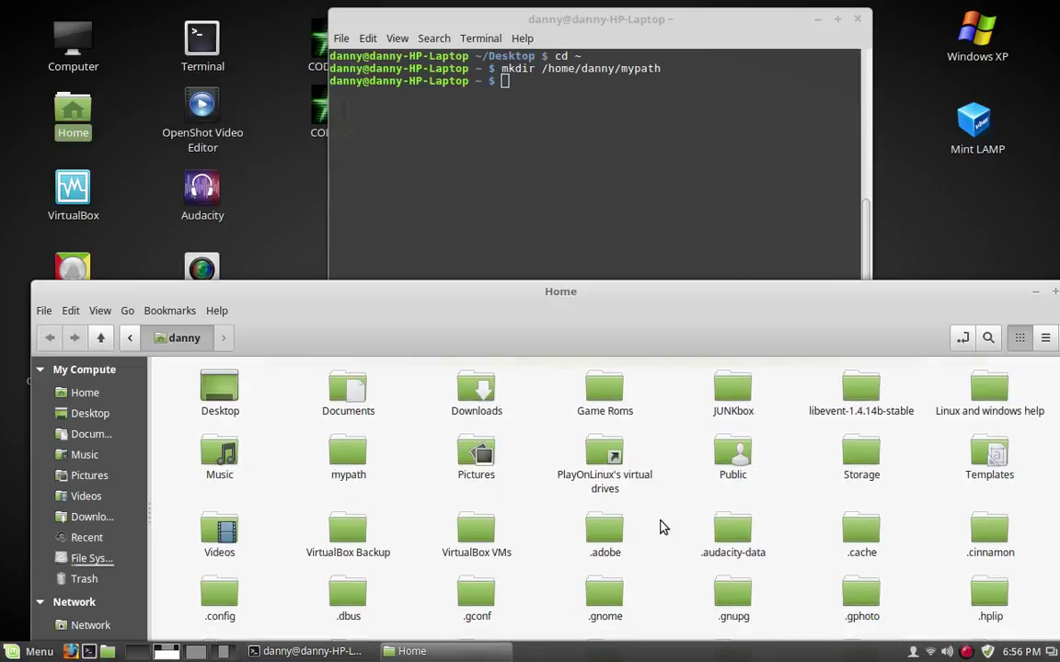
pyautogui.click(361, 453)
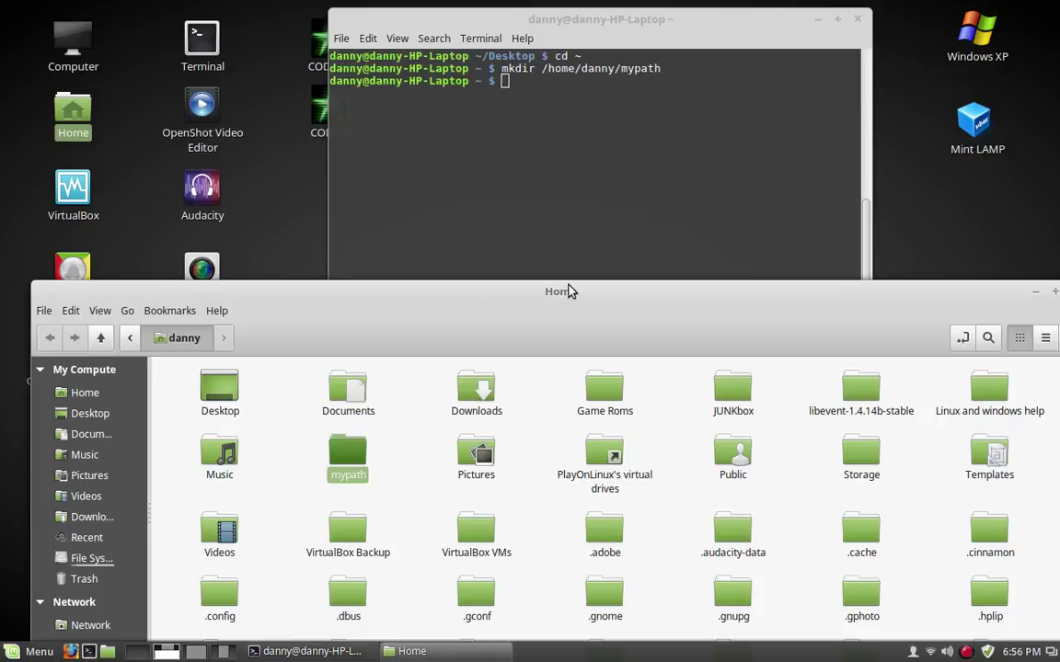
pyautogui.moveTo(568, 291); pyautogui.dragTo(605, 360)
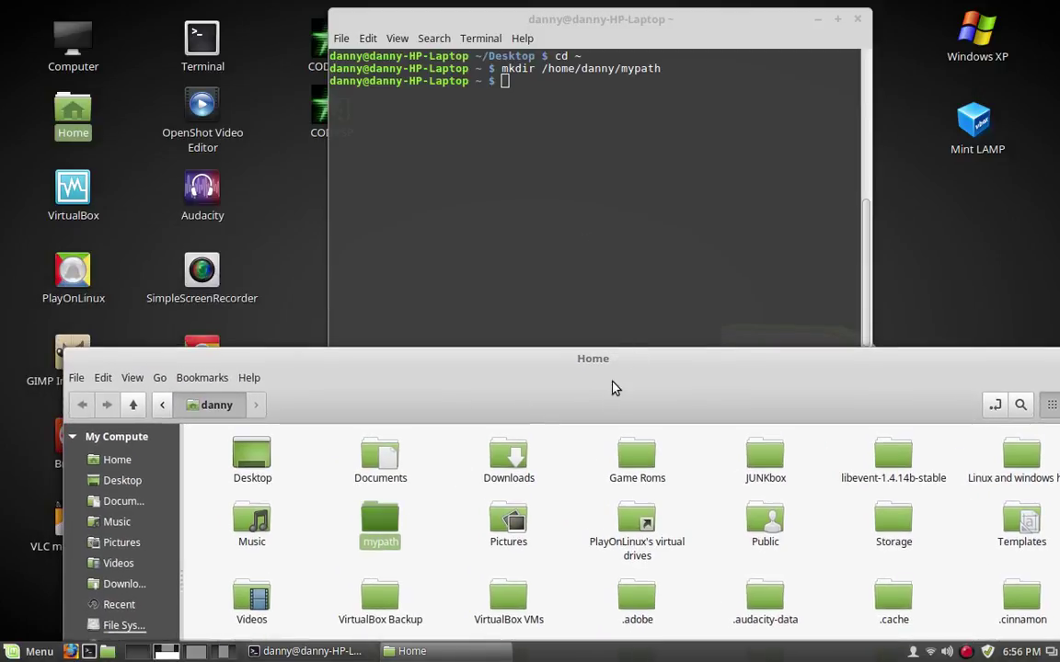
pyautogui.click(524, 78)
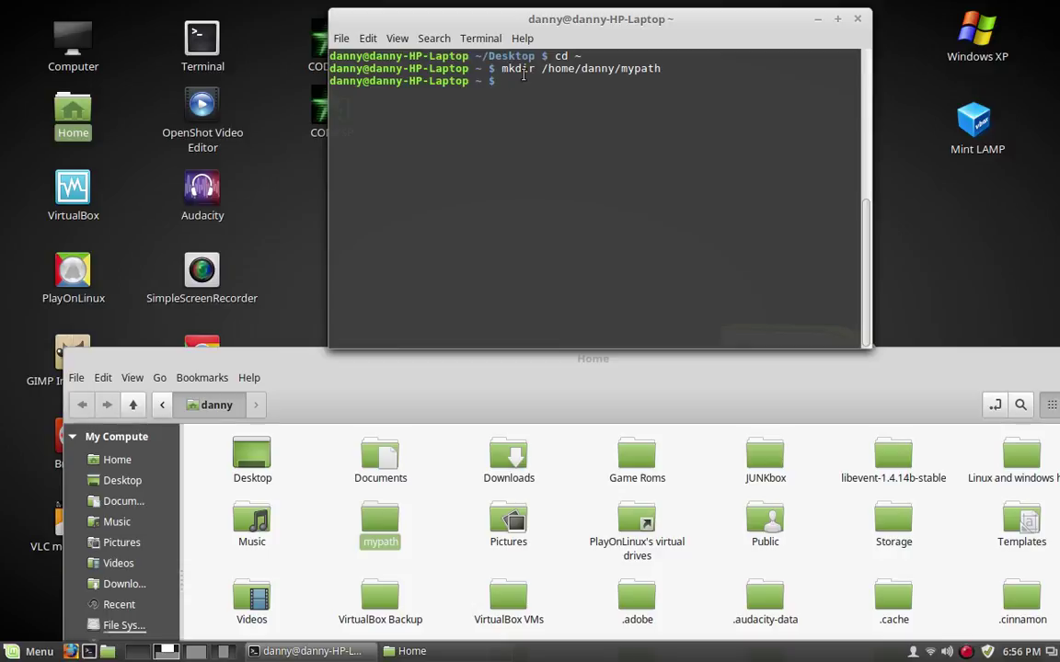
# Enter mypath with cd, confirm with ls that it is empty, then return home with cd .
pyautogui.write('cd mypath')
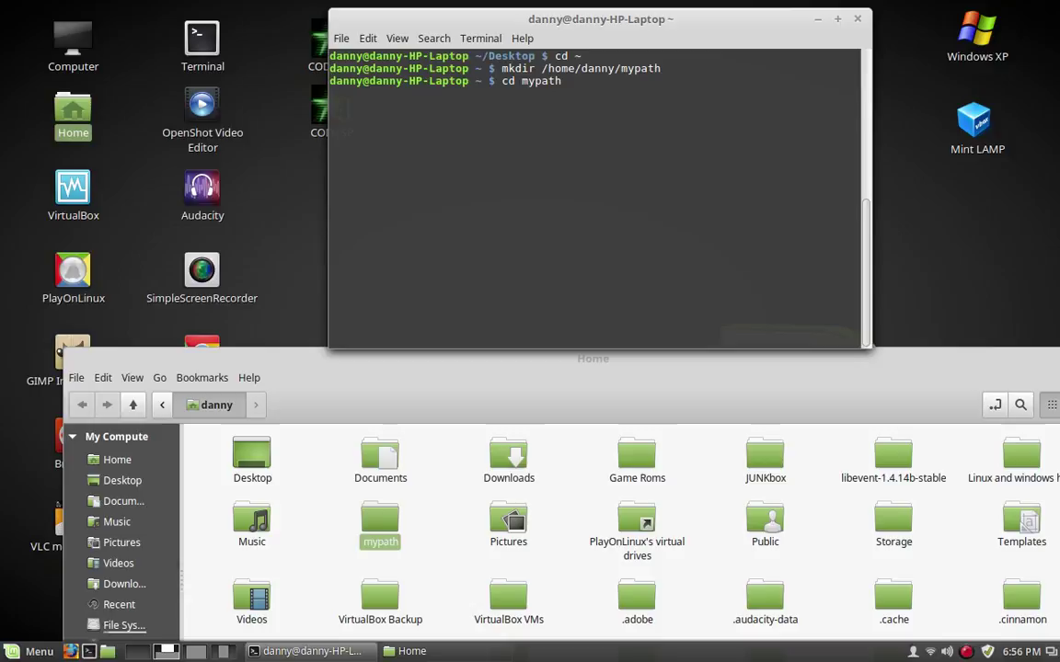
pyautogui.press('Return')
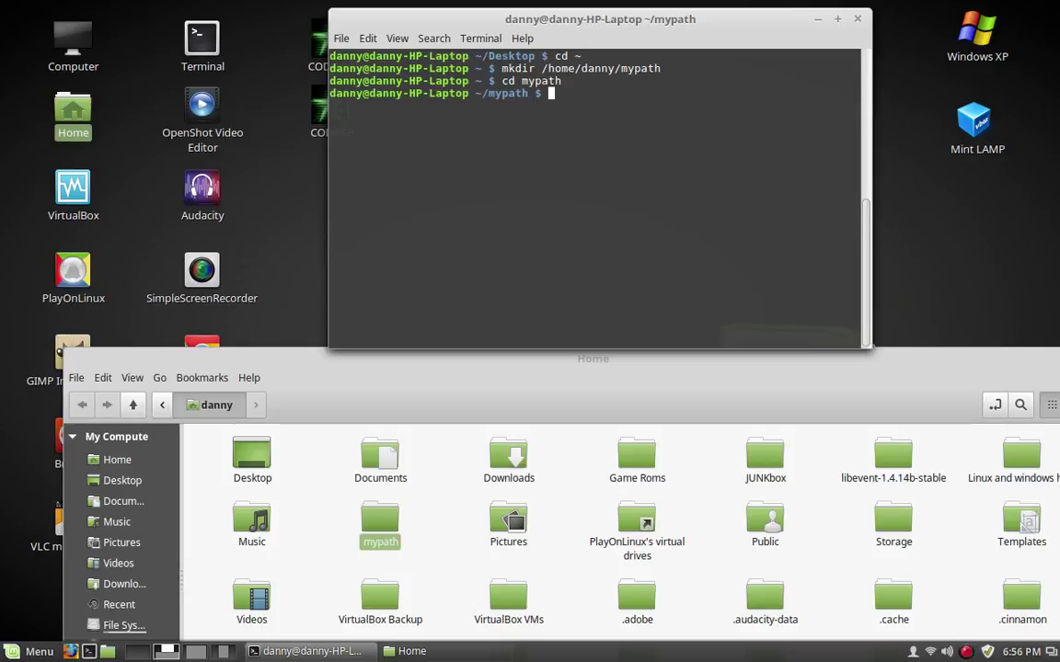
pyautogui.write('ls')
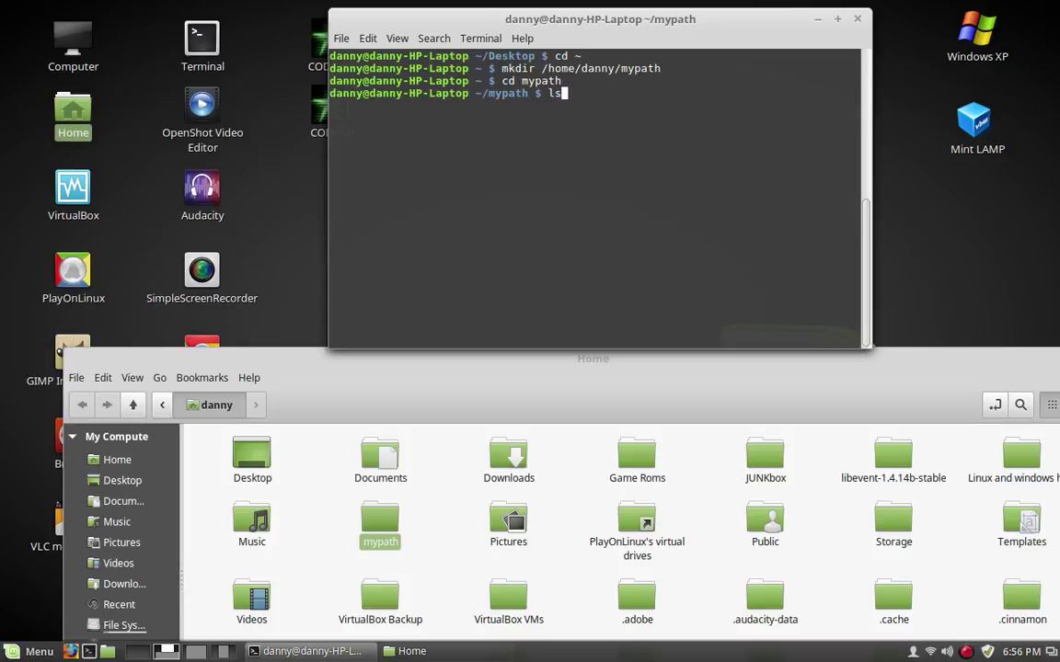
pyautogui.press('Return')
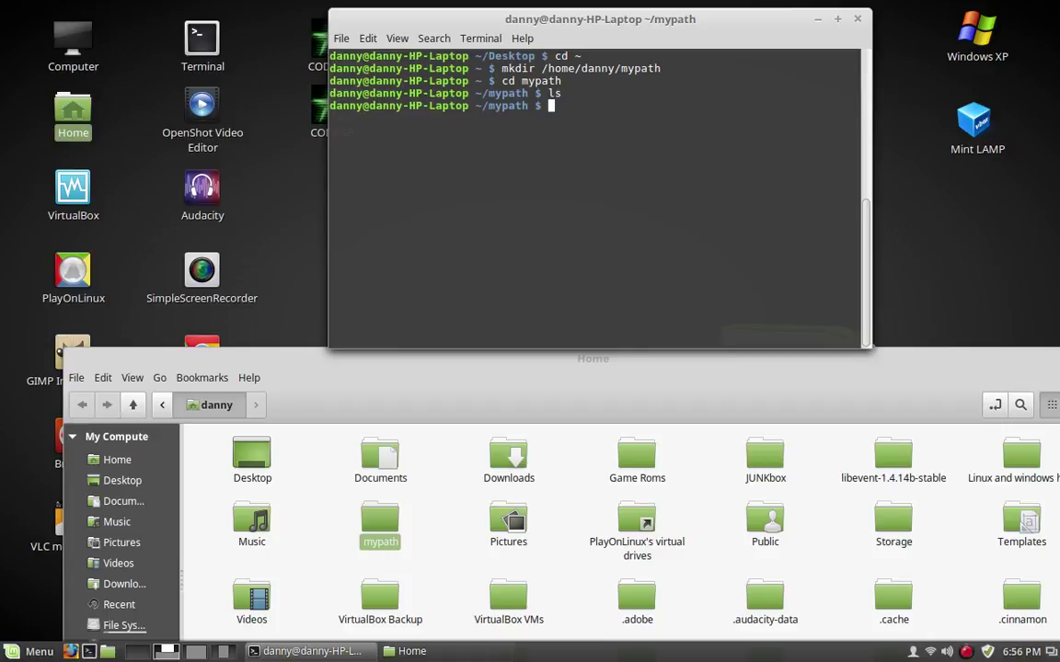
pyautogui.write('cd ..')
pyautogui.press('Return')
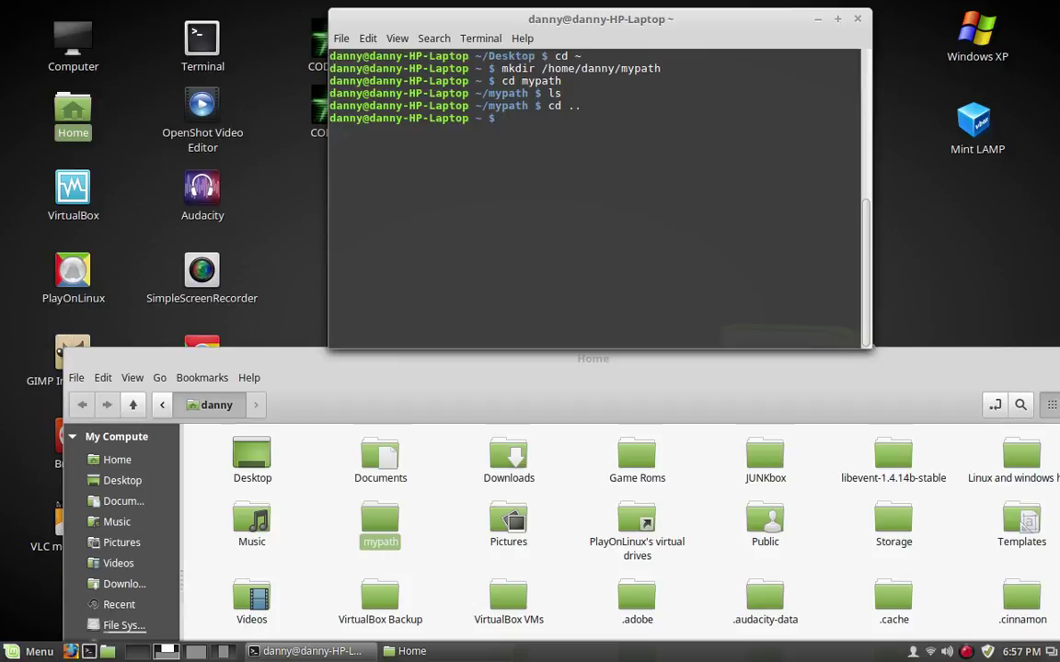
# Open a new empty file /home/danny/mypath/myfile in nano, with the empty mypath folder shown in Nemo
pyautogui.write('nano /home')
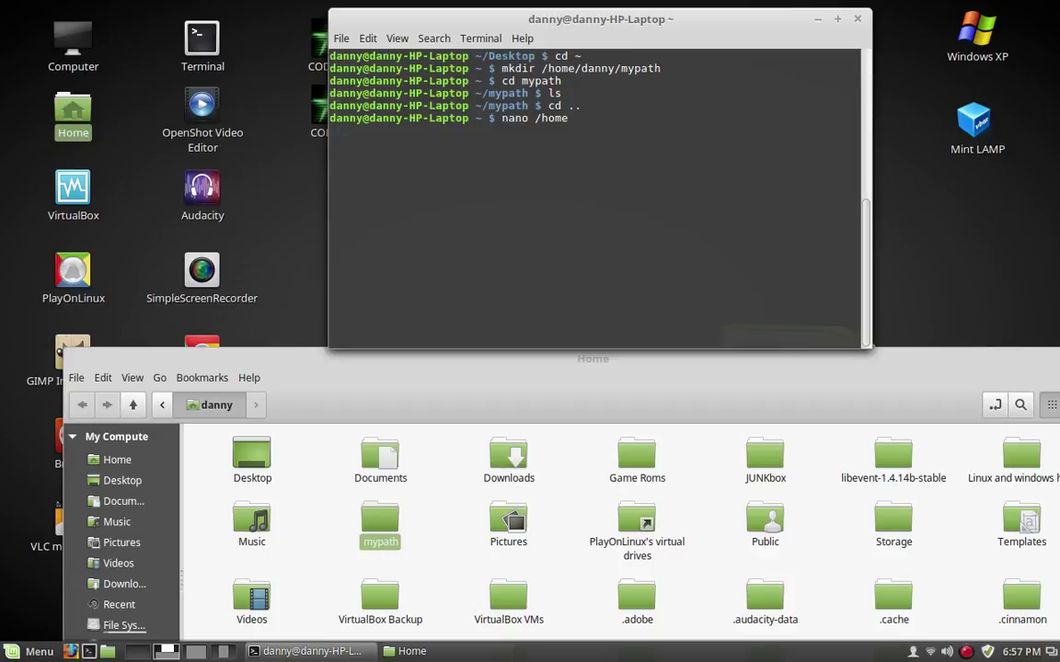
pyautogui.write('/danny/mypath')
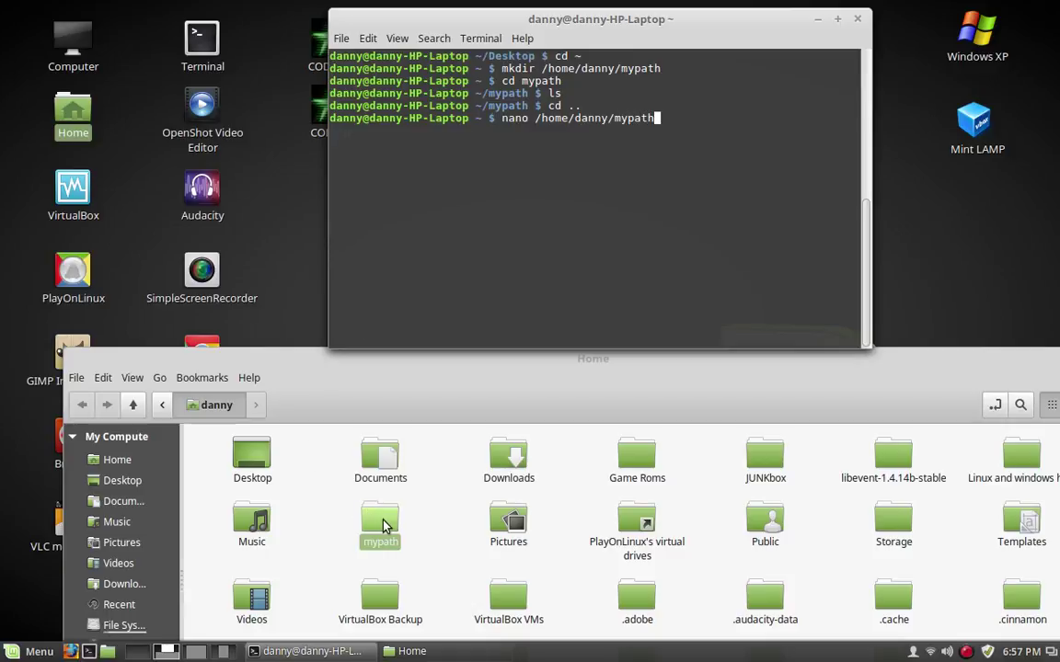
pyautogui.doubleClick(384, 525)
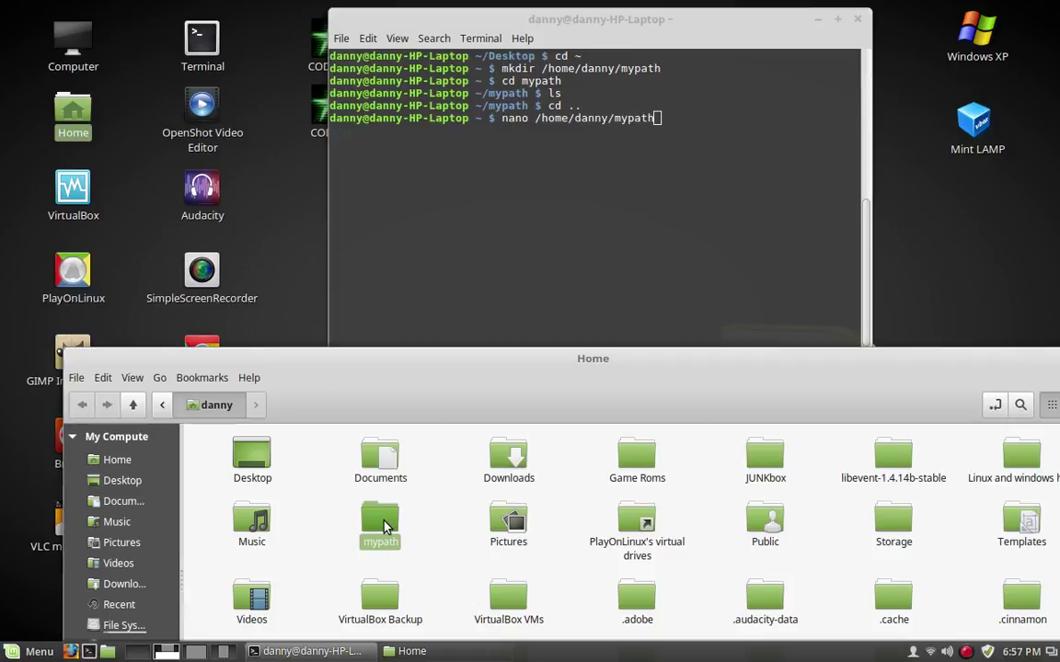
pyautogui.click(657, 118)
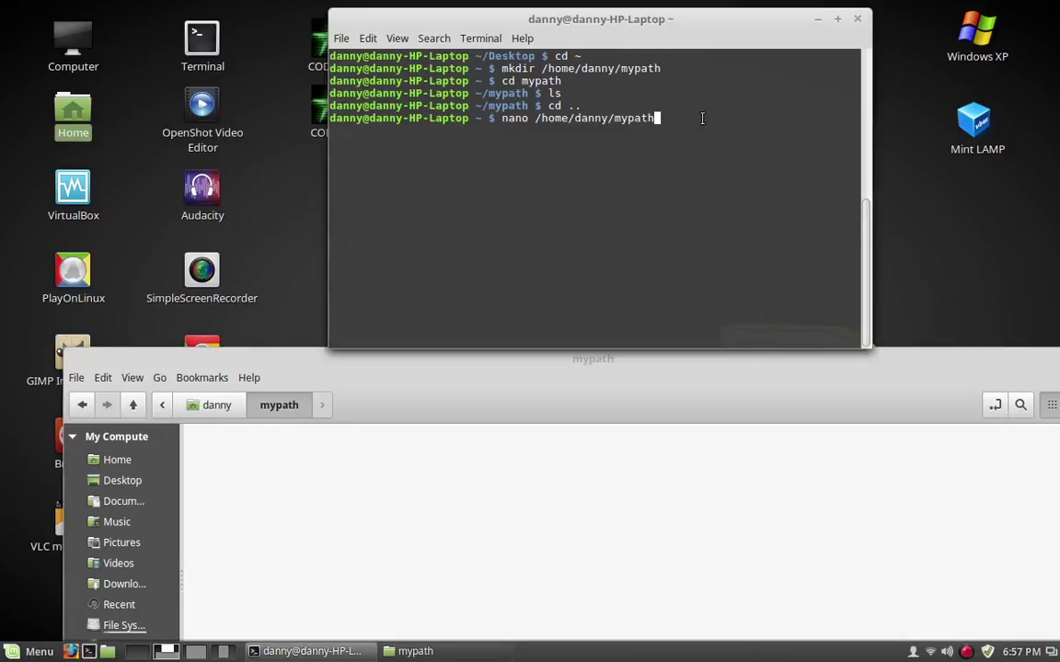
pyautogui.write('/myfile')
pyautogui.press('Return')
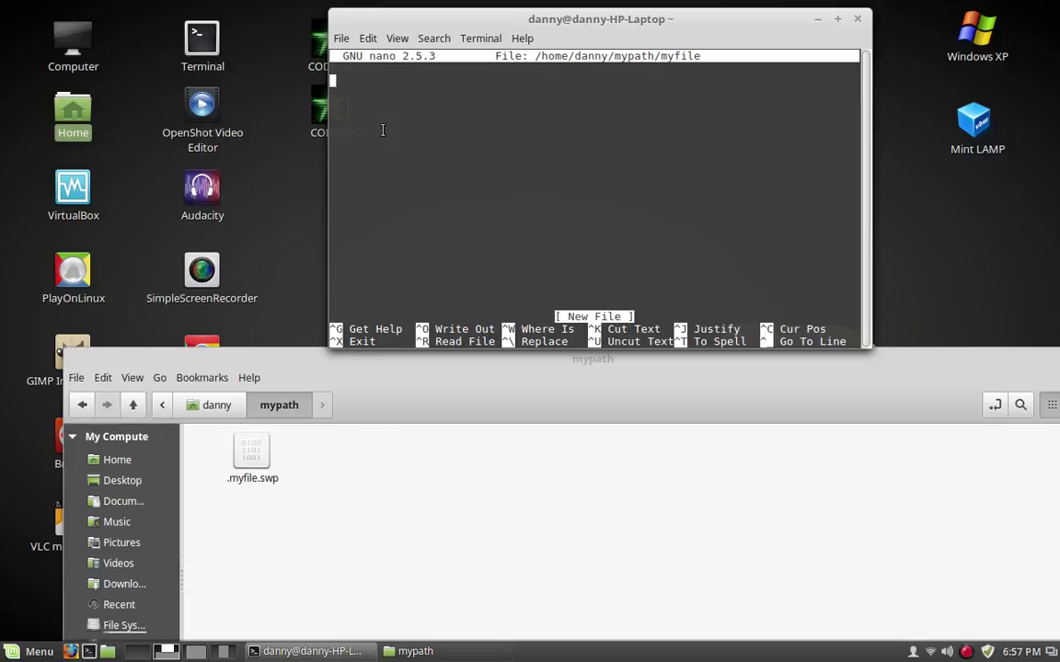
# Type hello into myfile, then exit with Ctrl+X and answer Y to save it
pyautogui.write('hello')
pyautogui.hotkey('ctrl', 'x')
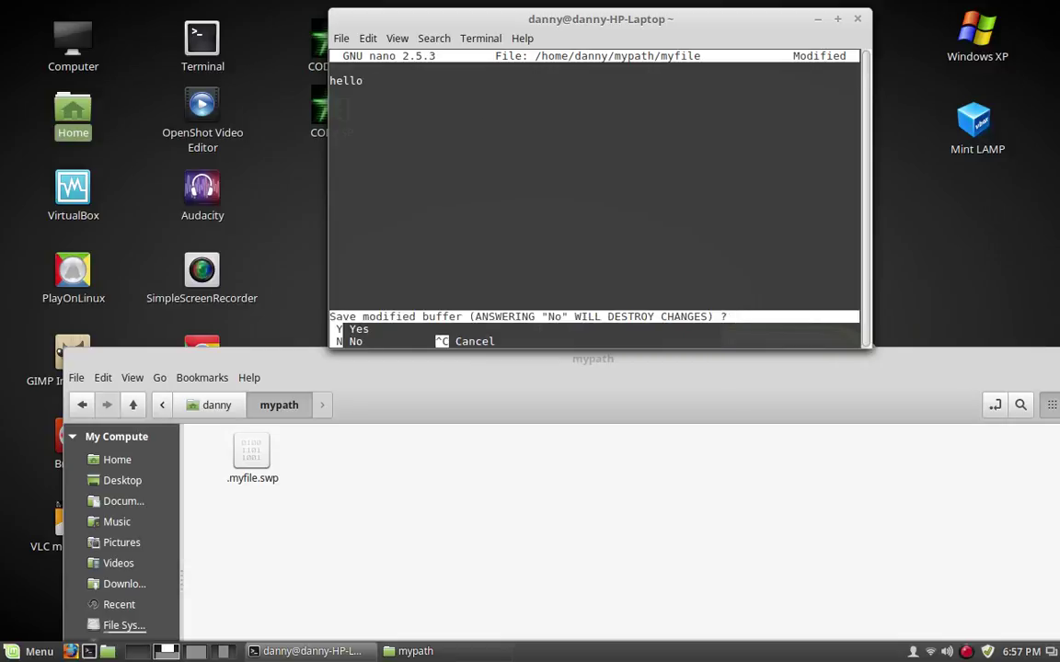
pyautogui.press('y')
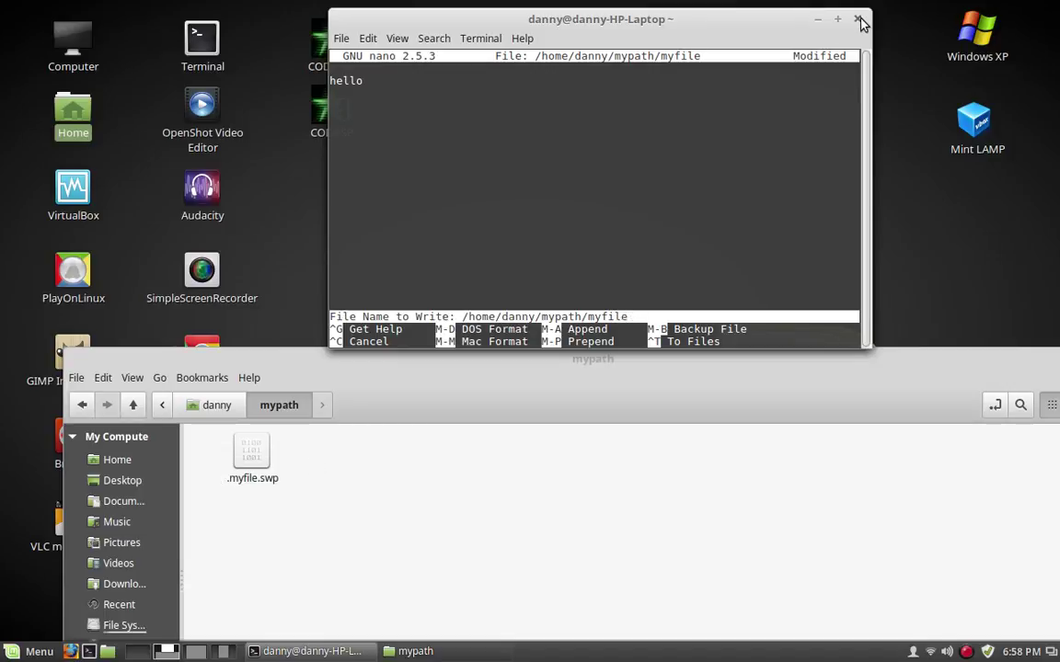
# Write myfile to disk, then open it in Text Editor from Nemo to see hello and close it
pyautogui.press('Return')
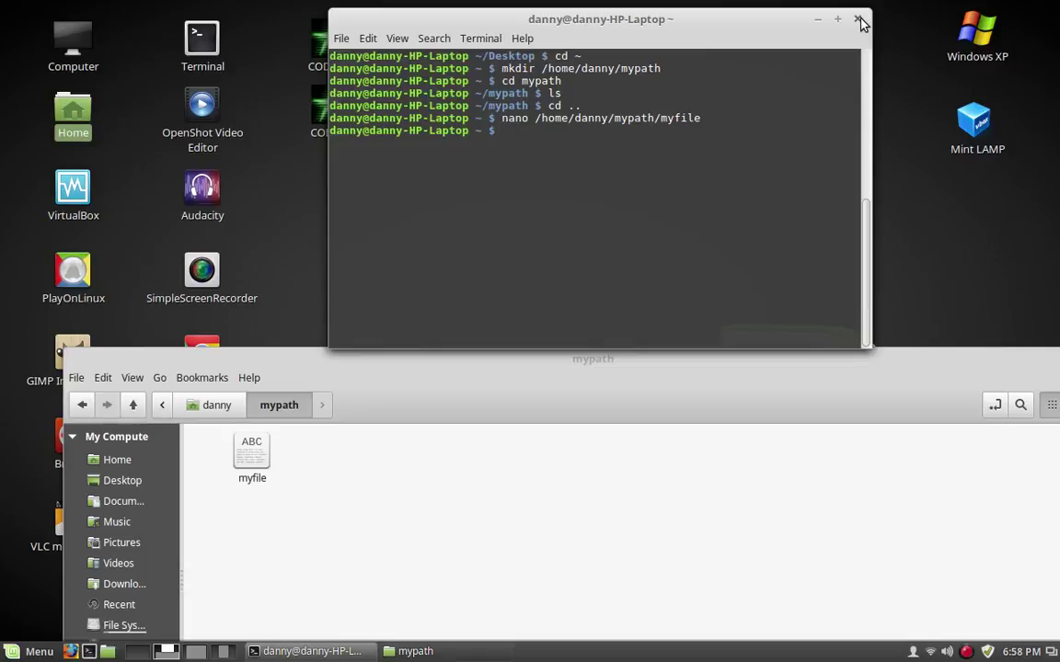
pyautogui.click(333, 484)
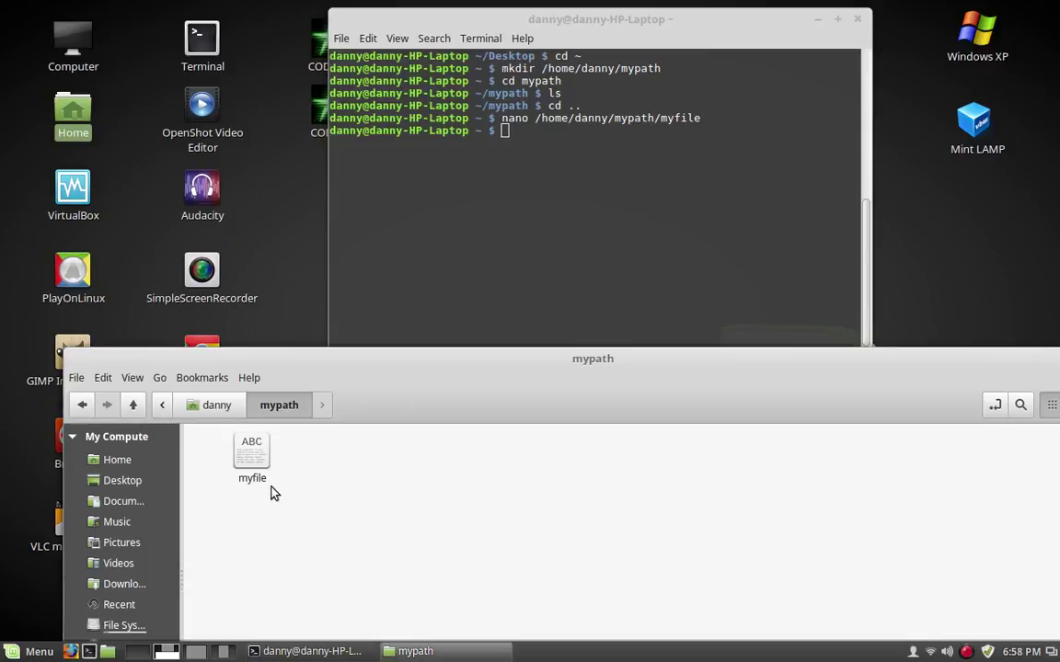
pyautogui.rightClick(252, 462)
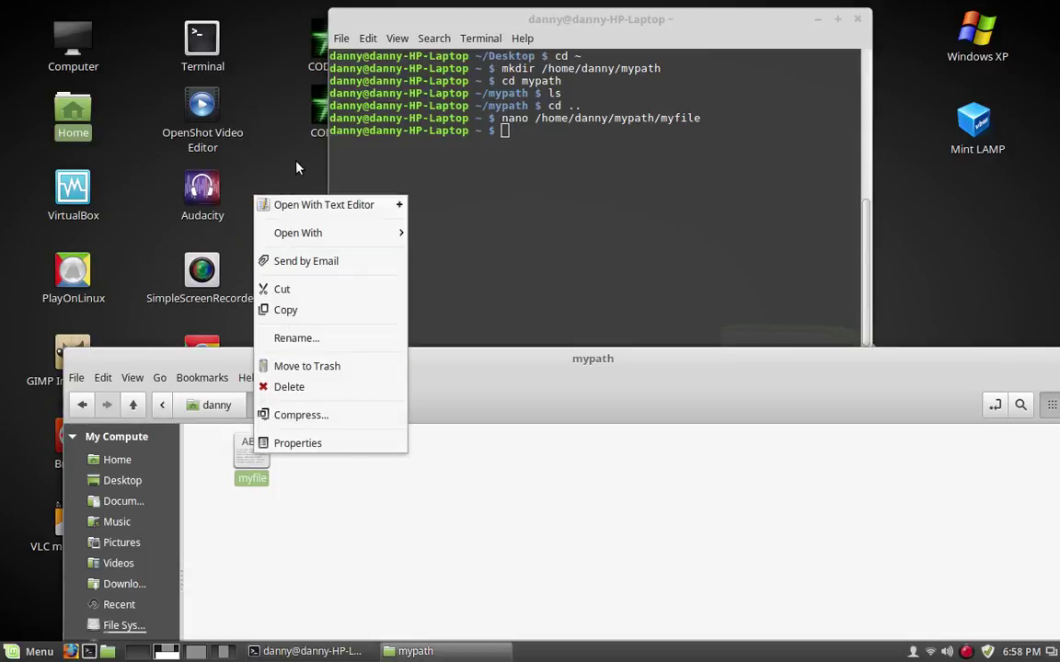
pyautogui.click(318, 213)
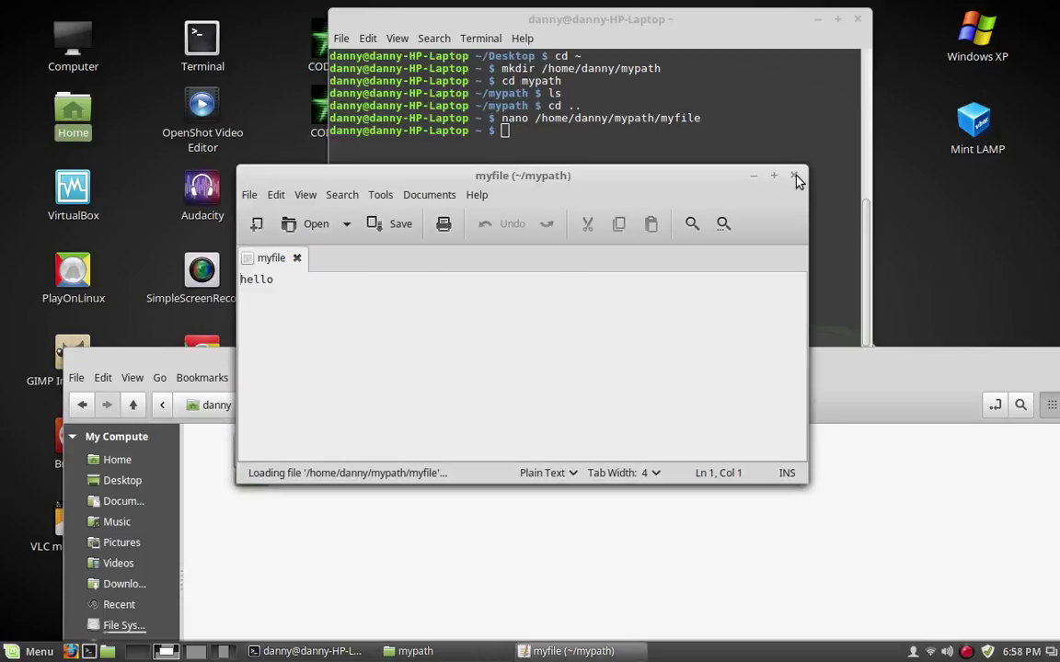
pyautogui.click(794, 176)
# Create a new empty document in mypath and name it mynewfile
pyautogui.rightClick(410, 467)
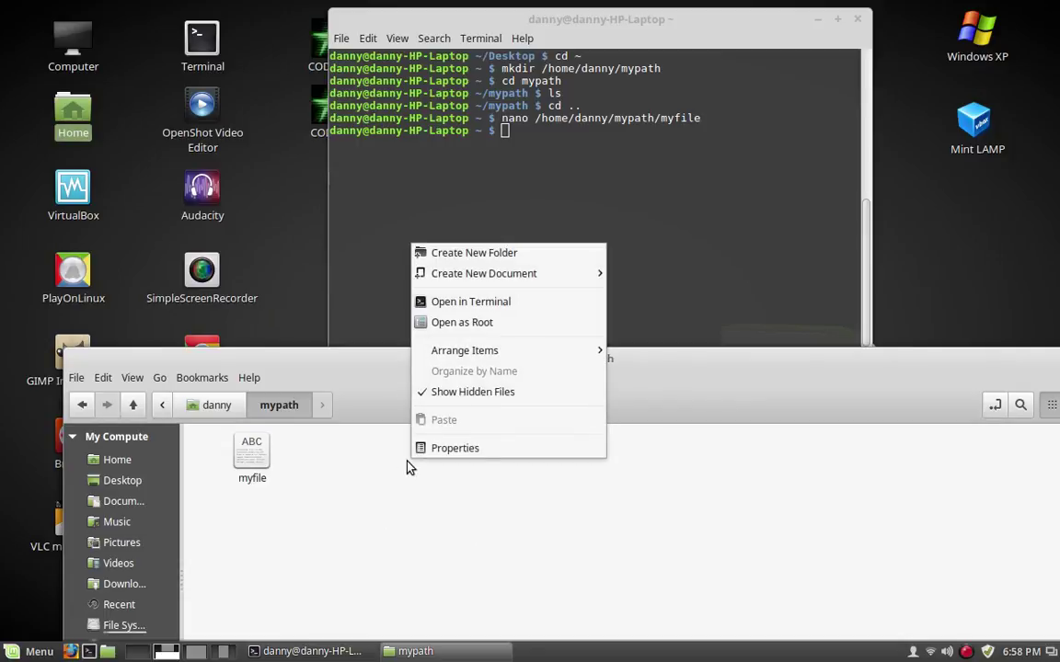
pyautogui.moveTo(501, 275)
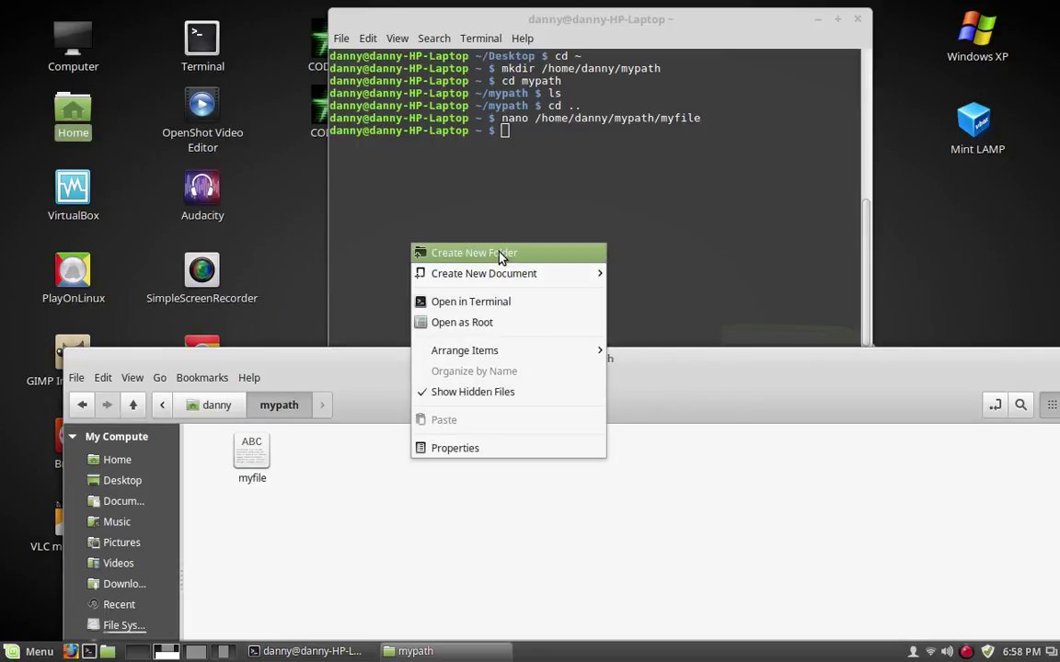
pyautogui.click(435, 486)
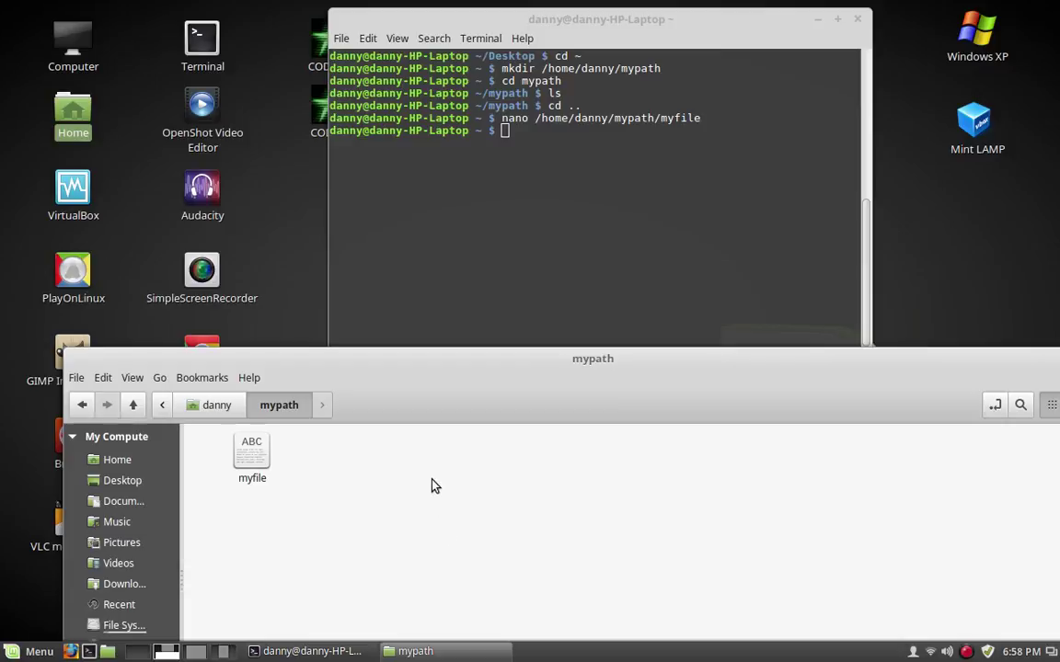
pyautogui.rightClick(435, 486)
pyautogui.moveTo(480, 292)
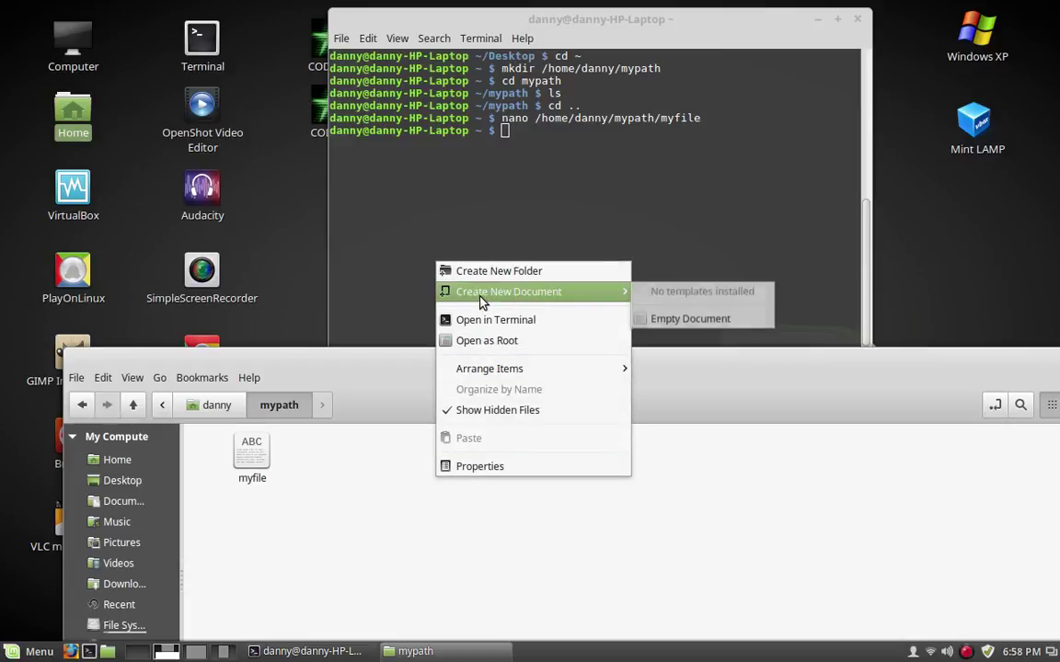
pyautogui.click(680, 320)
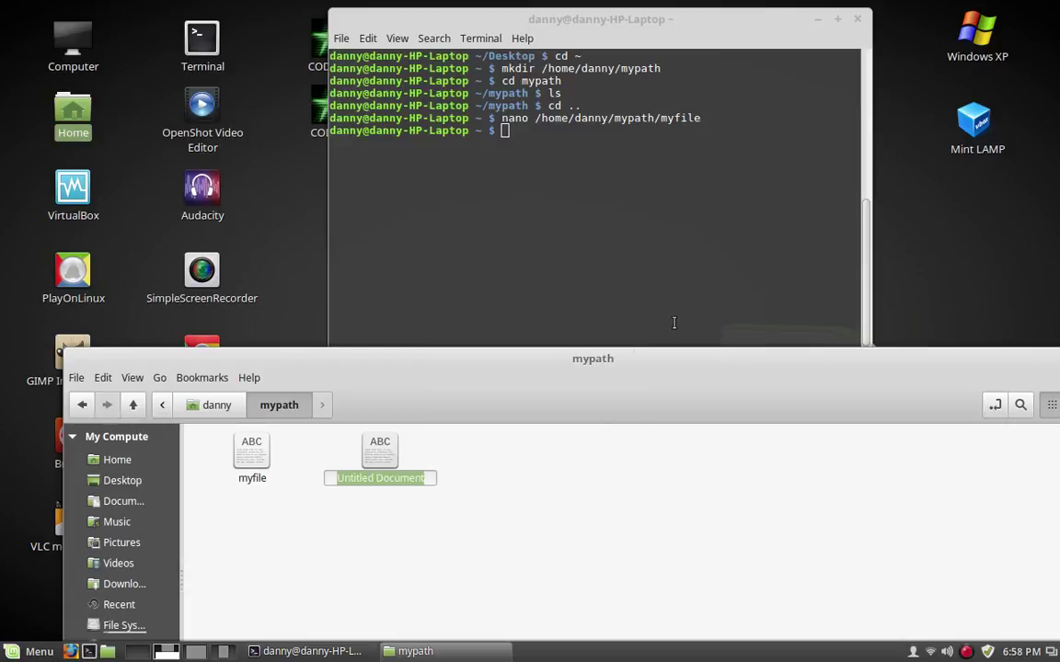
pyautogui.write('mynewfi')
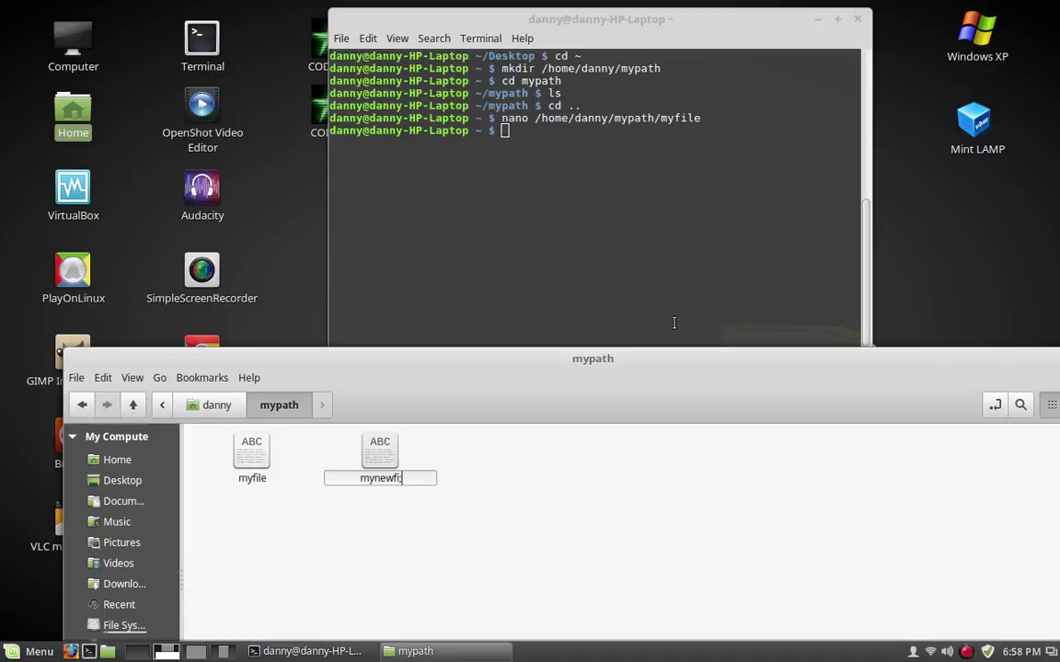
pyautogui.press('BackSpace')
pyautogui.write('le')
pyautogui.press('Return')
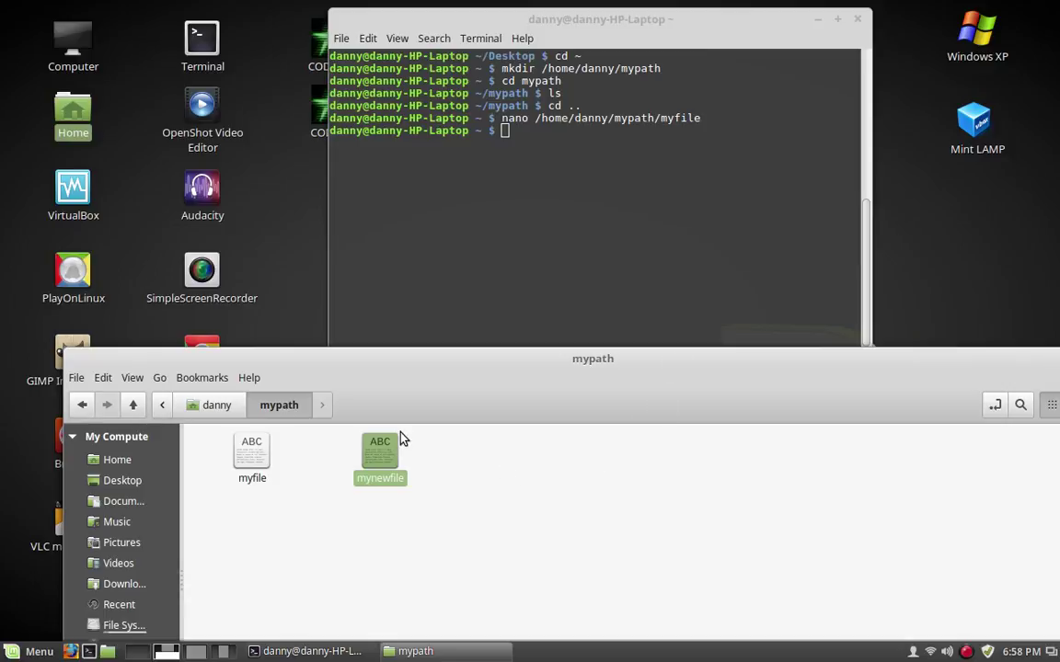
# Permanently delete mynewfile, confirming the deletion, and return to the terminal
pyautogui.rightClick(389, 463)
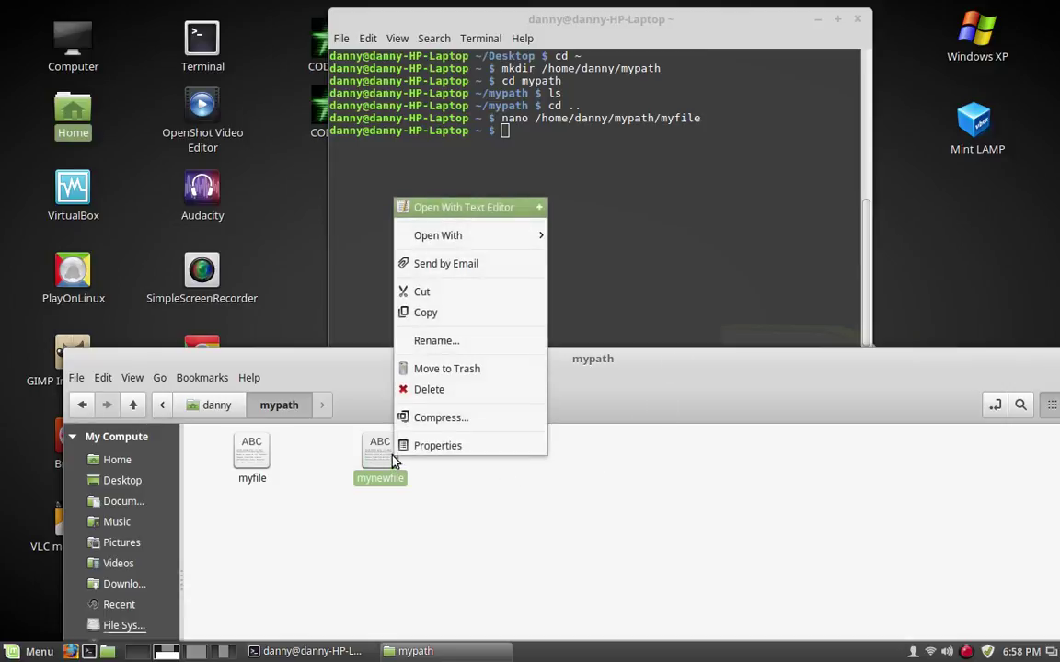
pyautogui.click(430, 390)
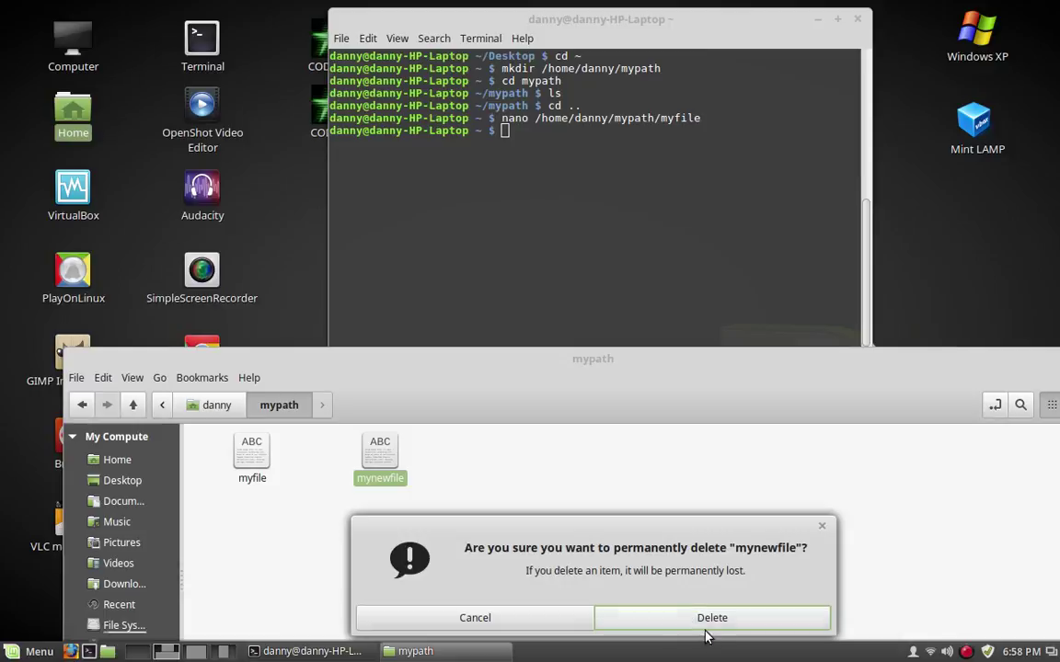
pyautogui.click(671, 625)
pyautogui.click(524, 130)
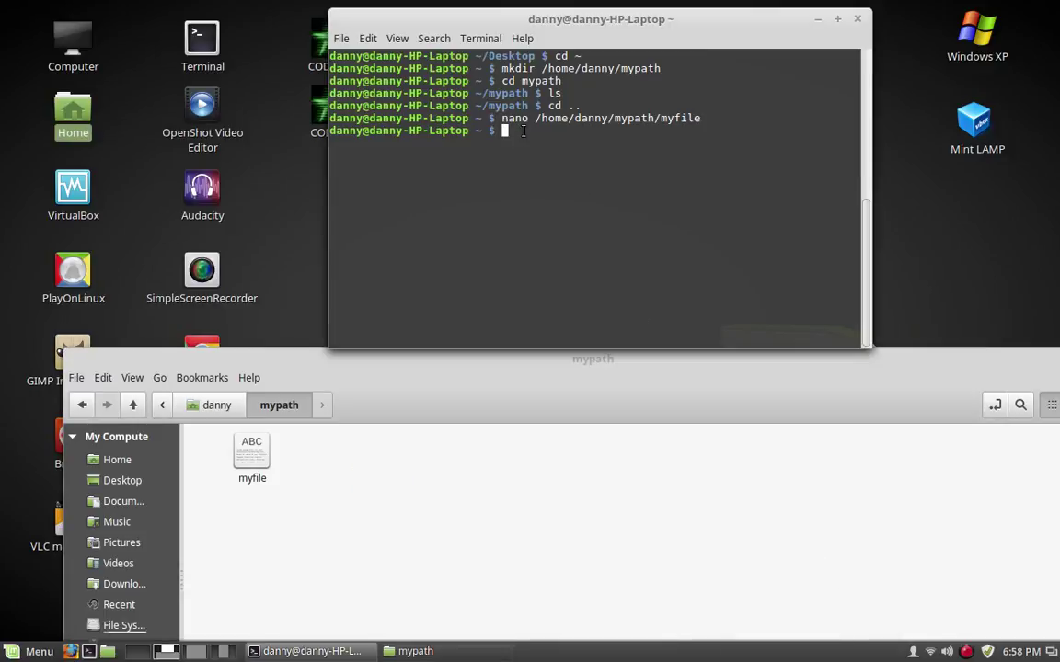
# Go home with cd ~, list it with ls, and type mv /home/danny/mypath/myfile /home/danny
pyautogui.write('cd !')
pyautogui.write('~')
pyautogui.press('Return')
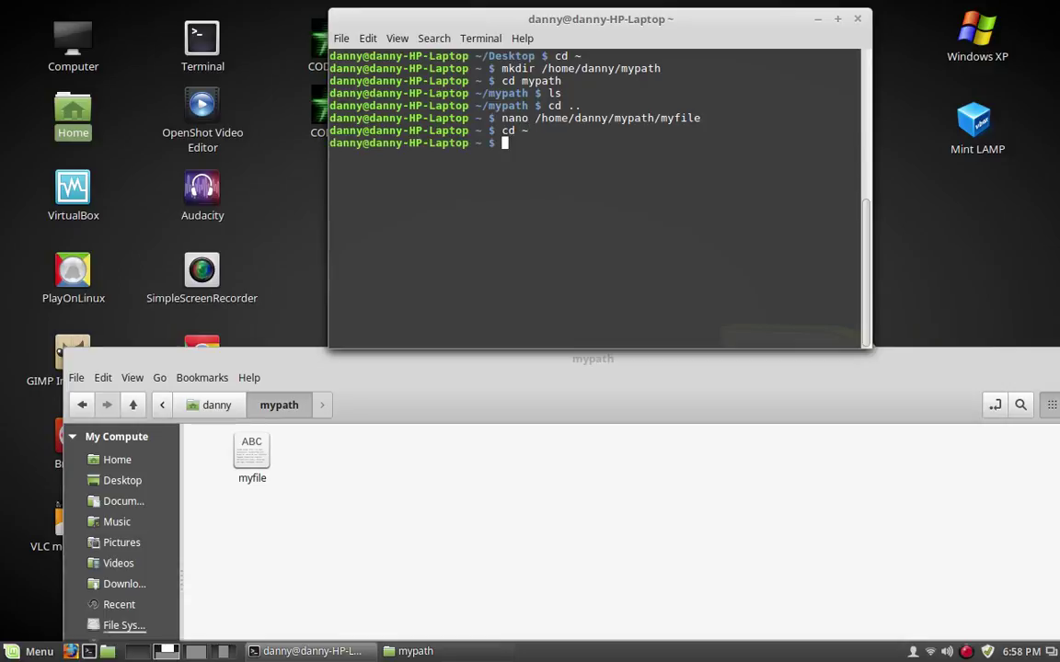
pyautogui.write('ls')
pyautogui.press('Return')
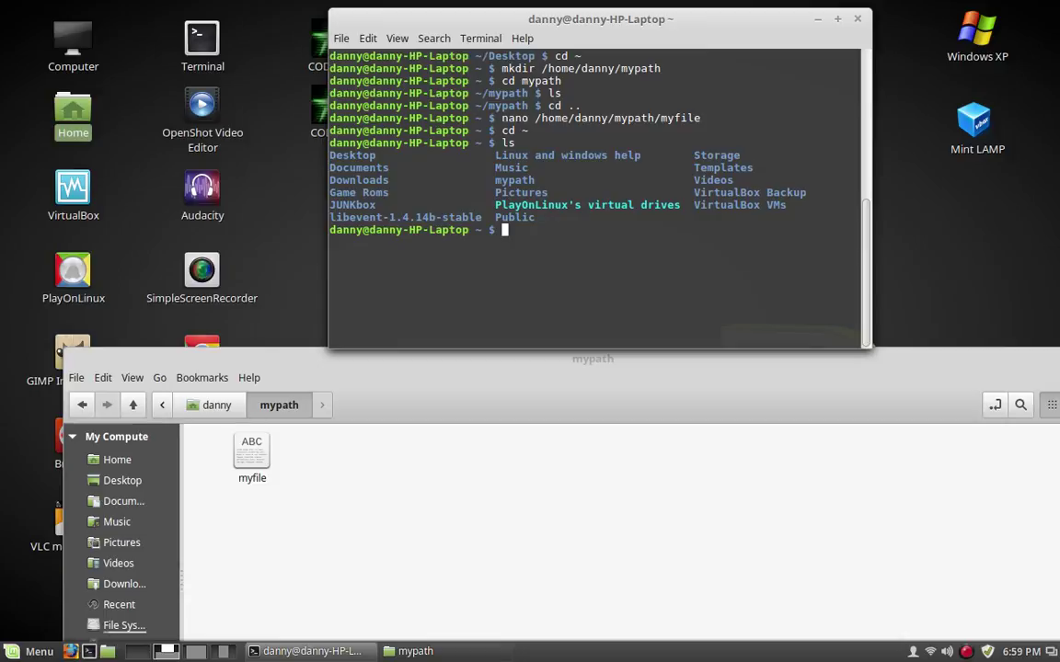
pyautogui.write('mv /home/danny')
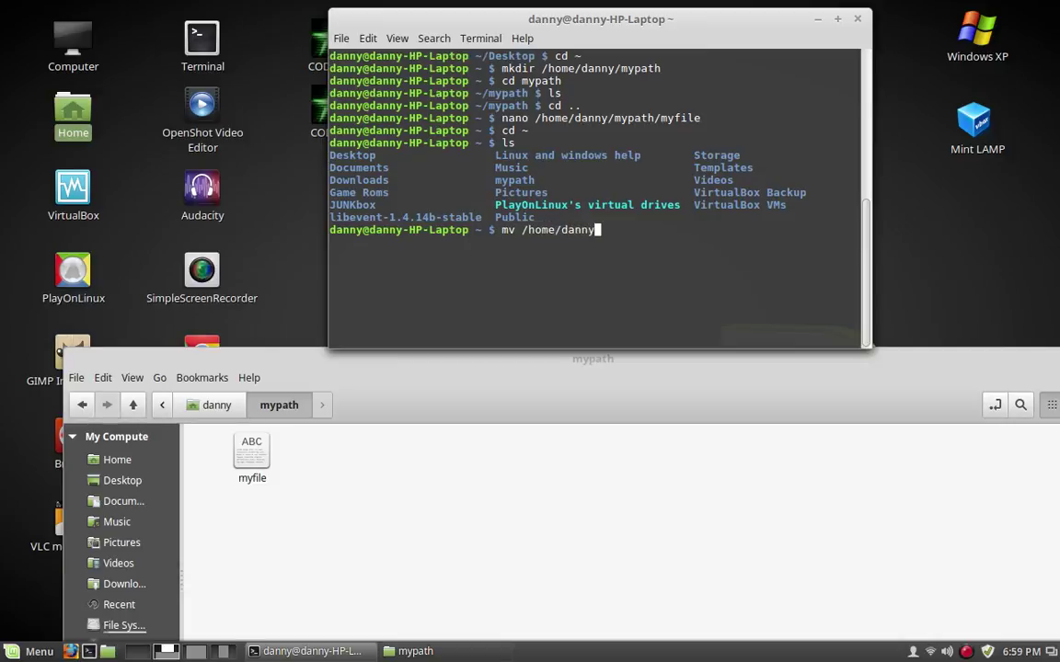
pyautogui.write('/mypath/myfile ')
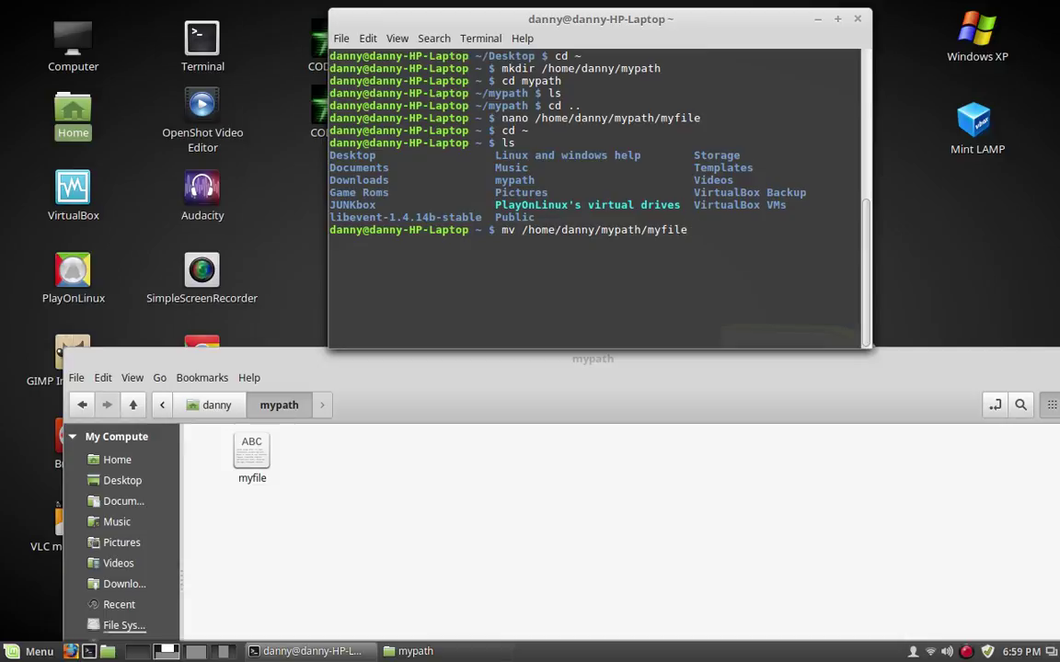
pyautogui.write('/home/danny')
# Open a second Nemo window on Home beside the terminal and run the mv command
pyautogui.click(219, 406)
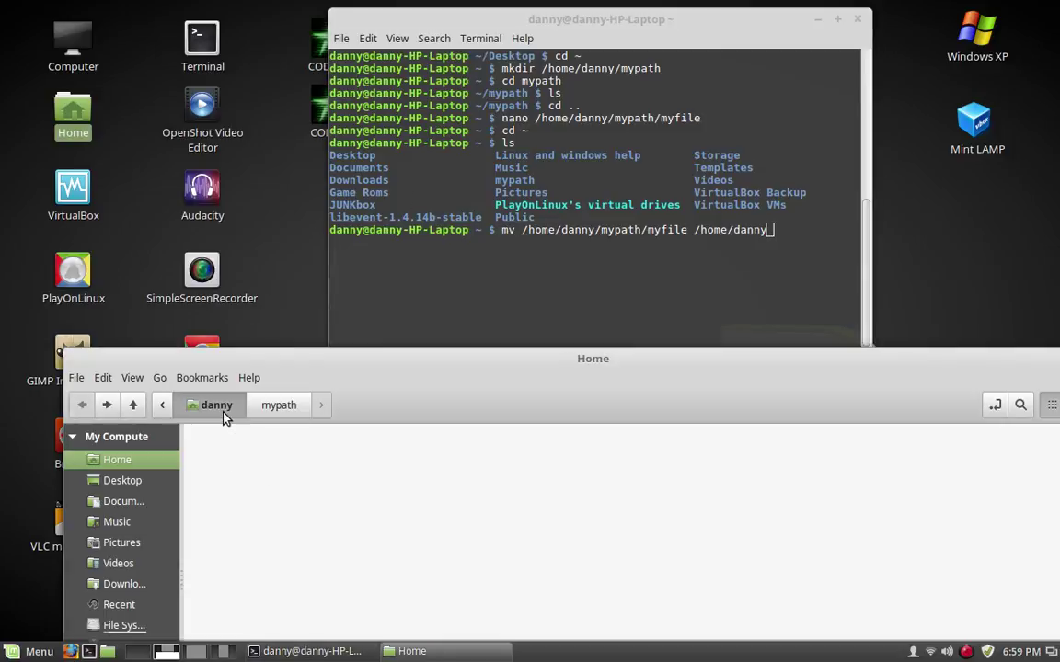
pyautogui.click(279, 407)
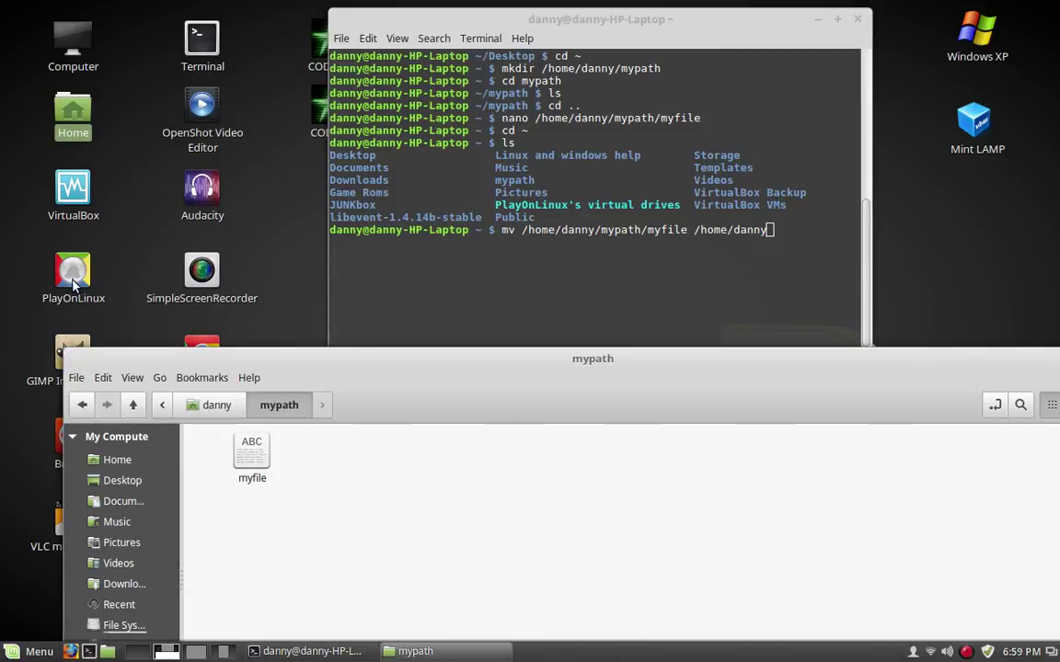
pyautogui.doubleClick(80, 106)
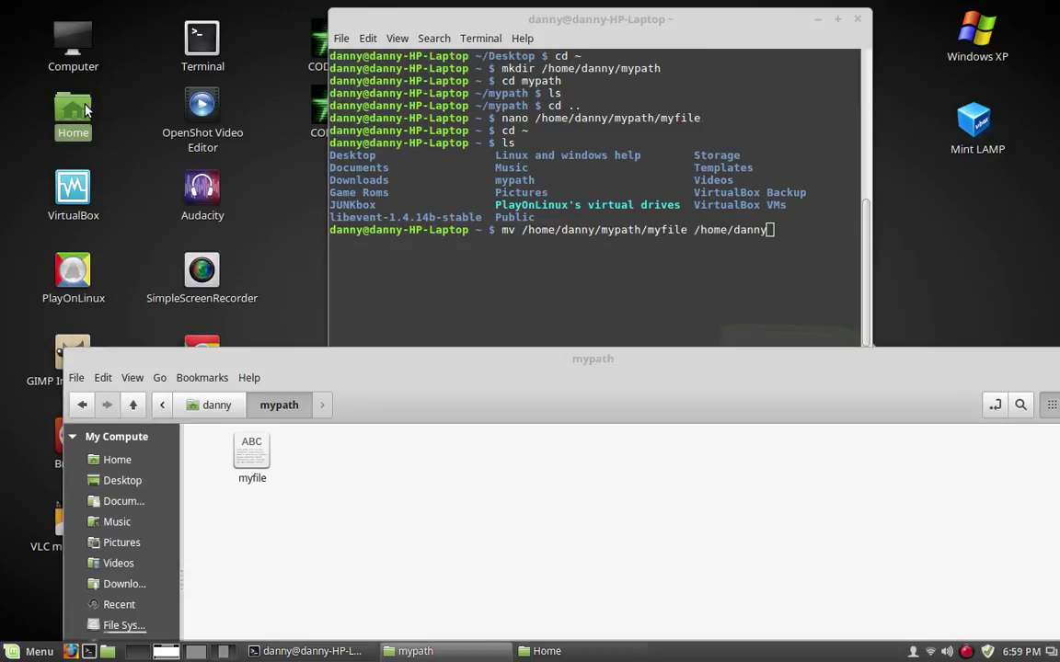
pyautogui.scroll(-5, 1026, 317)
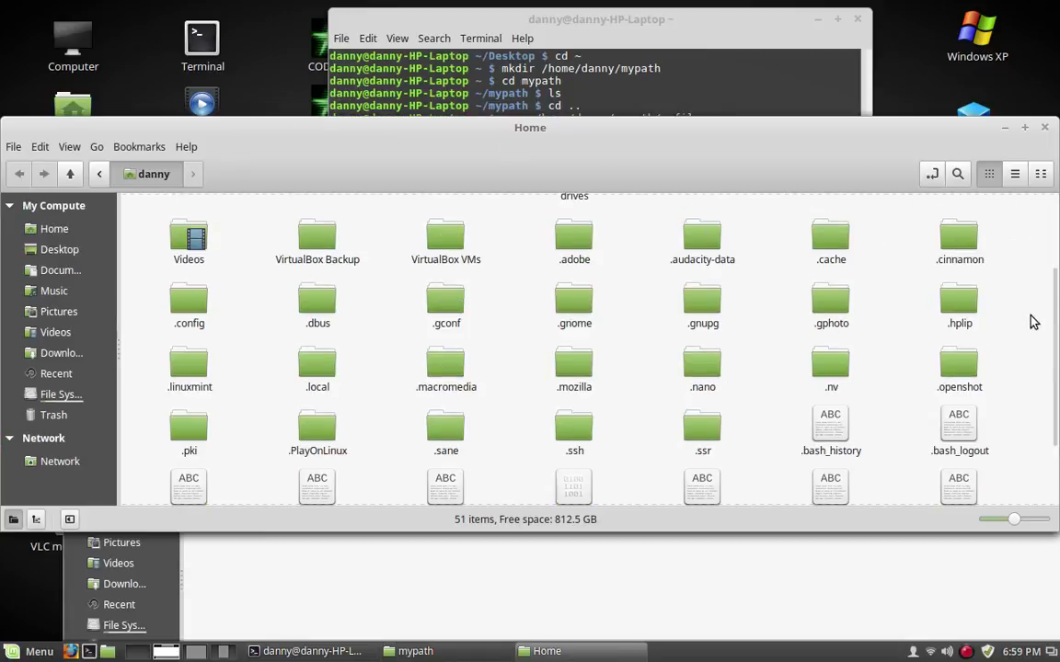
pyautogui.moveTo(646, 133); pyautogui.dragTo(735, 496)
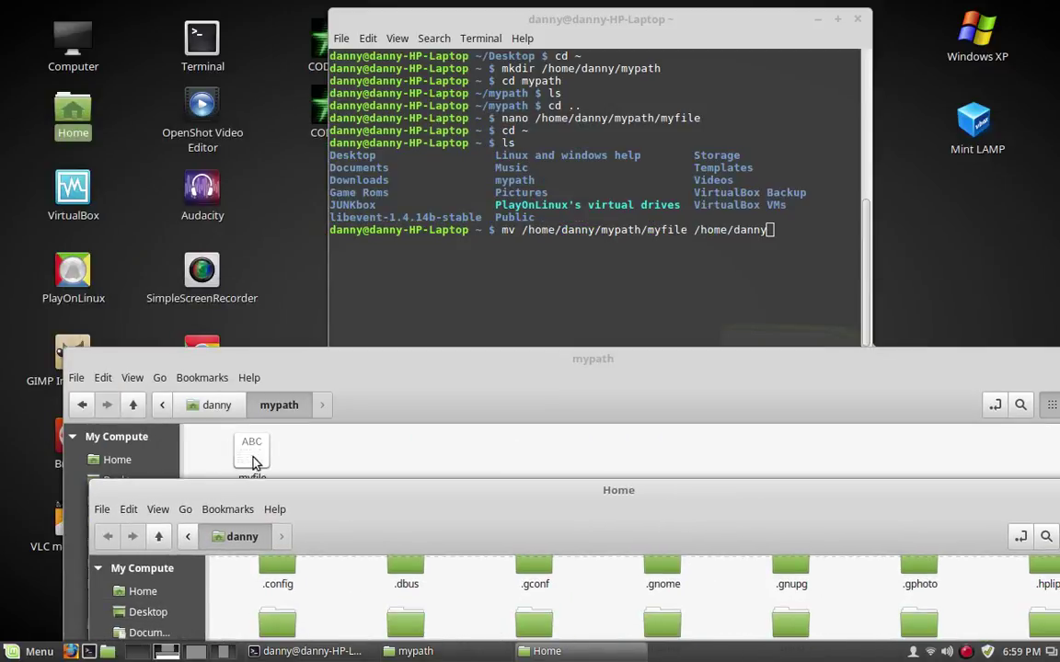
pyautogui.moveTo(538, 496); pyautogui.dragTo(542, 208)
pyautogui.click(651, 33)
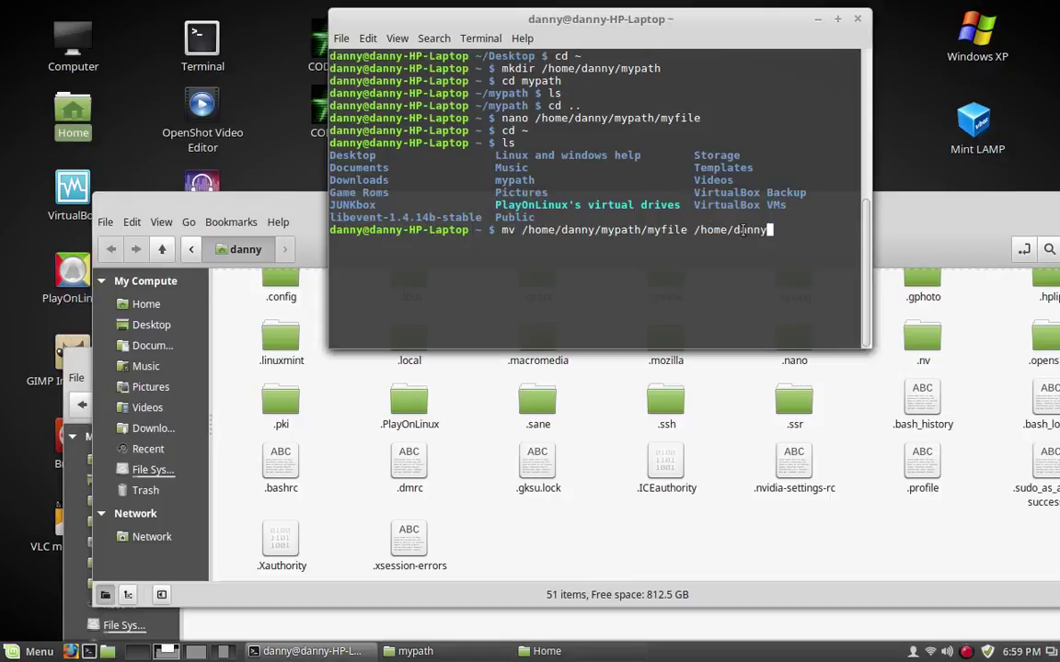
pyautogui.press('Return')
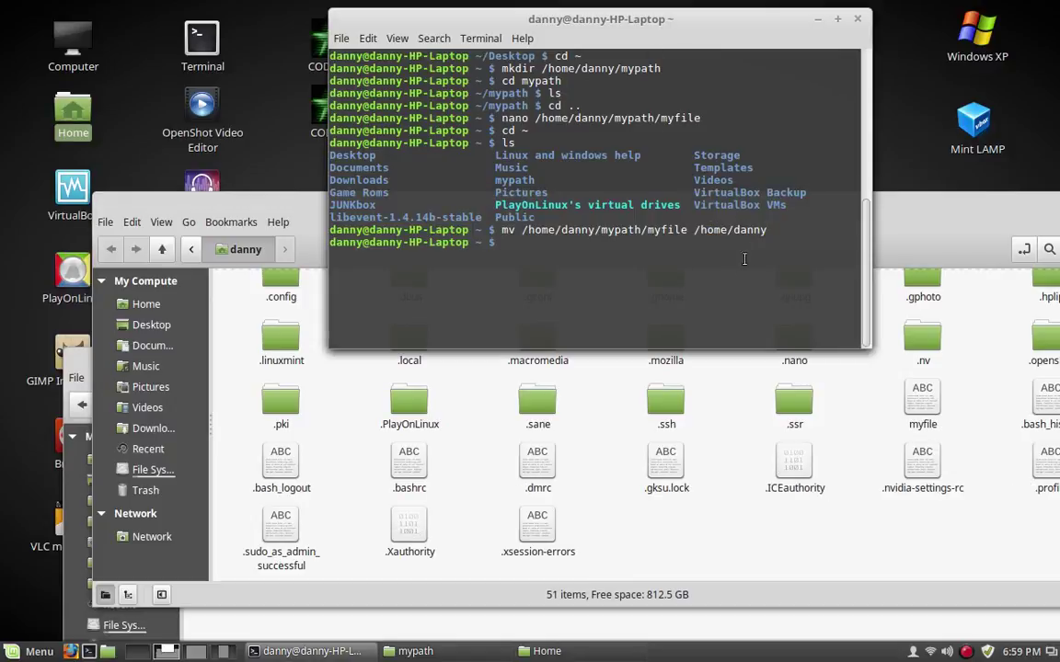
# Open myfile from the Home folder in Text Editor to confirm it contains hello
pyautogui.click(257, 204)
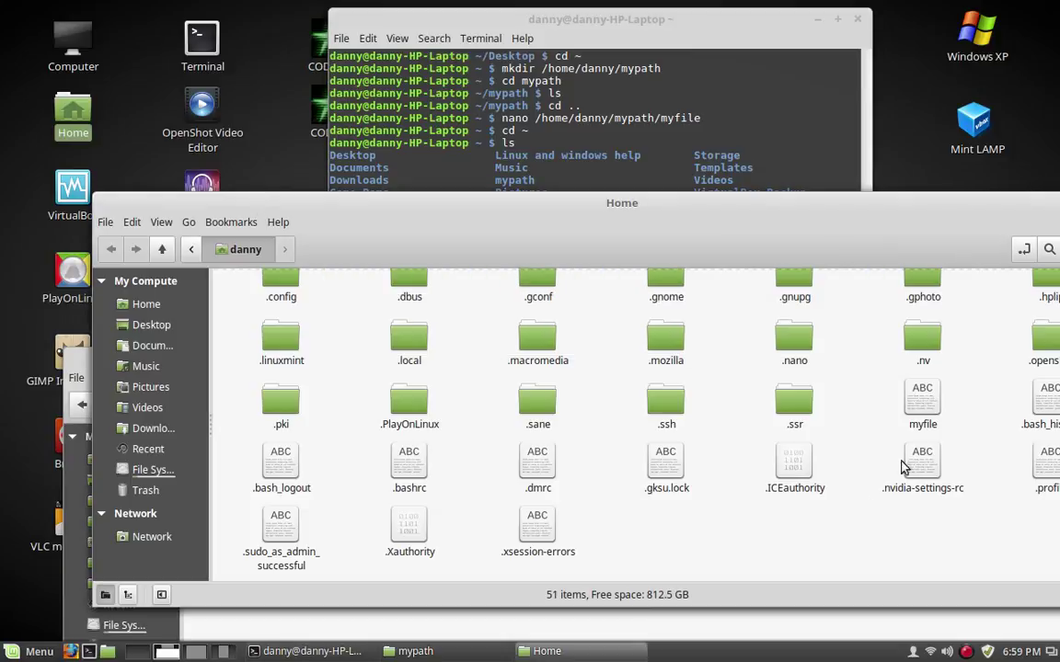
pyautogui.click(923, 405)
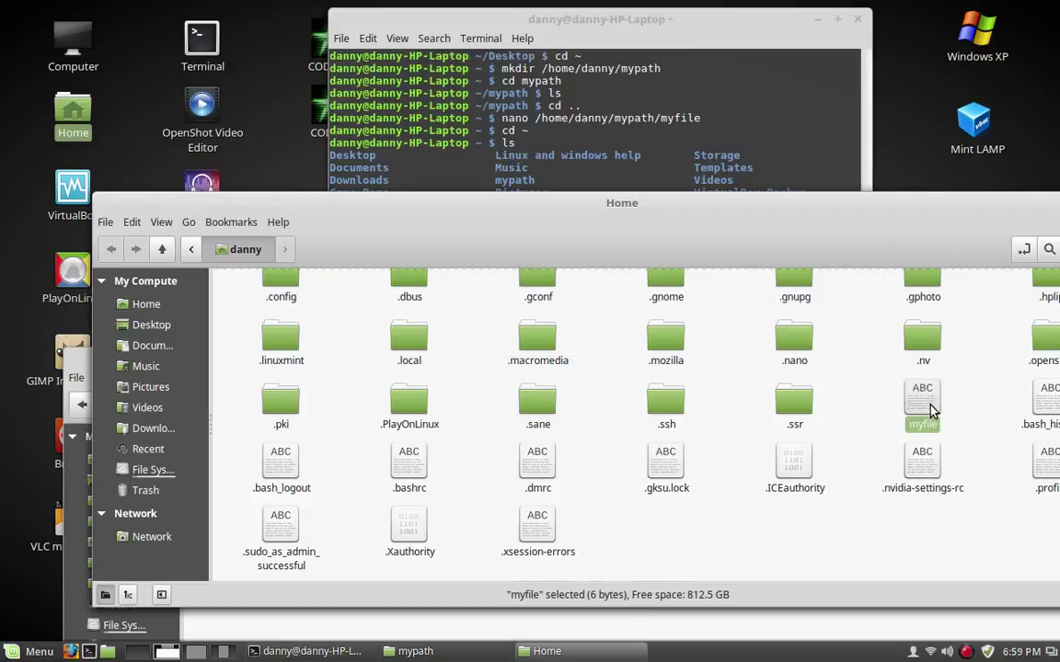
pyautogui.rightClick(927, 409)
pyautogui.click(883, 84)
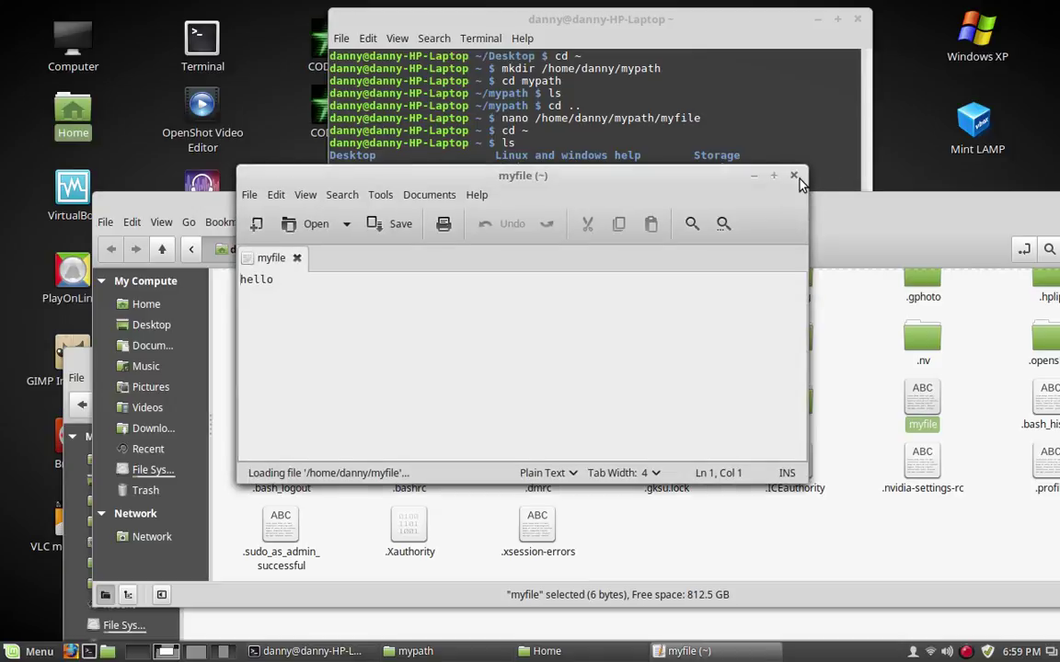
pyautogui.click(794, 176)
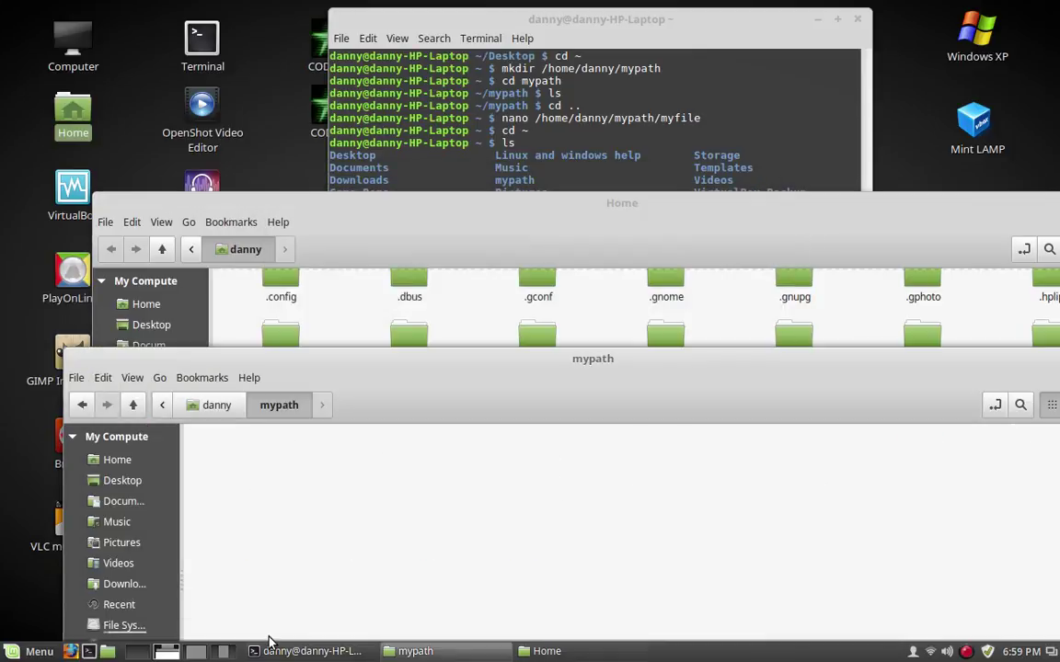
# Close the duplicate Home window and reposition the remaining Home folder window
pyautogui.click(566, 223)
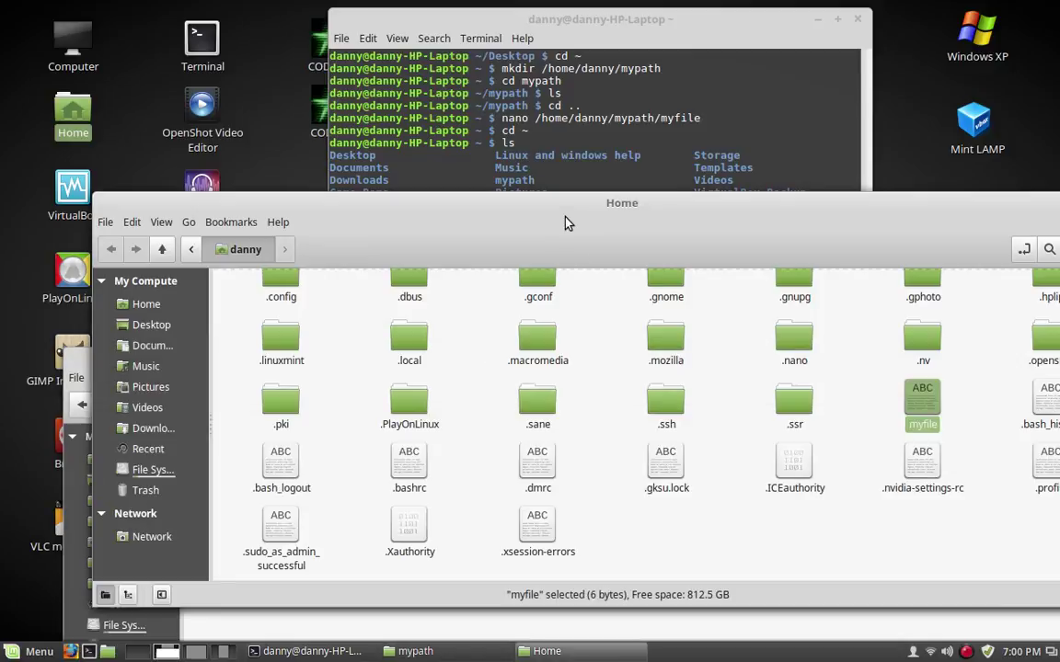
pyautogui.click(315, 631)
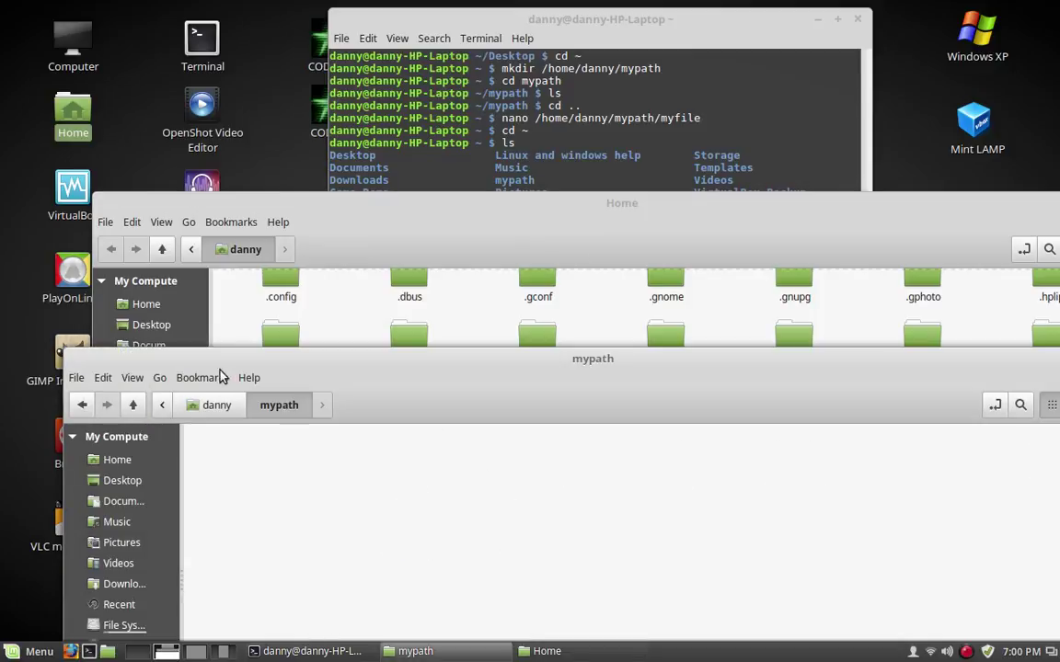
pyautogui.click(216, 405)
pyautogui.moveTo(868, 358); pyautogui.dragTo(802, 419)
pyautogui.click(840, 417)
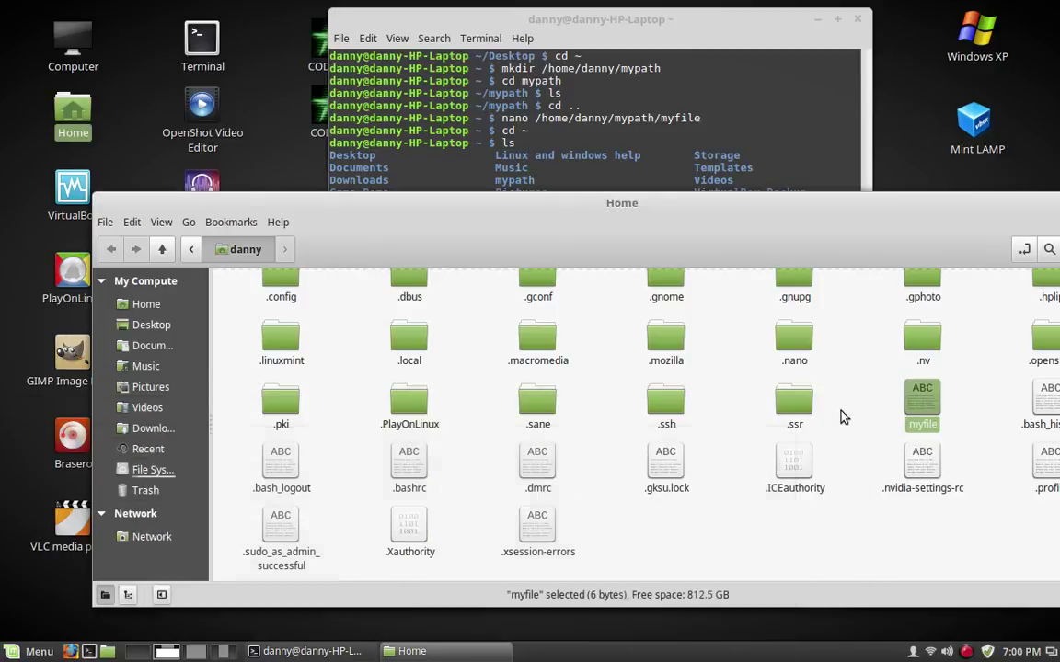
pyautogui.moveTo(734, 213); pyautogui.dragTo(678, 248)
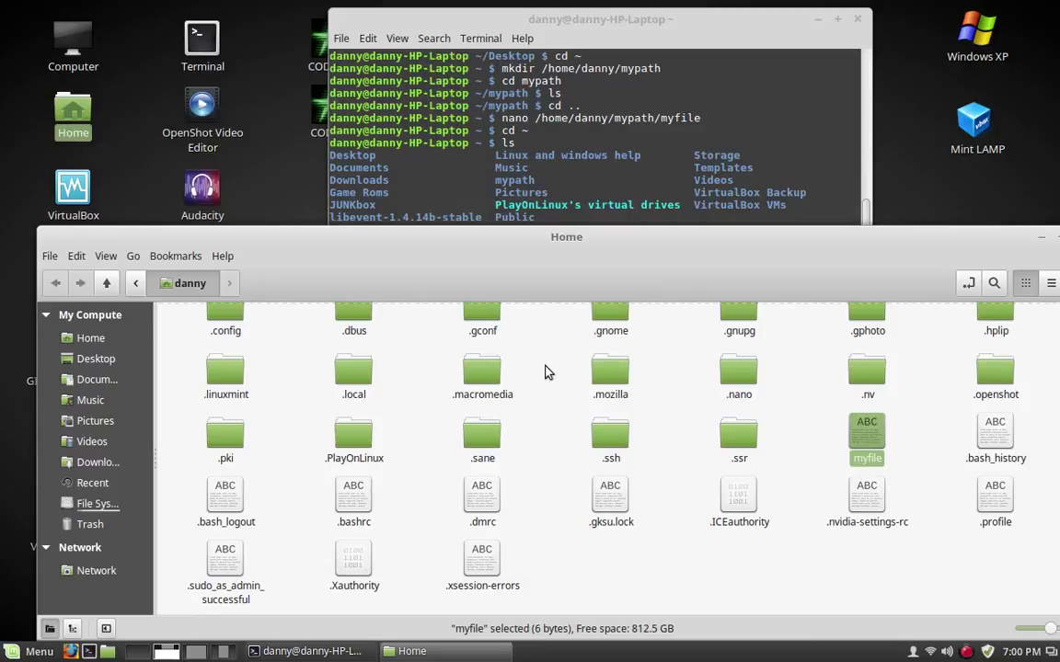
# Drag myfile from Home onto the mypath folder
pyautogui.scroll(3, 559, 450)
pyautogui.scroll(2, 561, 452)
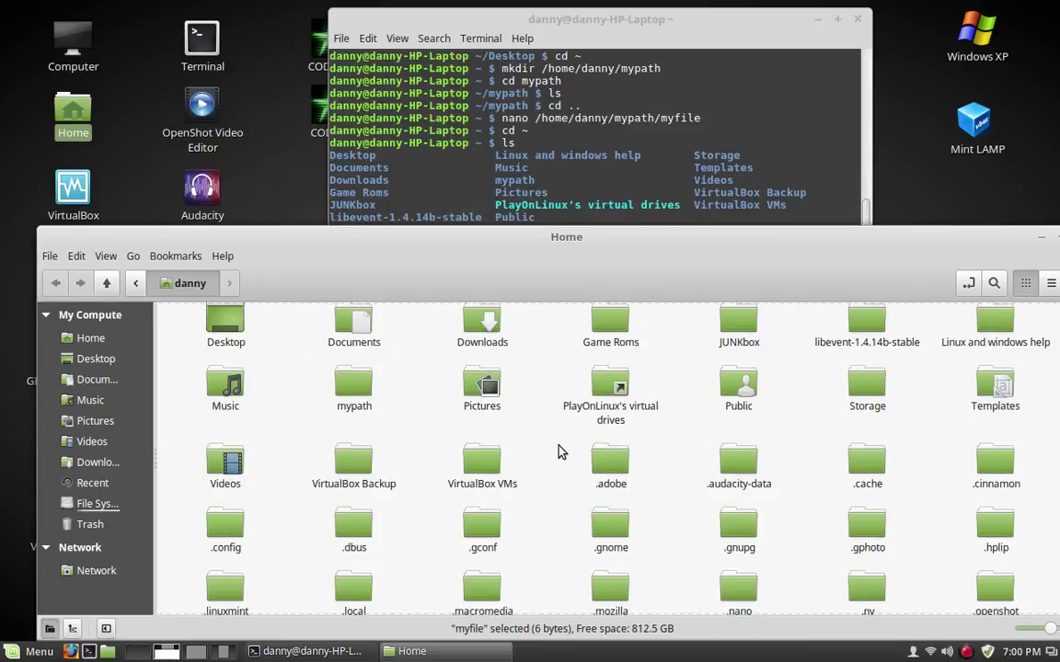
pyautogui.scroll(-1, 560, 451)
pyautogui.scroll(-1, 810, 549)
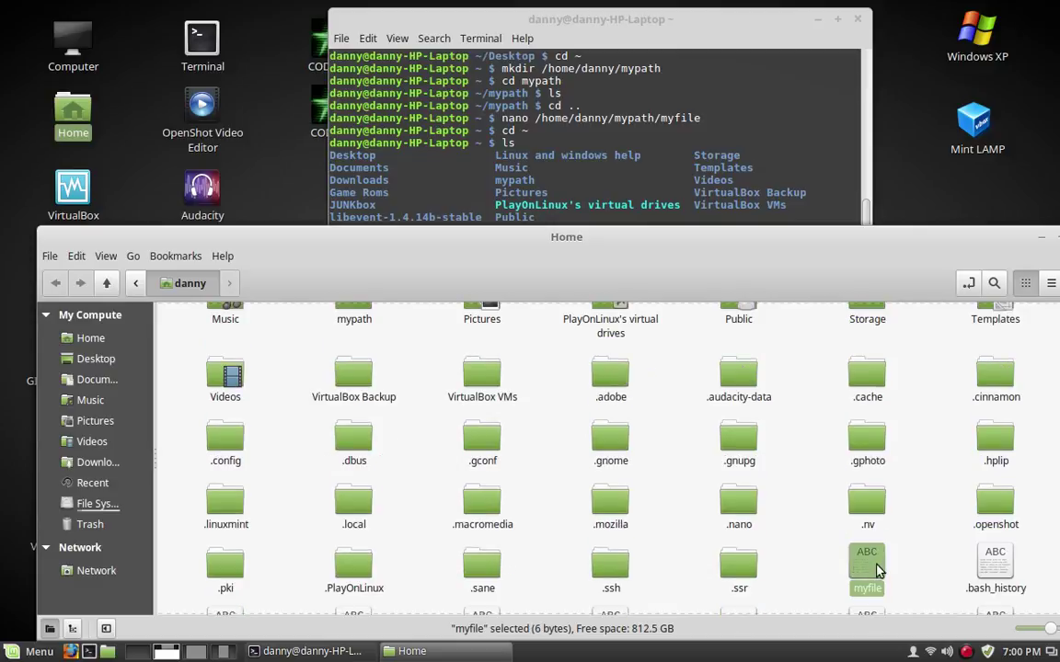
pyautogui.moveTo(874, 563); pyautogui.dragTo(369, 372)
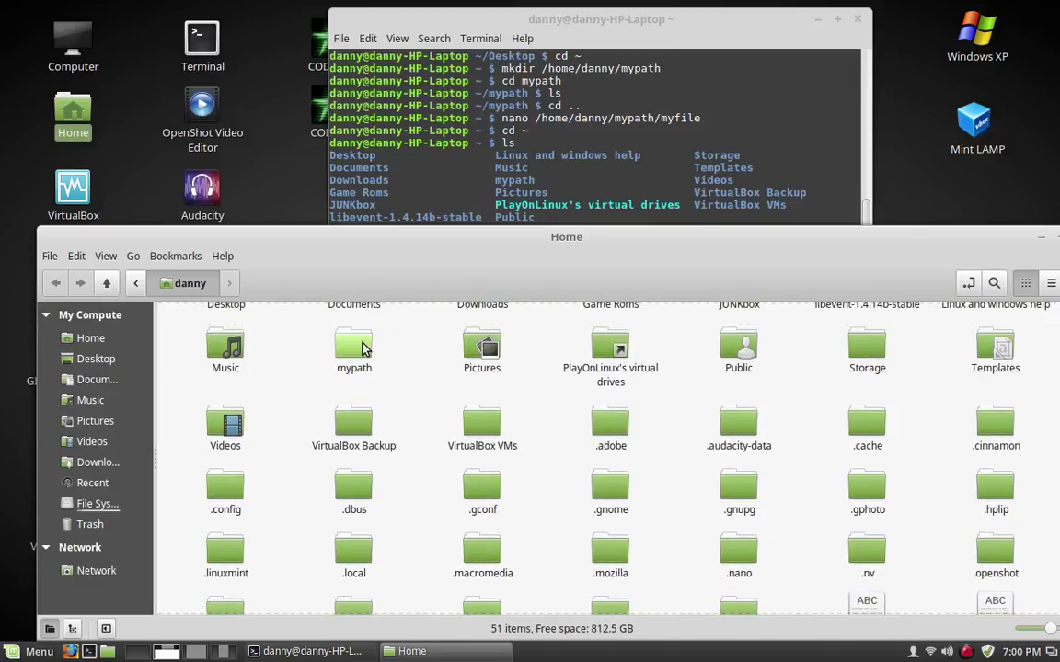
# Open mypath and drag myfile back to Home, leaving mypath with 0 items
pyautogui.doubleClick(361, 348)
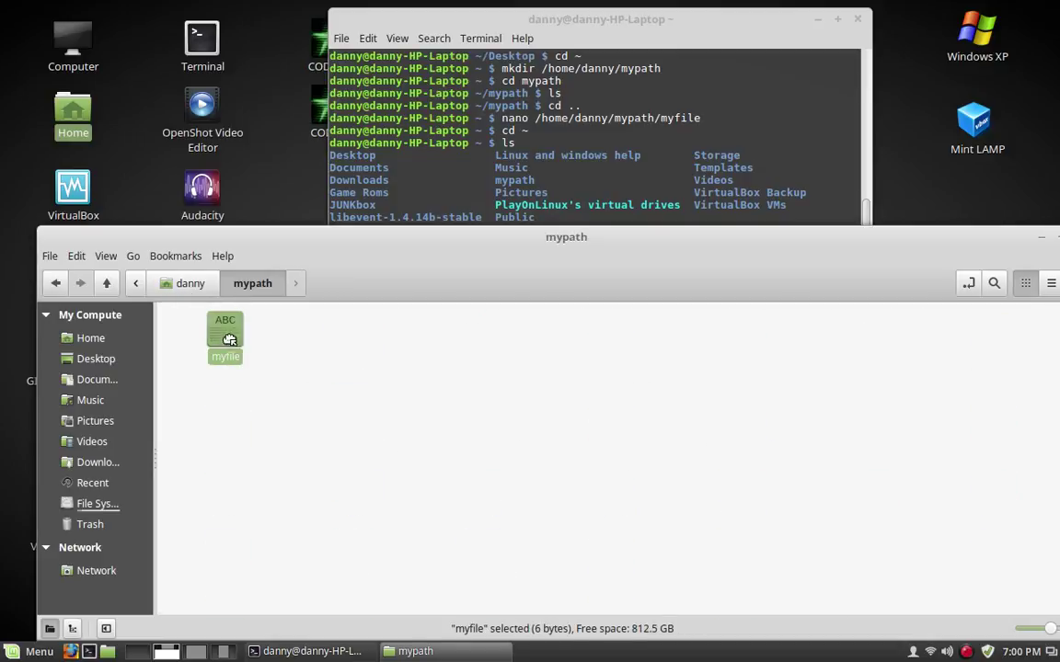
pyautogui.moveTo(229, 339); pyautogui.dragTo(190, 296)
pyautogui.click(190, 294)
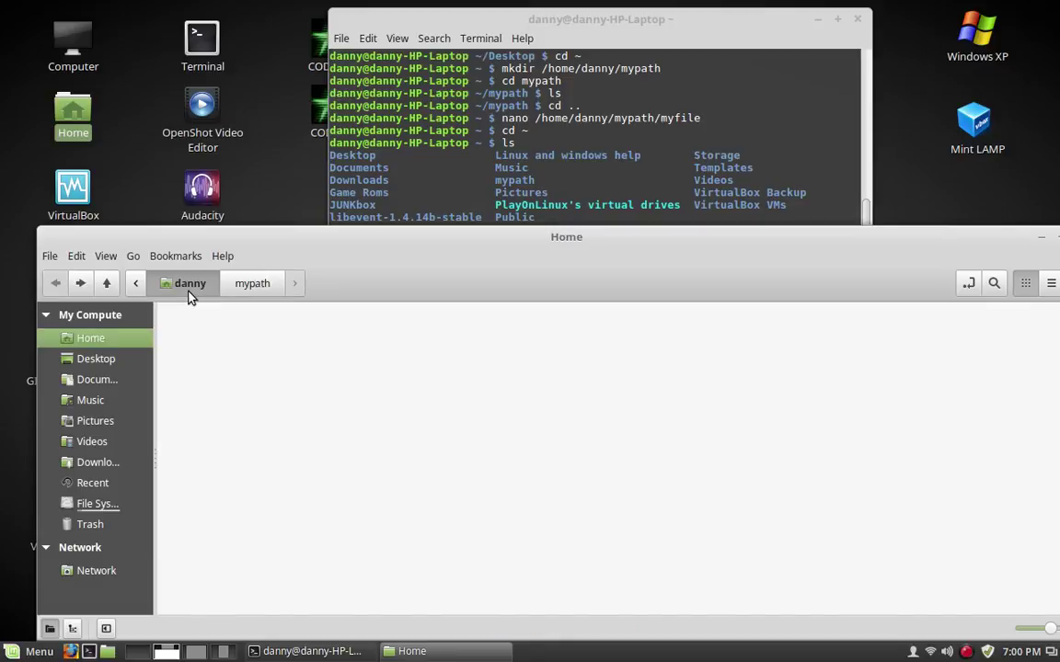
pyautogui.scroll(-1, 717, 464)
pyautogui.scroll(-3, 718, 464)
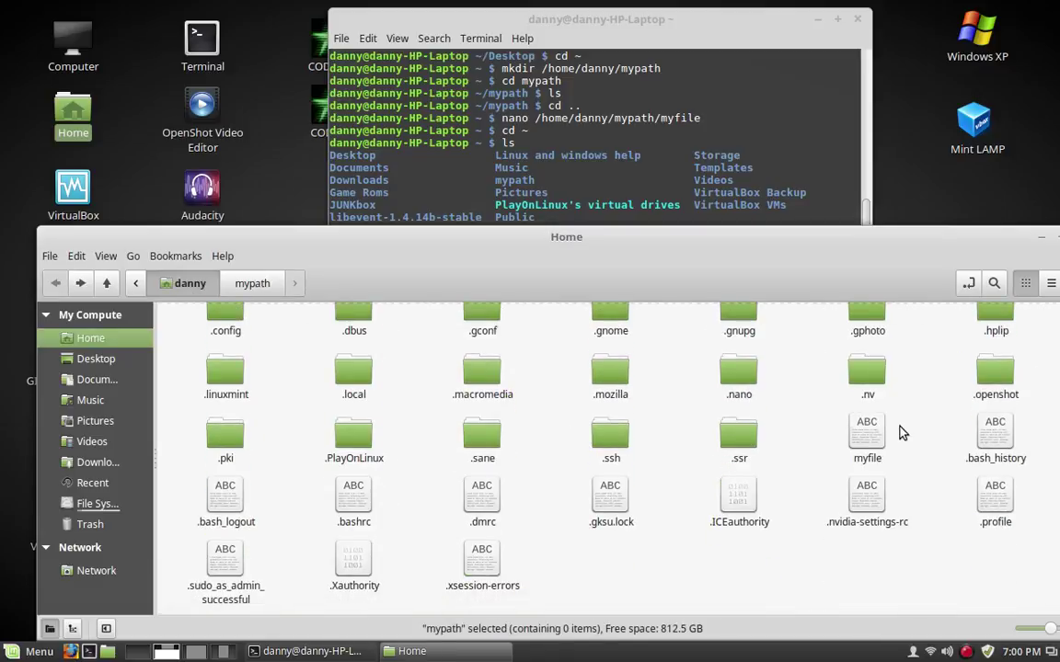
pyautogui.scroll(2, 787, 461)
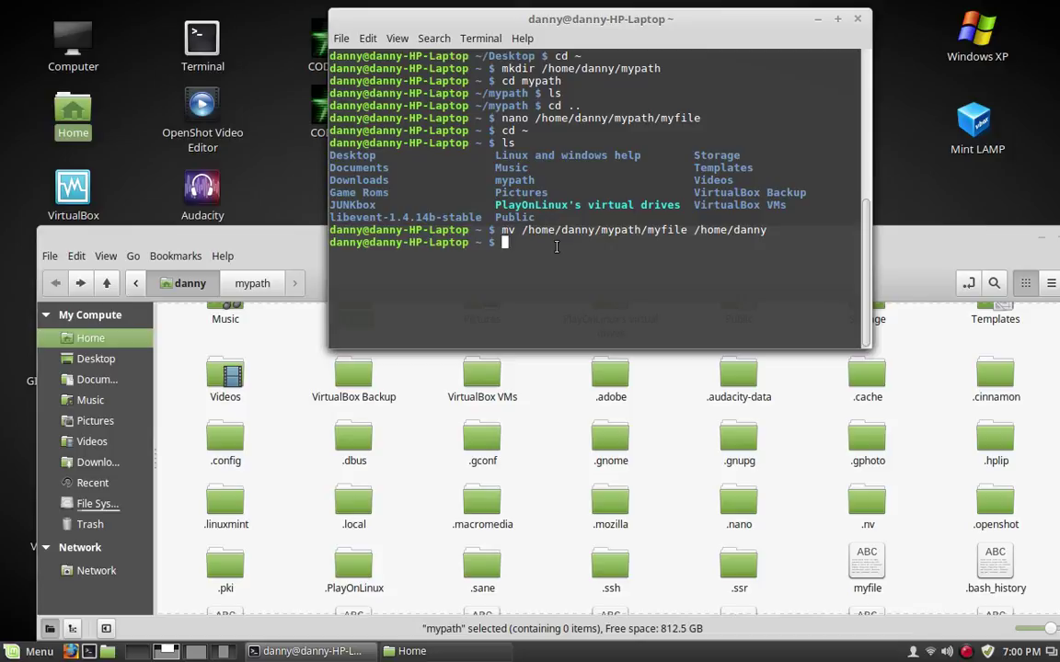
# Try rm /home/danny/mypath, which refuses because mypath is a directory
pyautogui.write('rm /home/danny/mypath')
pyautogui.click(670, 494)
pyautogui.scroll(2, 574, 429)
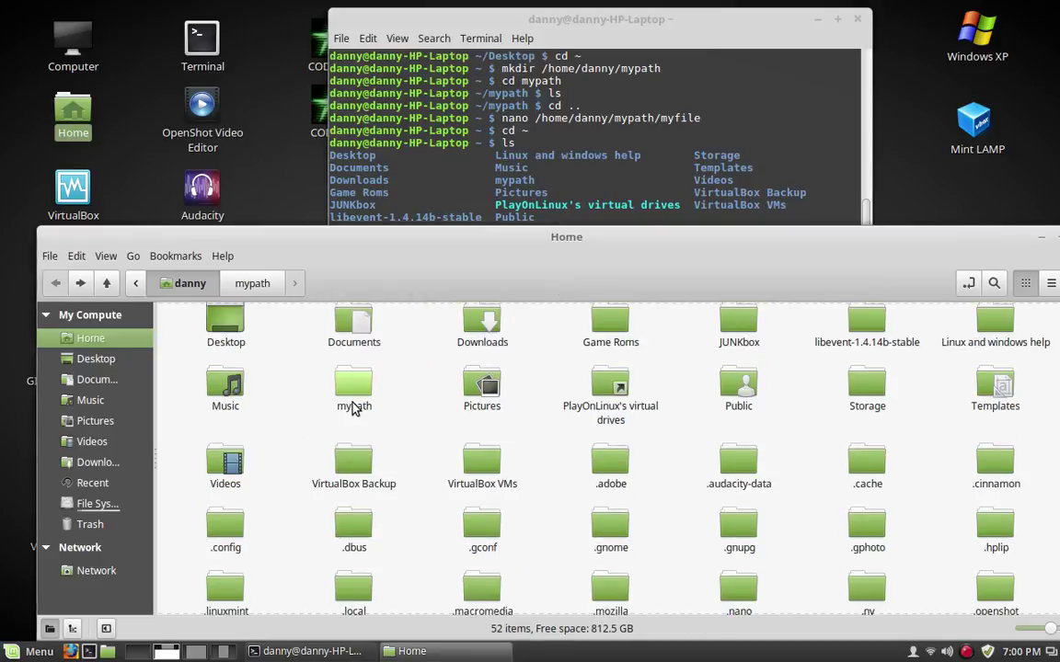
pyautogui.click(602, 220)
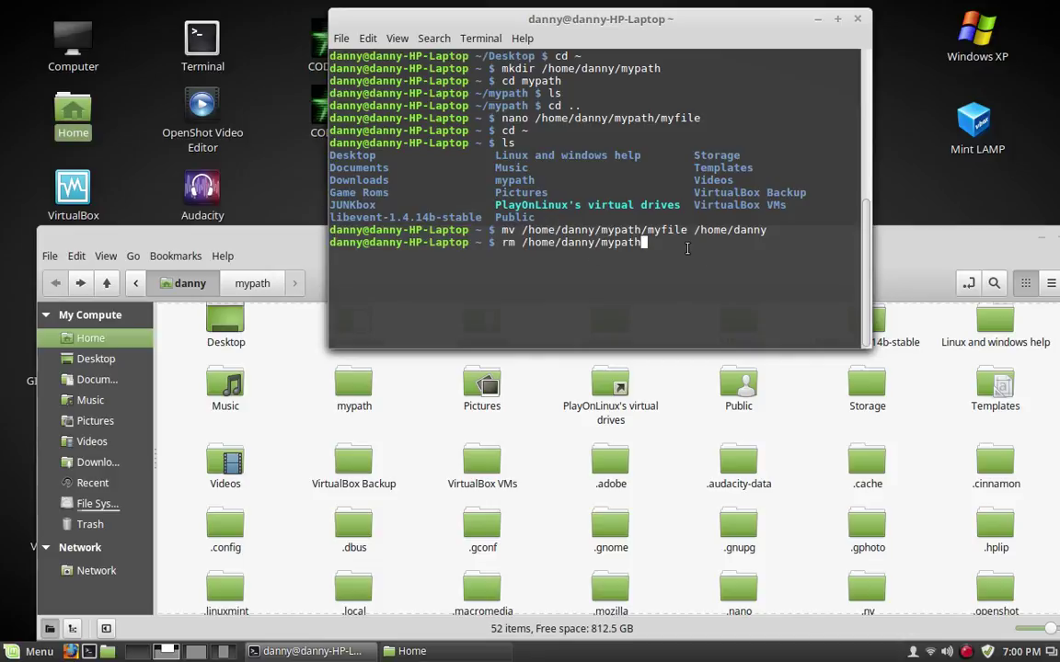
pyautogui.press('Return')
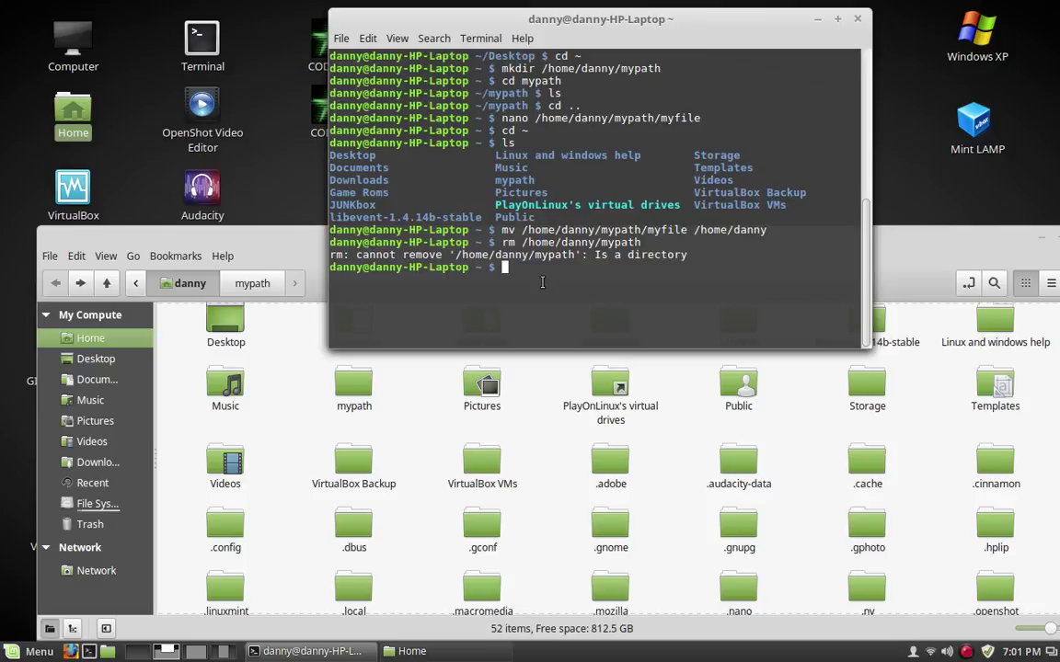
# Run rmdir /home/danny/mypath and confirm in Nemo that the folder is gone
pyautogui.write('rm')
pyautogui.write('dir')
pyautogui.write('/home/danny/mypath')
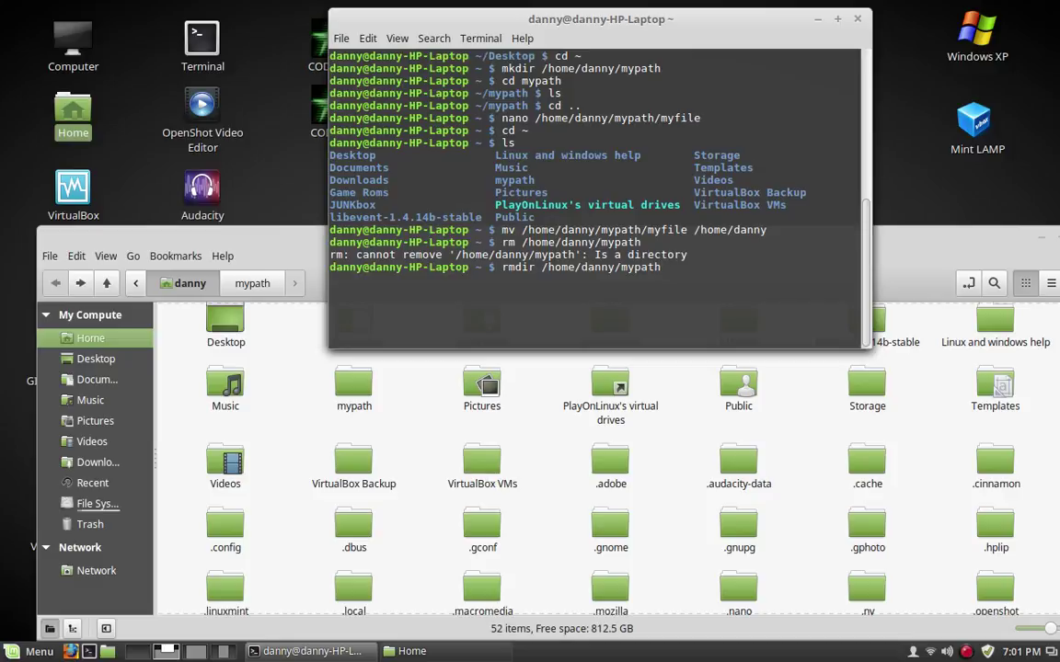
pyautogui.press('Return')
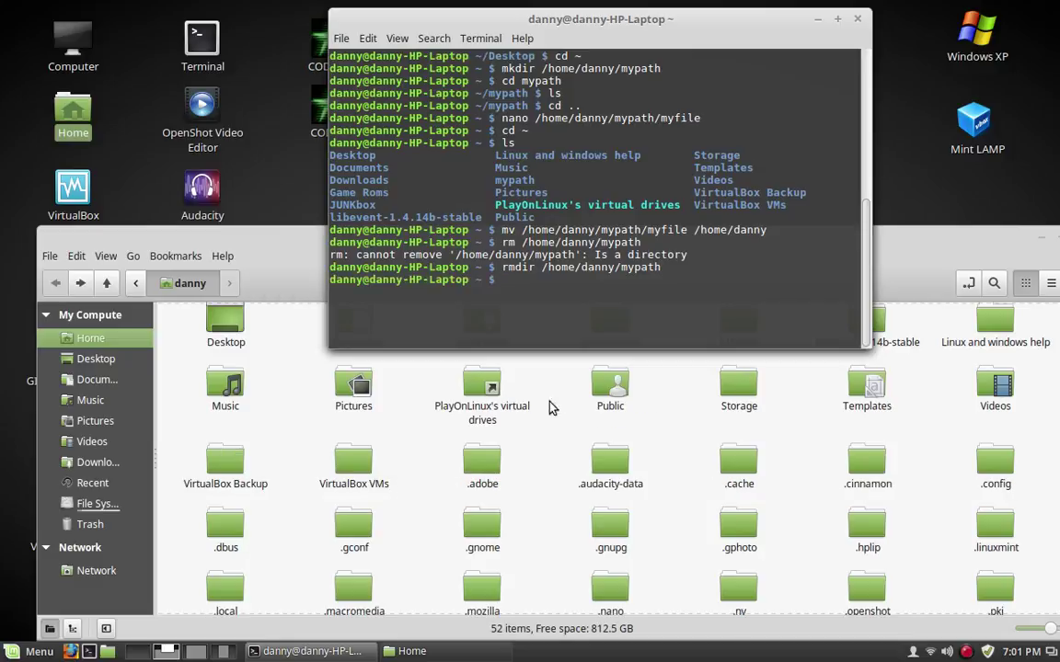
pyautogui.click(555, 482)
pyautogui.scroll(-5, 555, 480)
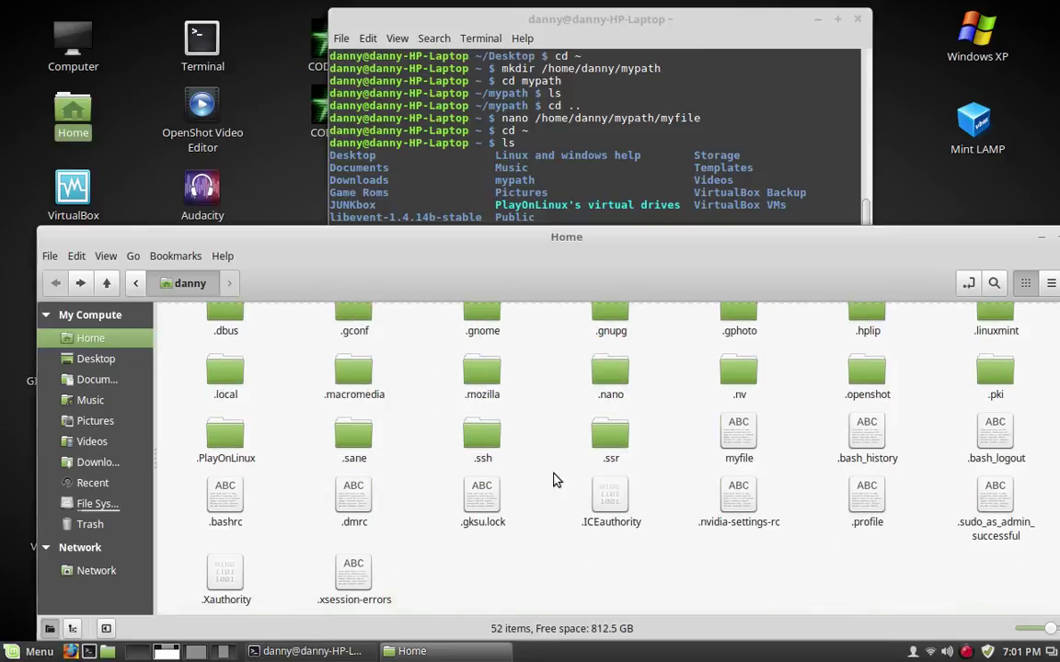
# List the home directory contents with ls
pyautogui.click(625, 66)
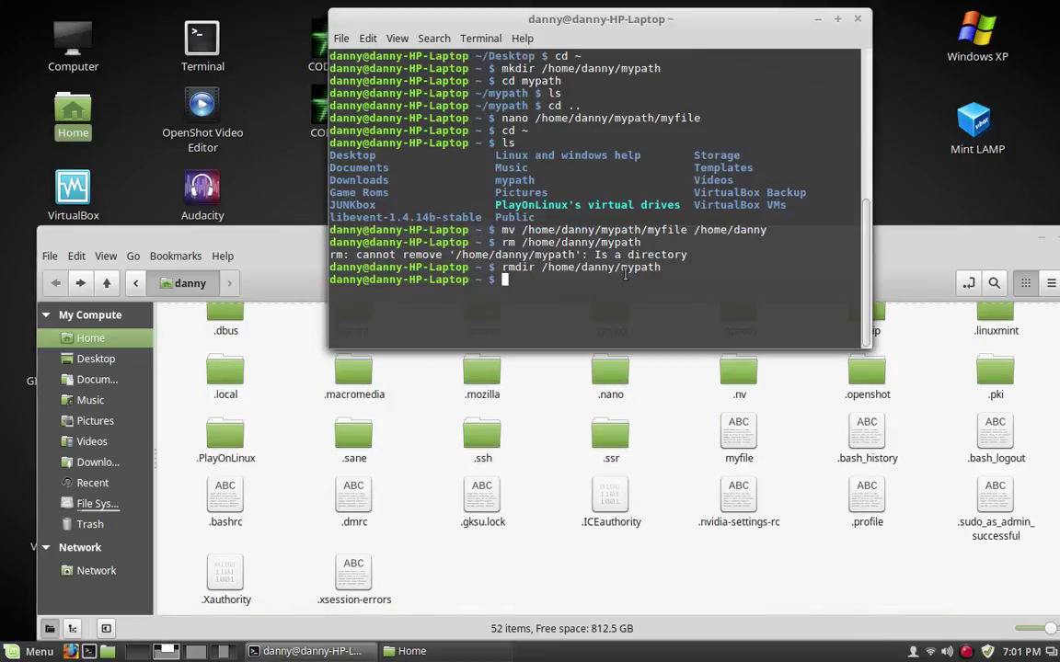
pyautogui.write('rm ')
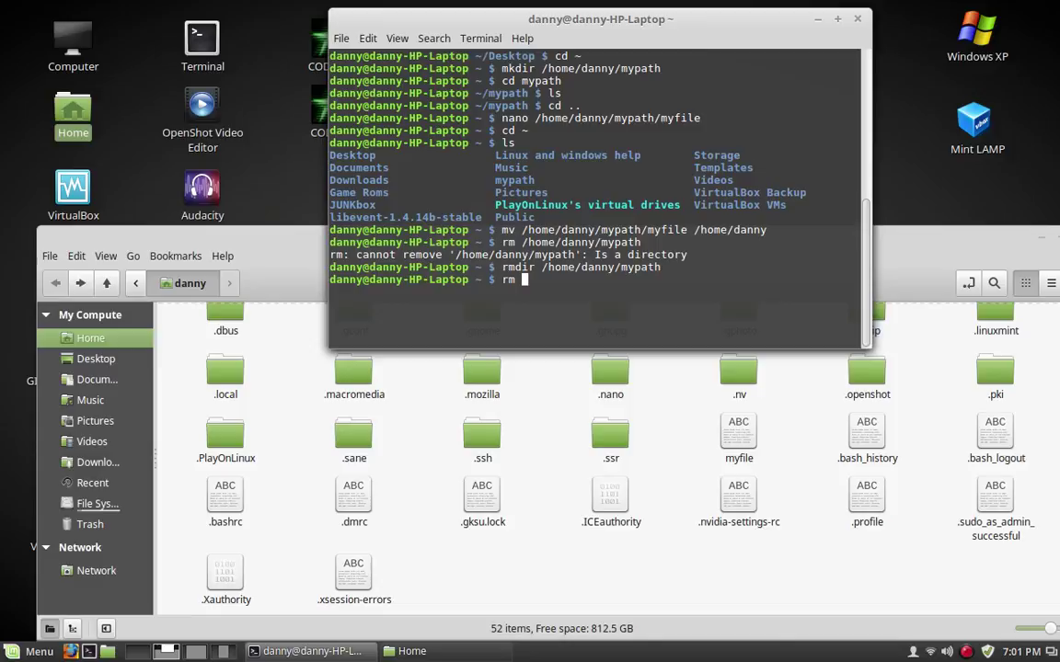
pyautogui.write('/home/')
pyautogui.press('BackSpace')
pyautogui.press('BackSpace')
pyautogui.press('BackSpace')
pyautogui.press('BackSpace')
pyautogui.press('BackSpace')
pyautogui.press('BackSpace')
pyautogui.press('BackSpace')
pyautogui.press('BackSpace')
pyautogui.press('BackSpace')
pyautogui.write('r')
pyautogui.write('ls')
pyautogui.press('Return')
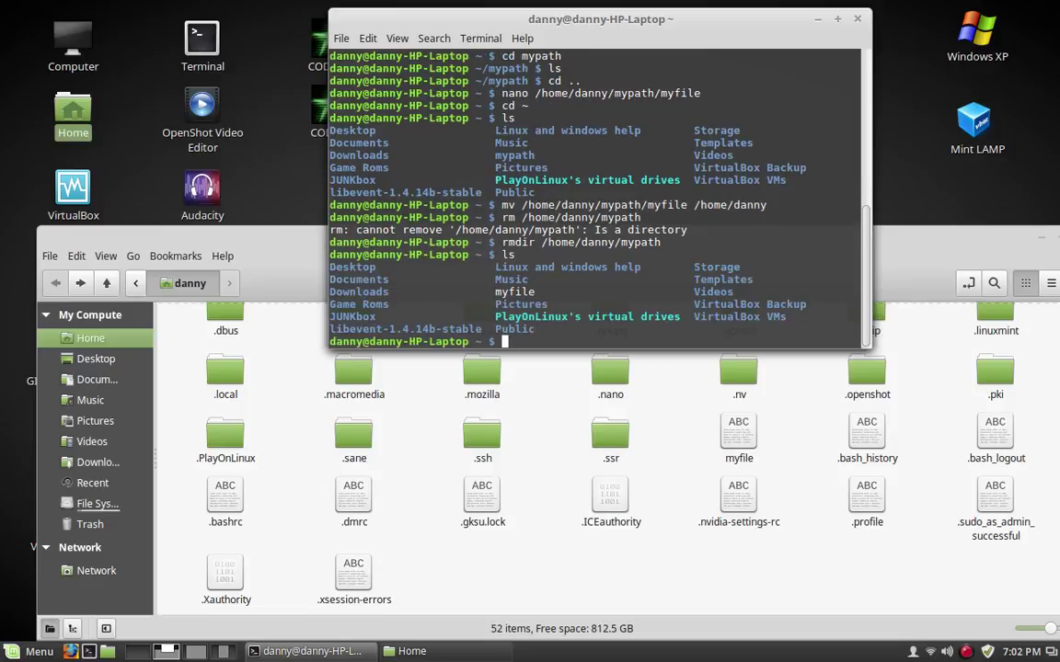
# Delete myfile with rm myfile, then clear the terminal screen
pyautogui.write('rm myfile')
pyautogui.press('Return')
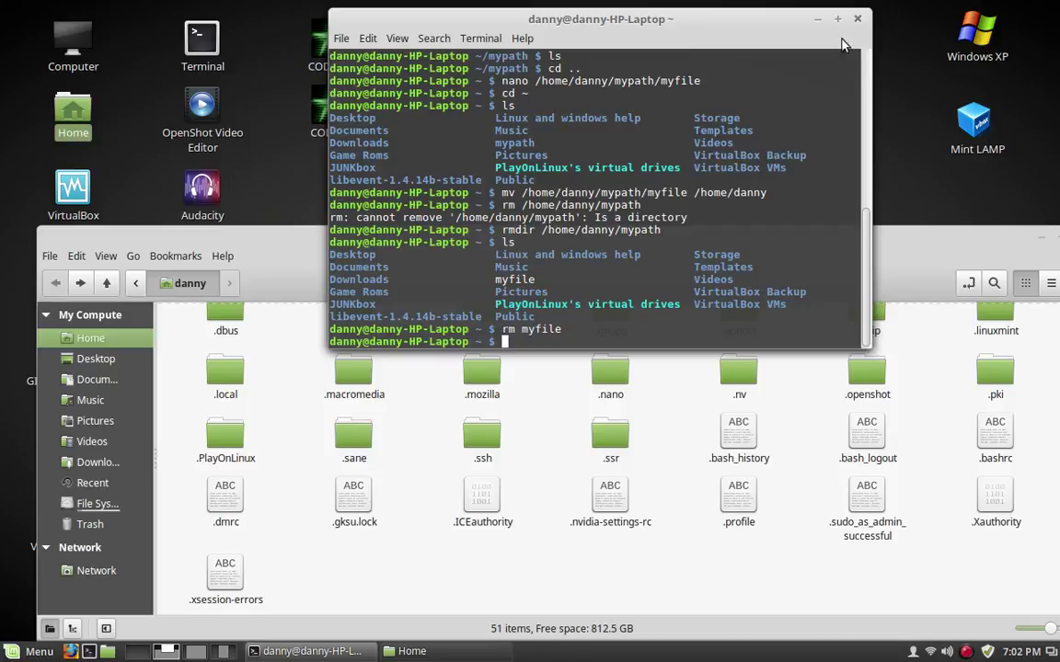
pyautogui.write('clear')
pyautogui.press('Return')
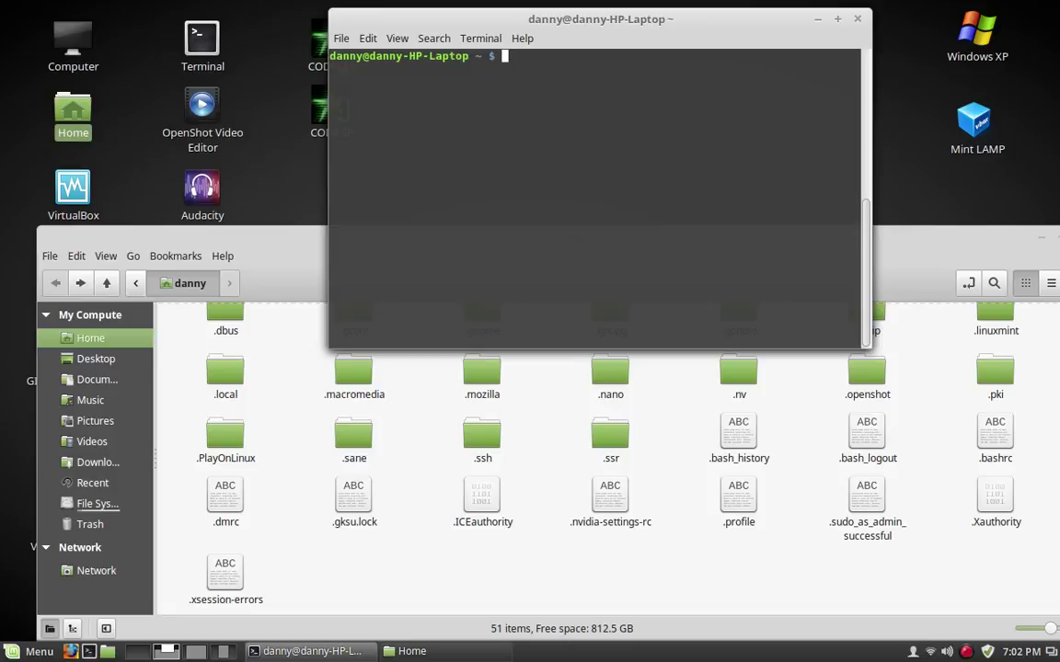
# Change to /etc/apt and become root with sudo -i
pyautogui.write('cd /etc/apt; sudo ')
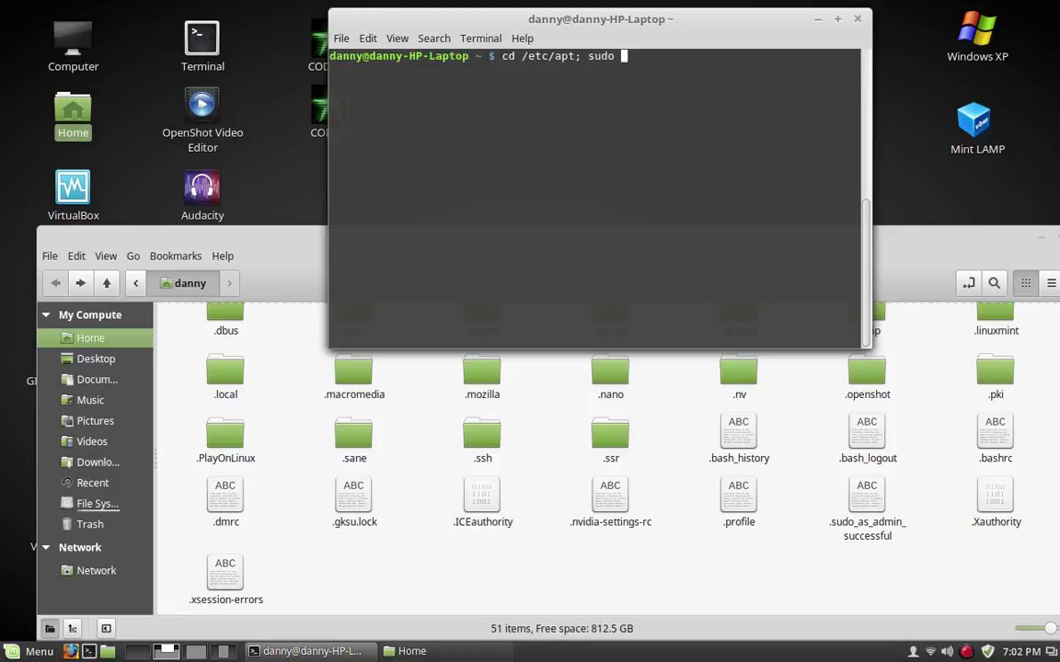
pyautogui.write('-i')
pyautogui.press('Return')
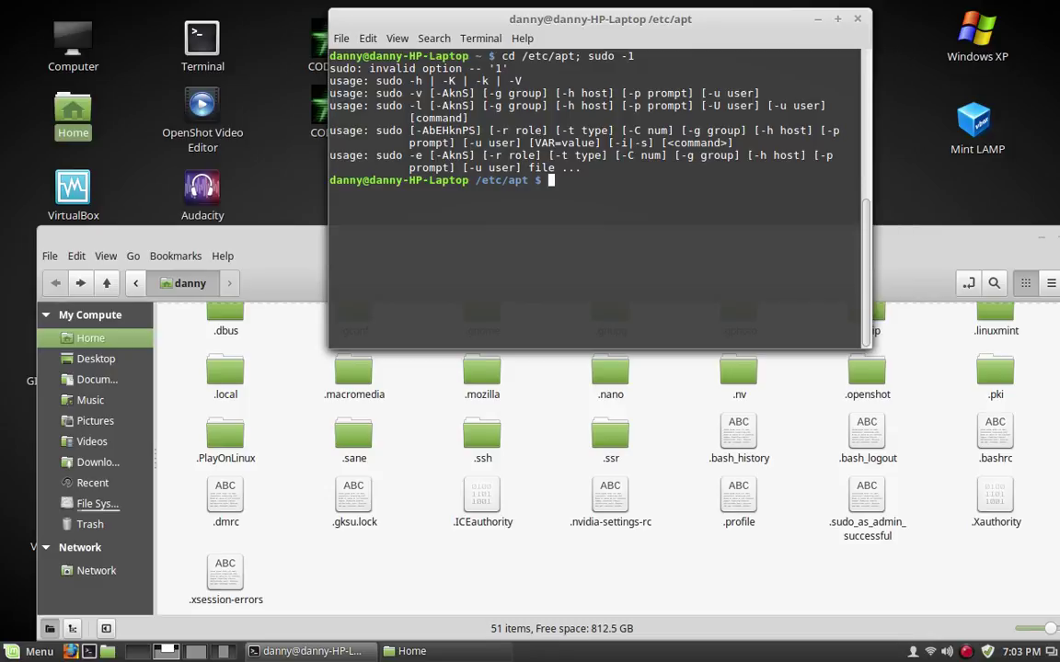
pyautogui.write('cd /etc/apt; sudo ')
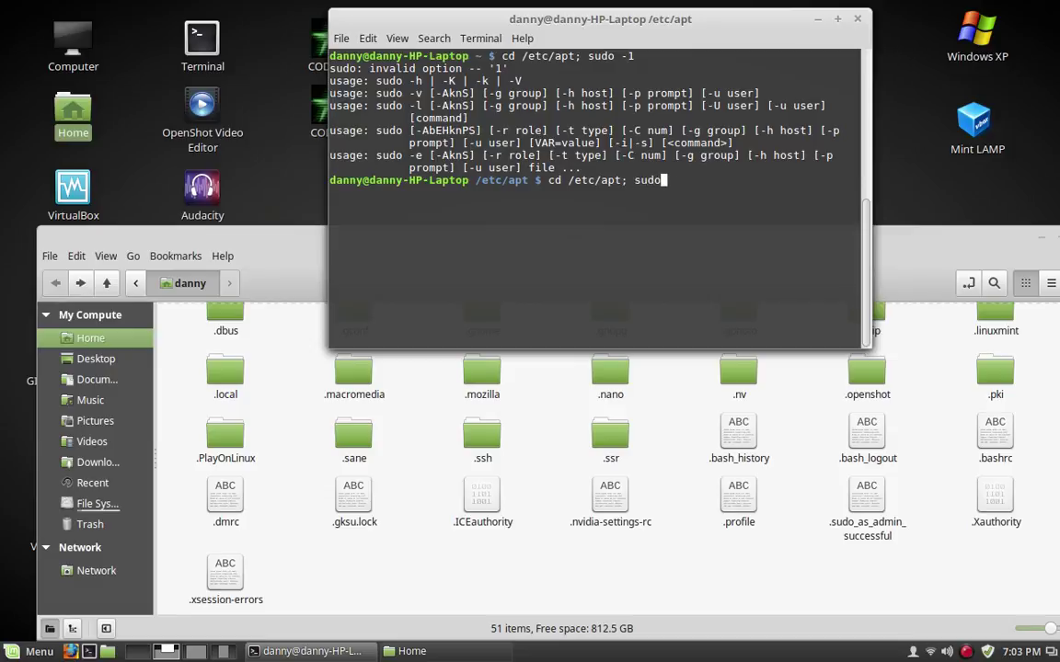
pyautogui.write('-i')
pyautogui.press('Return')
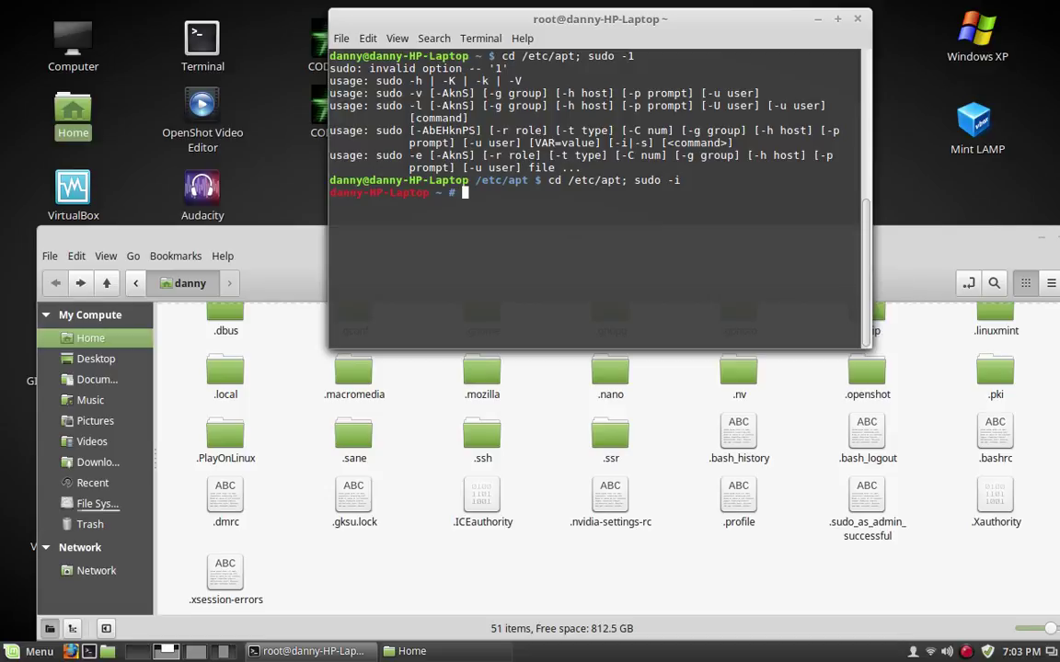
# List the files as root, clear the screen, and exit the root shell
pyautogui.write('ls')
pyautogui.press('Return')
pyautogui.write('clear')
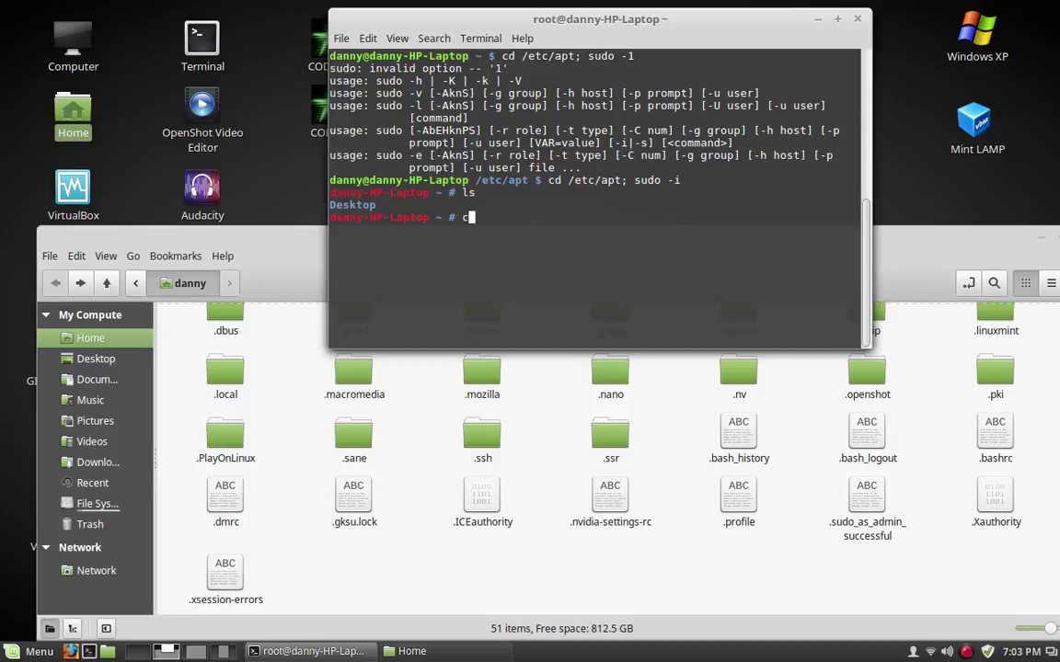
pyautogui.press('Return')
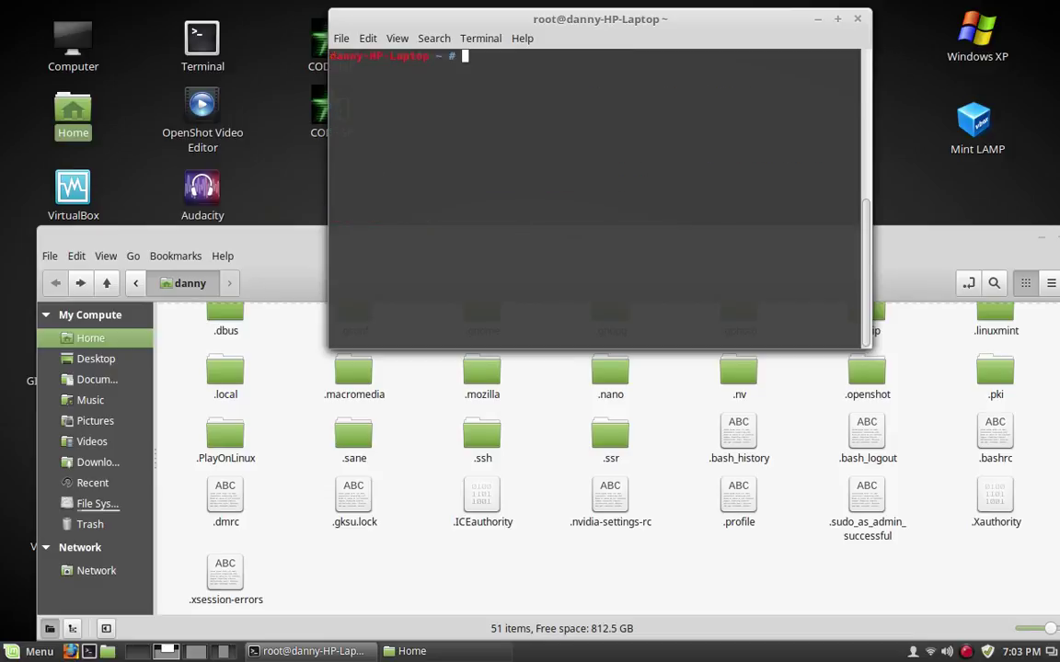
pyautogui.write('exi')
pyautogui.write('t')
pyautogui.press('Return')
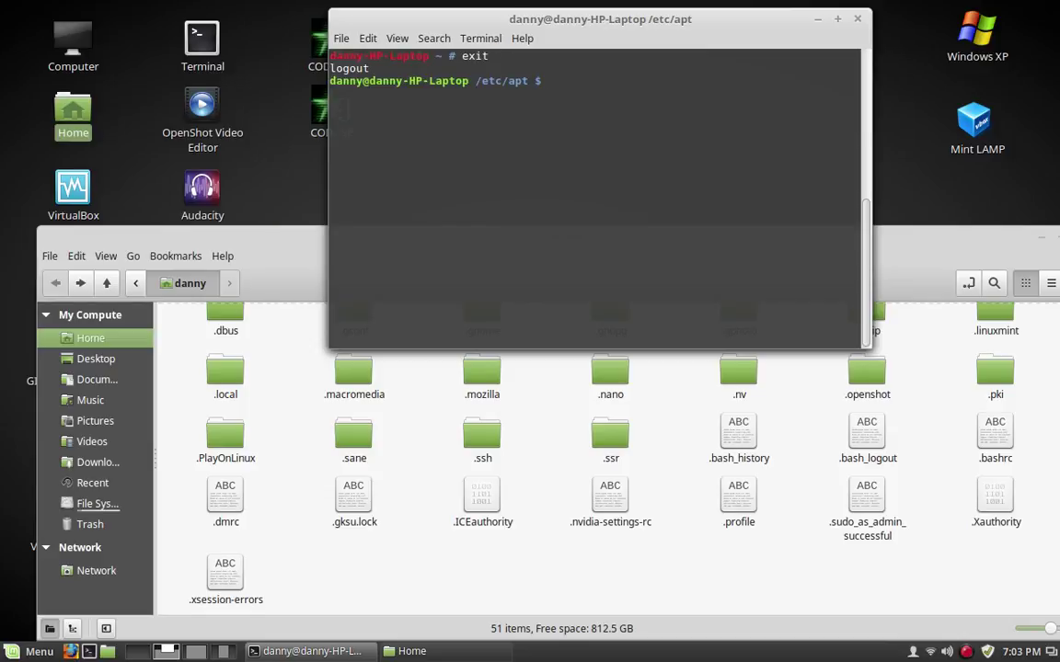
# Browse from the home folder up to the file system root and open the etc folder
pyautogui.click(322, 335)
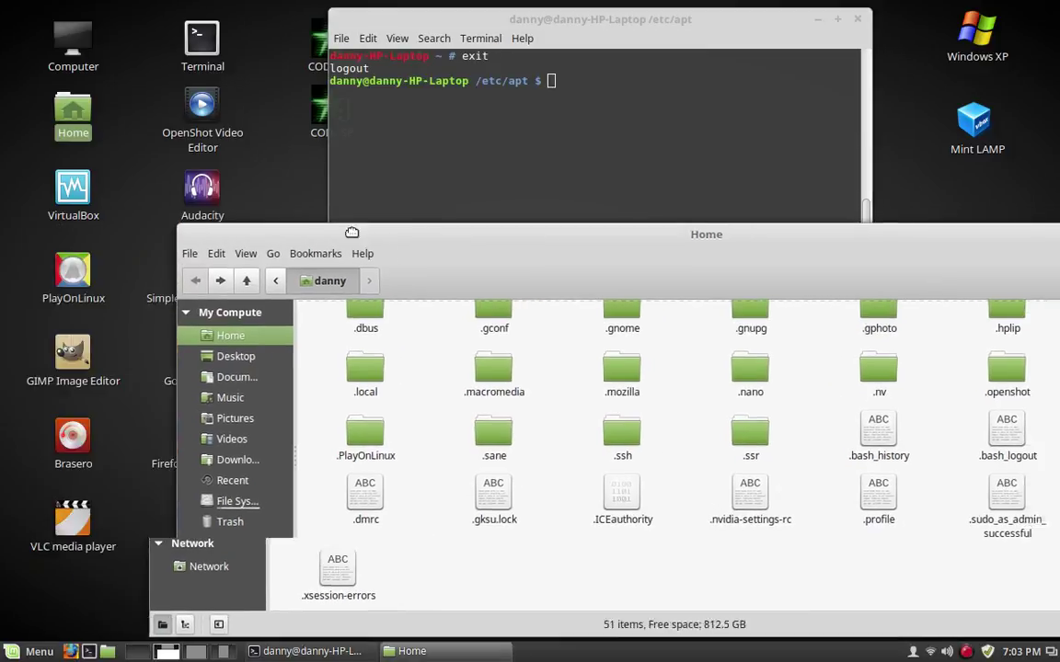
pyautogui.scroll(2, 329, 386)
pyautogui.click(175, 257)
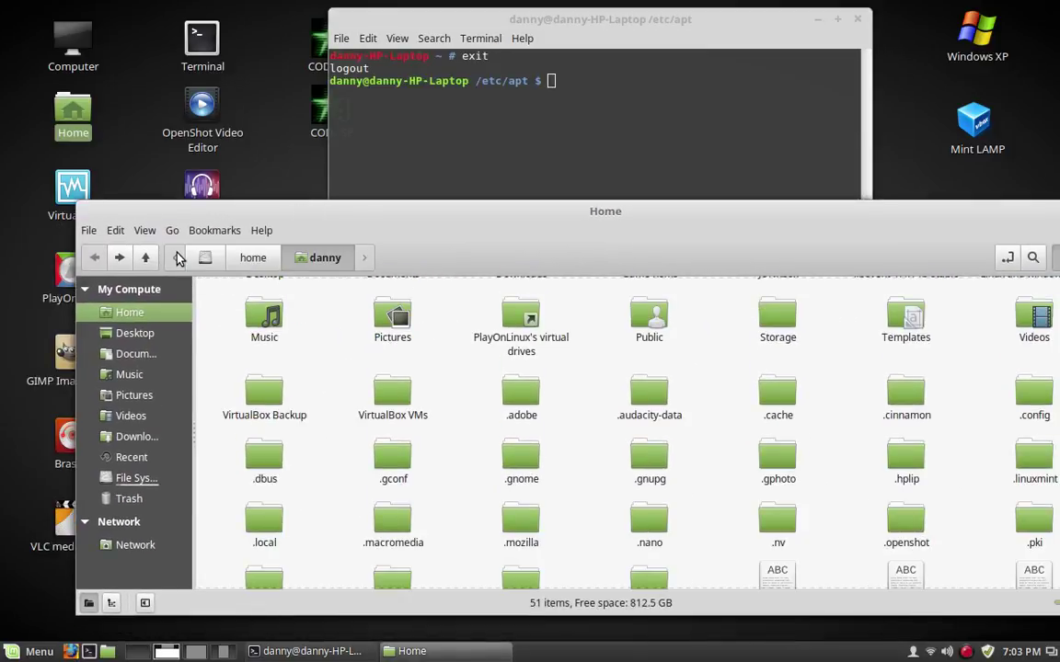
pyautogui.click(196, 265)
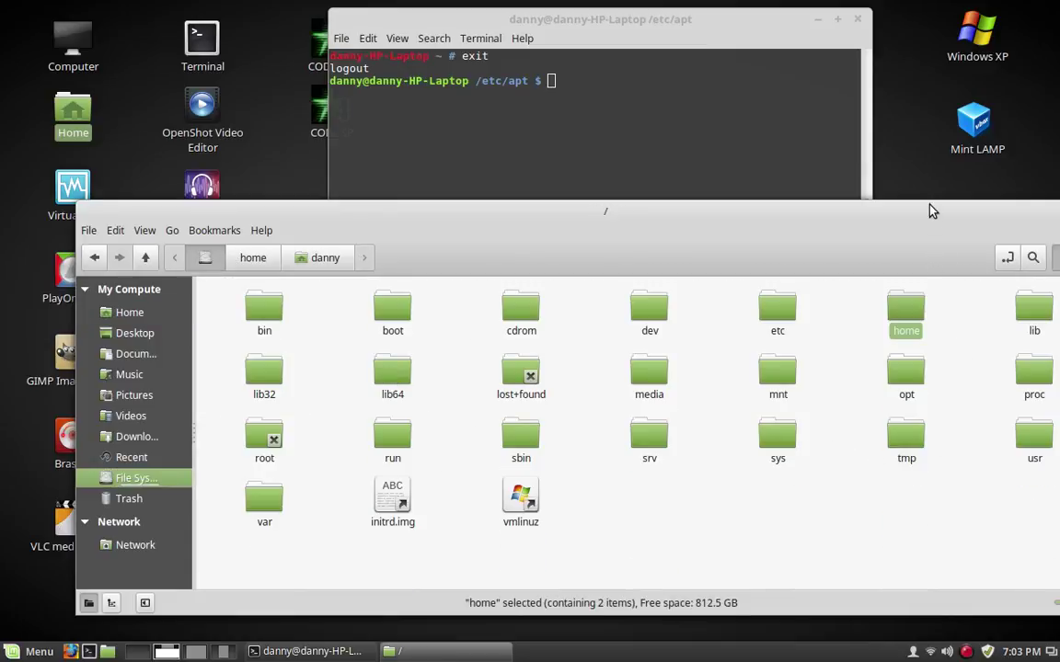
pyautogui.moveTo(931, 212); pyautogui.dragTo(856, 204)
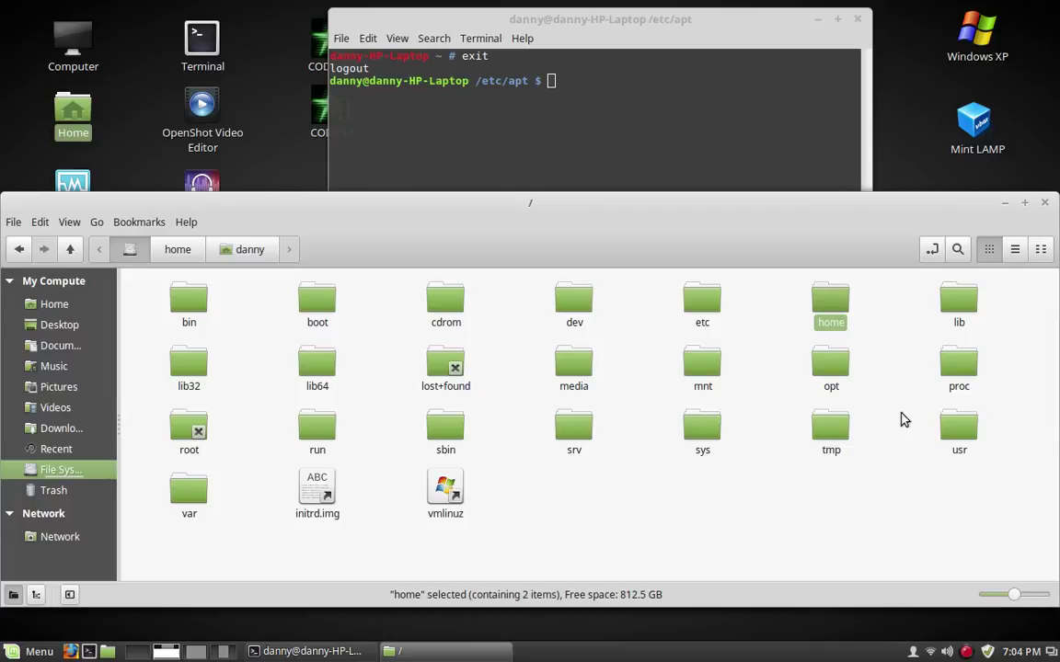
pyautogui.doubleClick(701, 299)
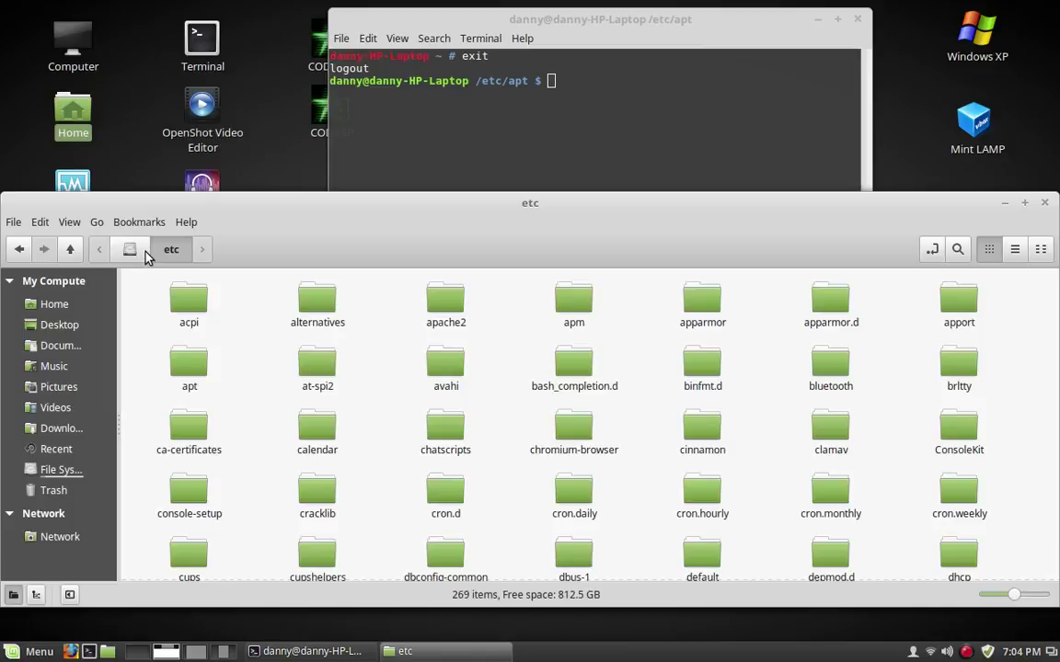
# Go back to the root folder and choose Open as Root on the etc folder
pyautogui.scroll(-1, 664, 333)
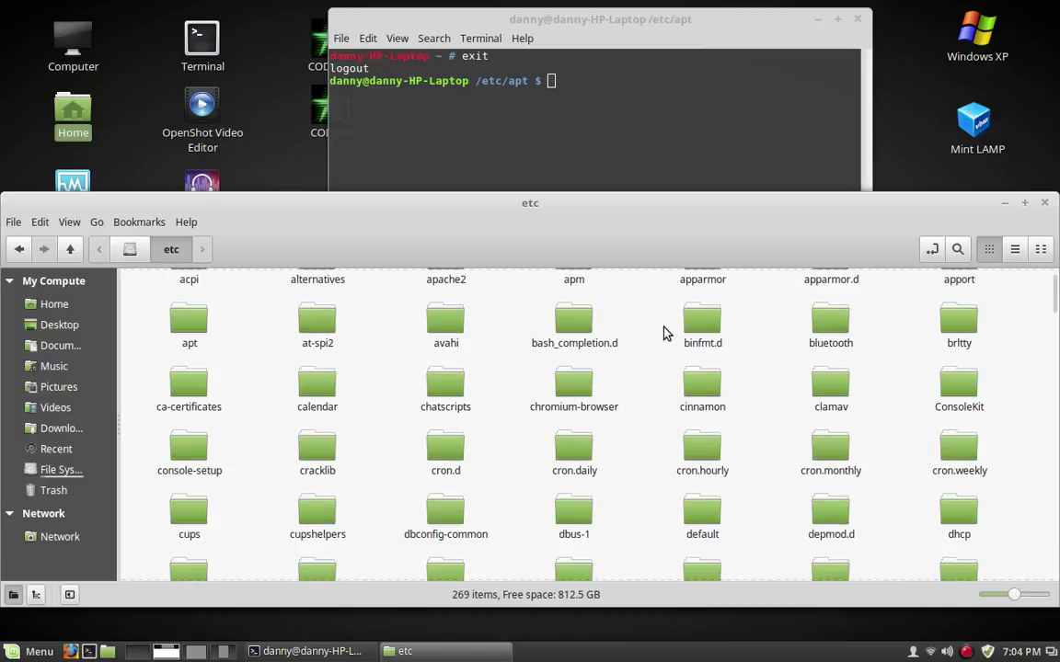
pyautogui.scroll(-3, 664, 333)
pyautogui.scroll(-3, 664, 333)
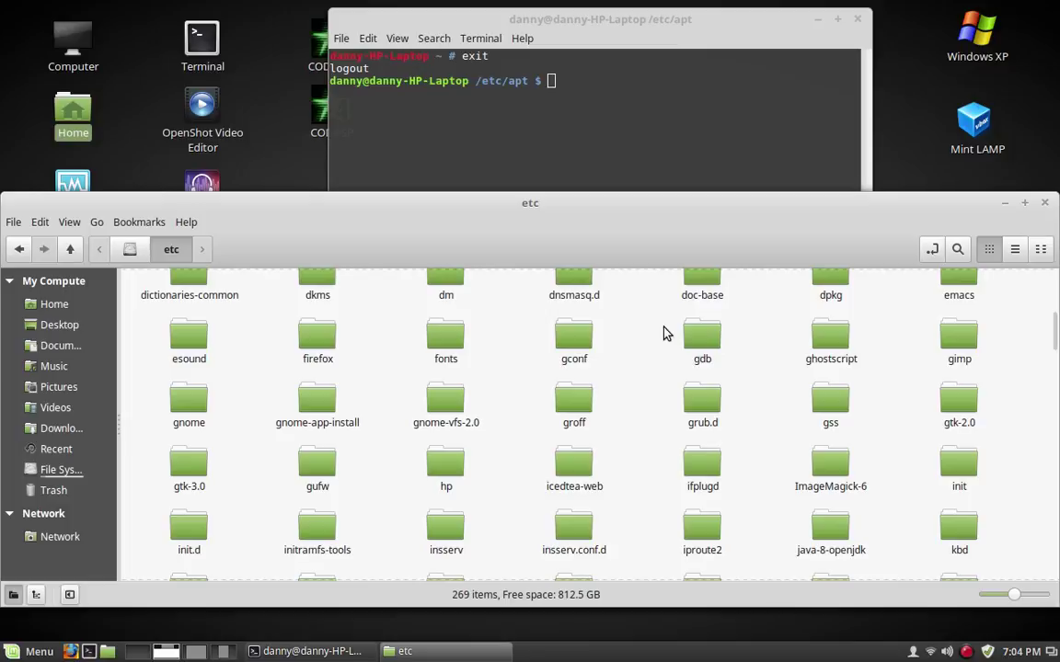
pyautogui.scroll(3, 664, 333)
pyautogui.click(130, 250)
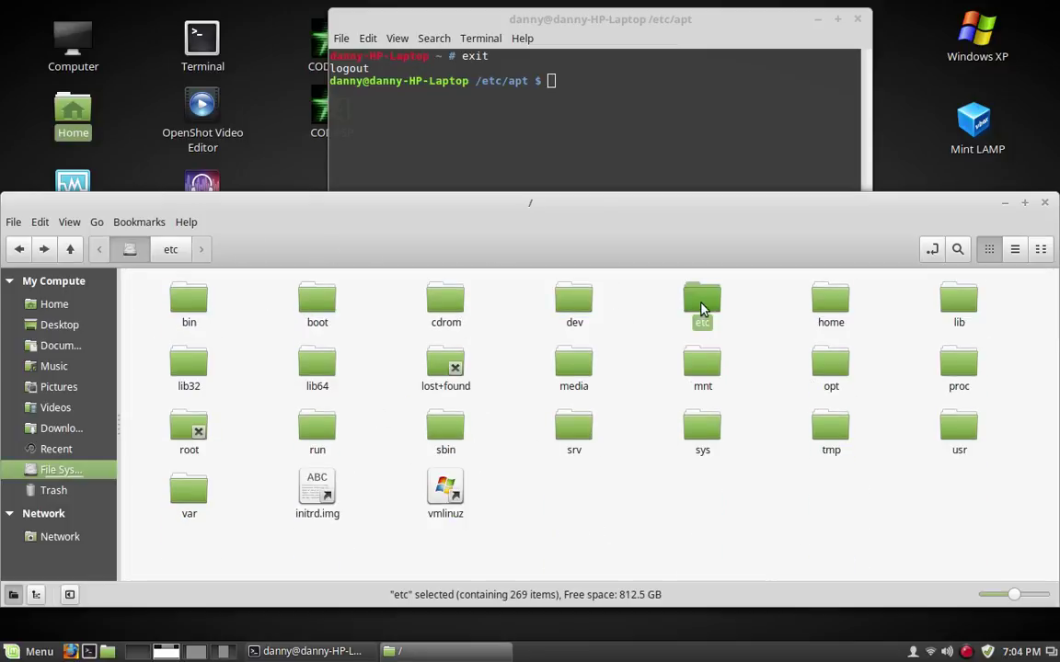
pyautogui.rightClick(701, 303)
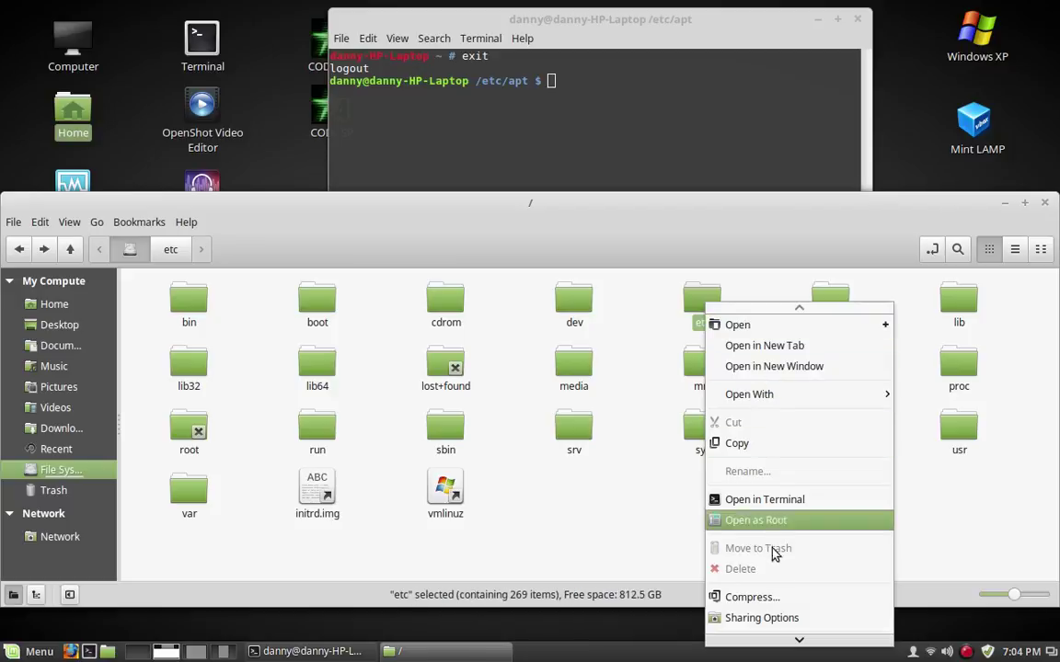
pyautogui.scroll(-2, 780, 589)
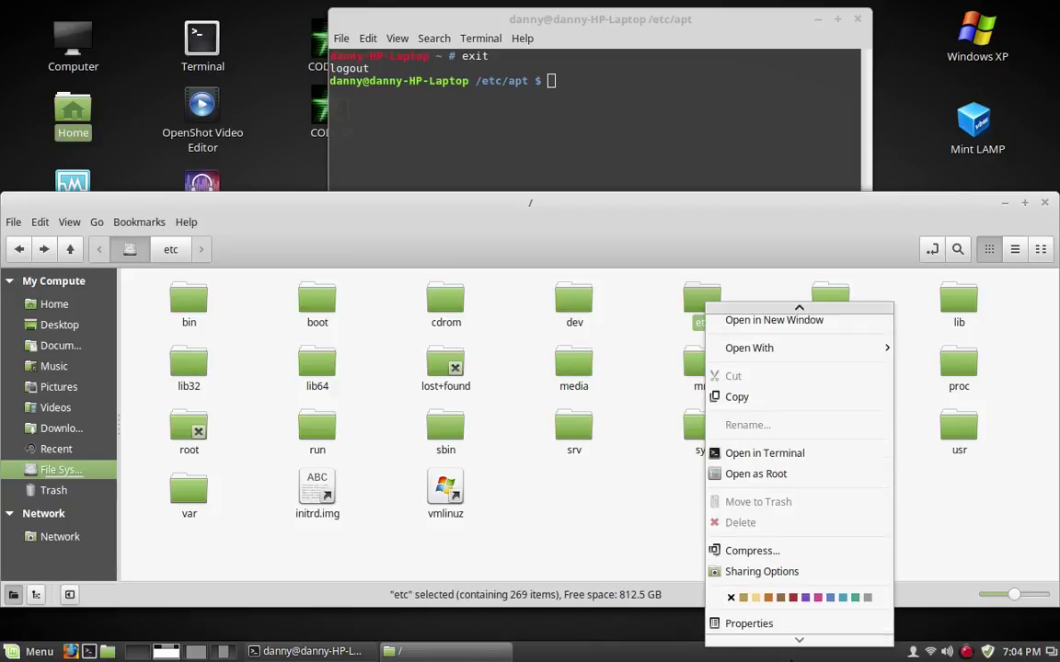
pyautogui.press('Escape')
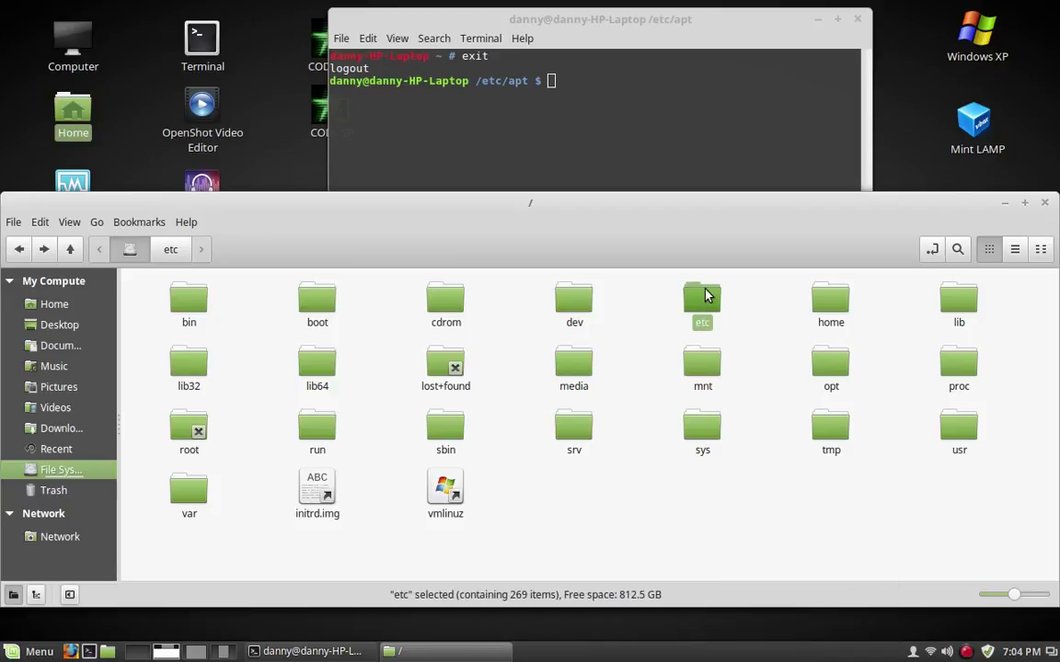
pyautogui.rightClick(705, 295)
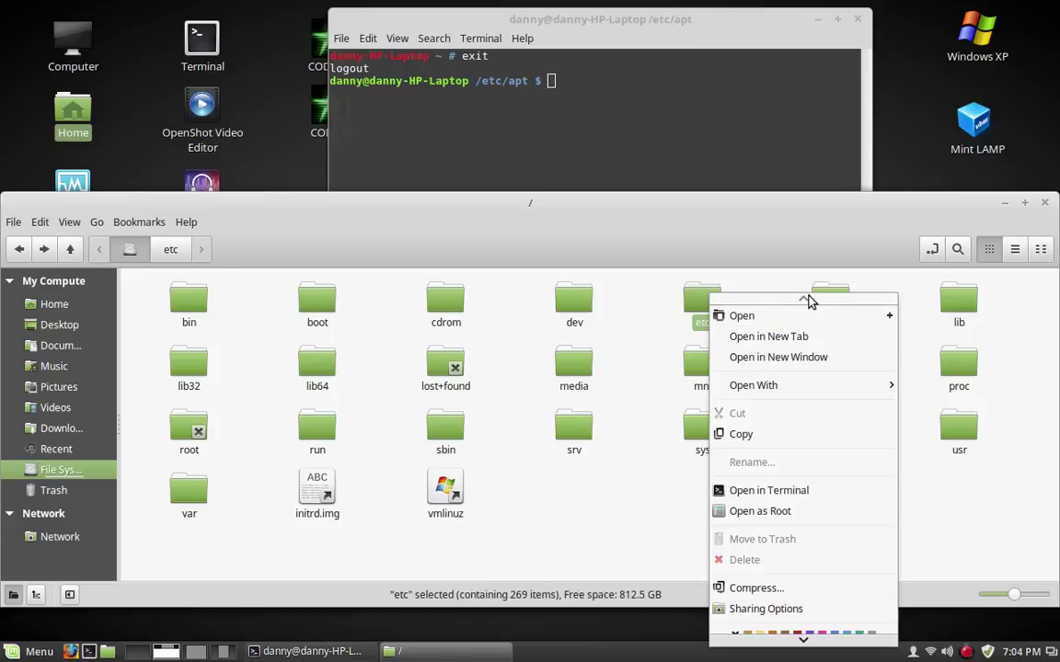
pyautogui.press('Escape')
pyautogui.rightClick(705, 303)
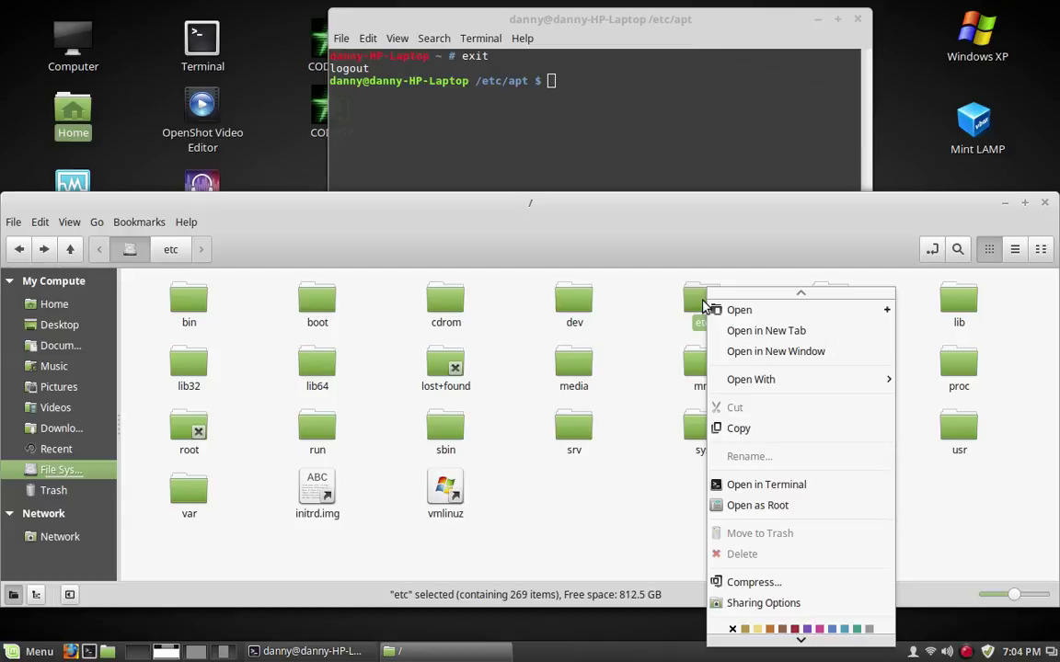
pyautogui.click(756, 505)
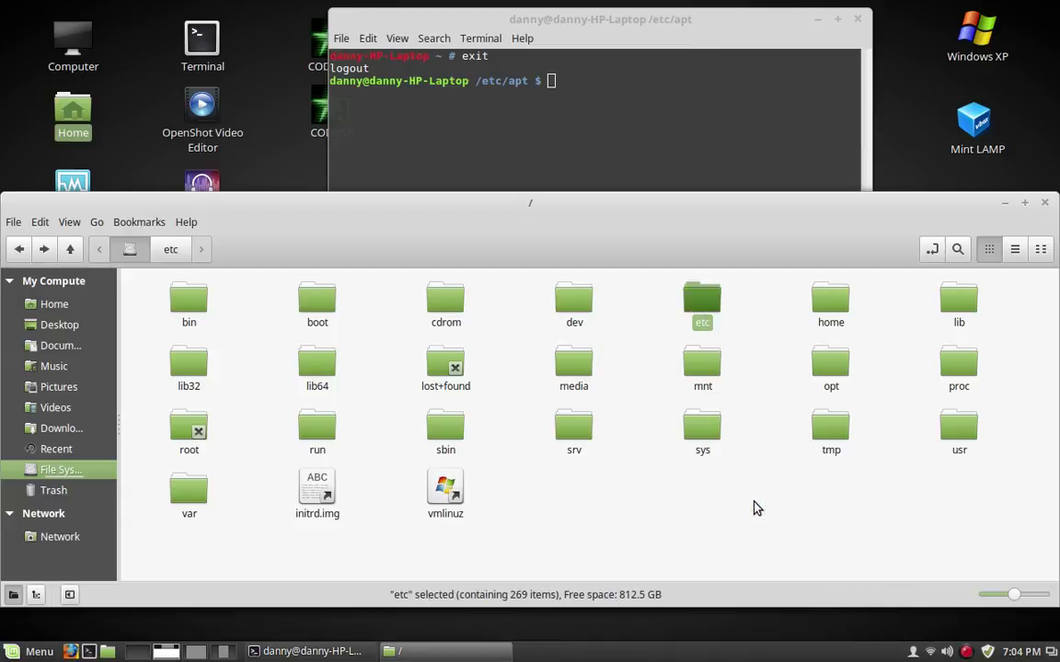
# Authenticate with the administrator password so etc opens with root privileges
pyautogui.write('•')
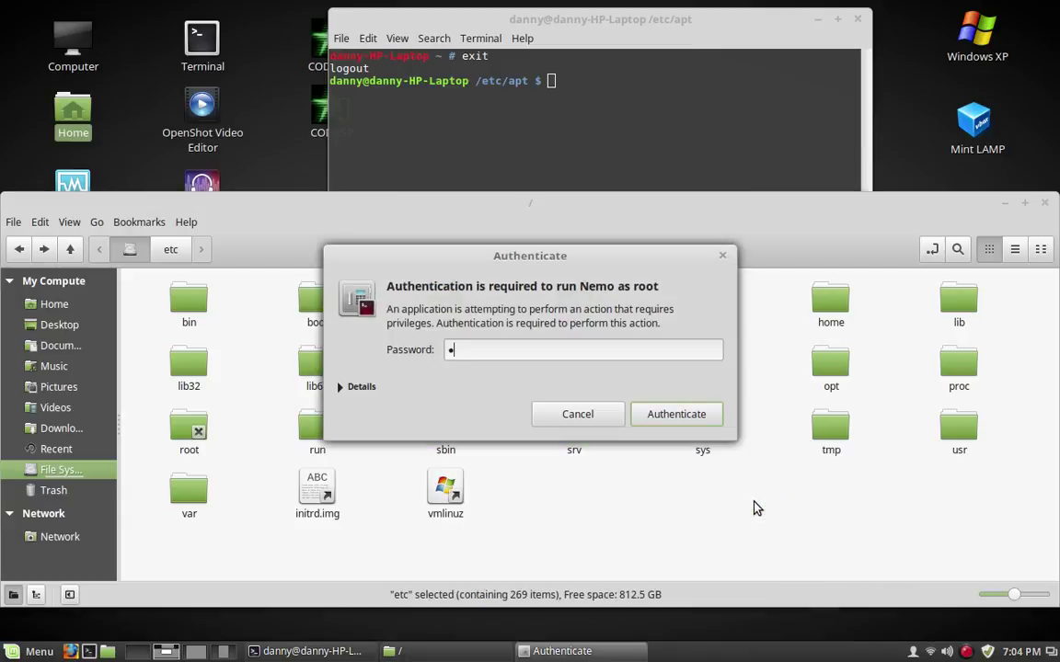
pyautogui.write('••••••••')
pyautogui.press('Return')
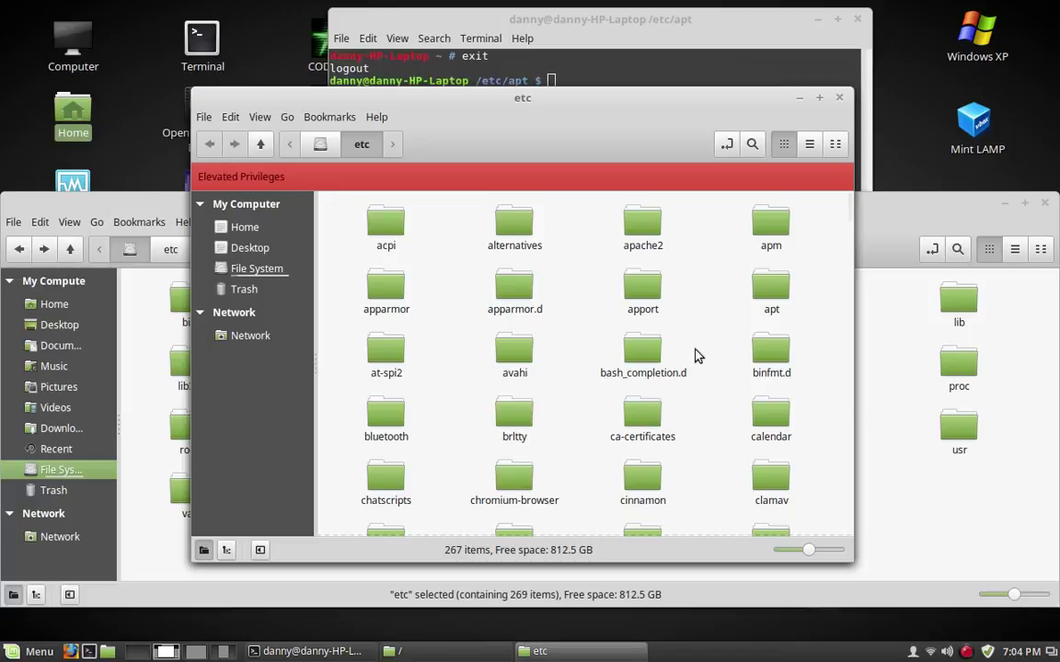
pyautogui.scroll(-3, 634, 360)
pyautogui.scroll(3, 605, 348)
# Close the ordinary root folder window and the elevated etc window
pyautogui.click(934, 212)
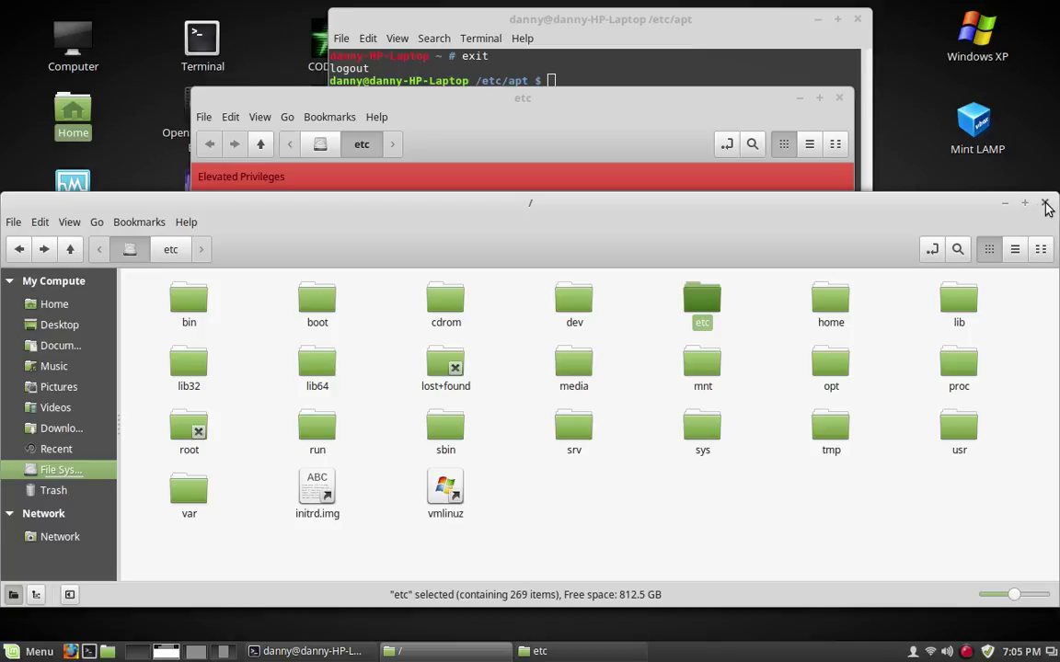
pyautogui.click(1046, 204)
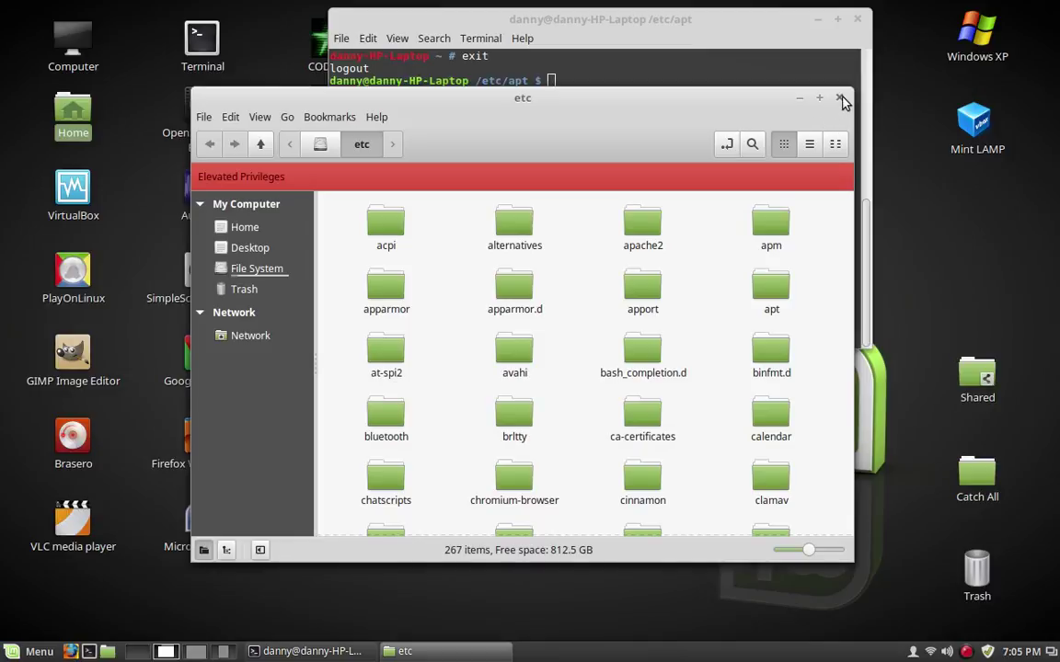
pyautogui.click(839, 98)
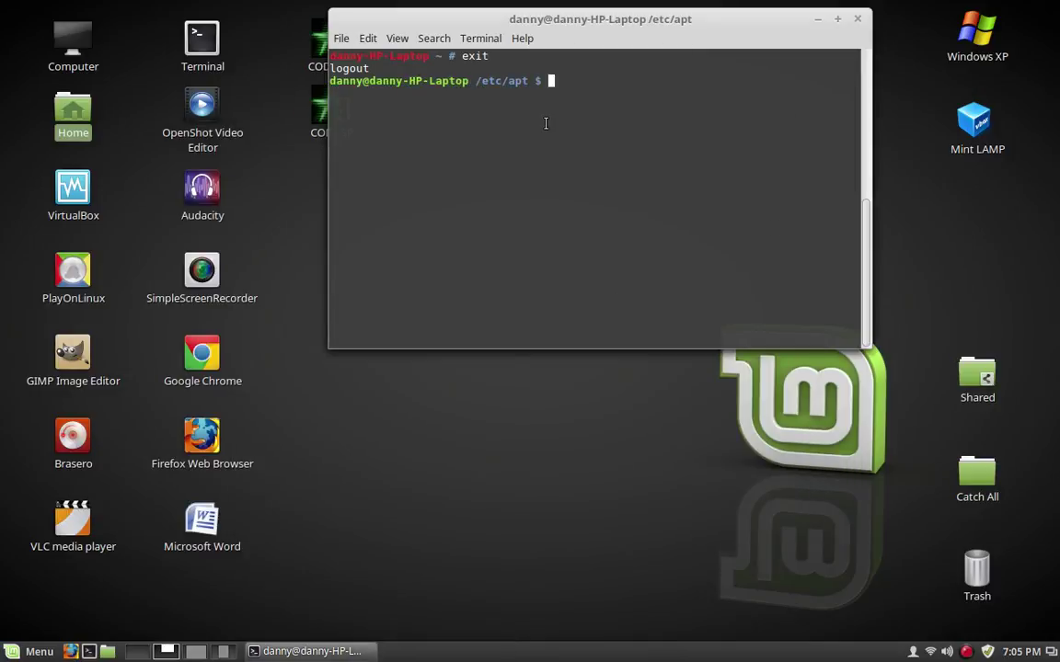
# Return home with cd ~ and run gksu nautilus /etc/apt, entering the administrator password
pyautogui.write('cd ~')
pyautogui.press('Return')
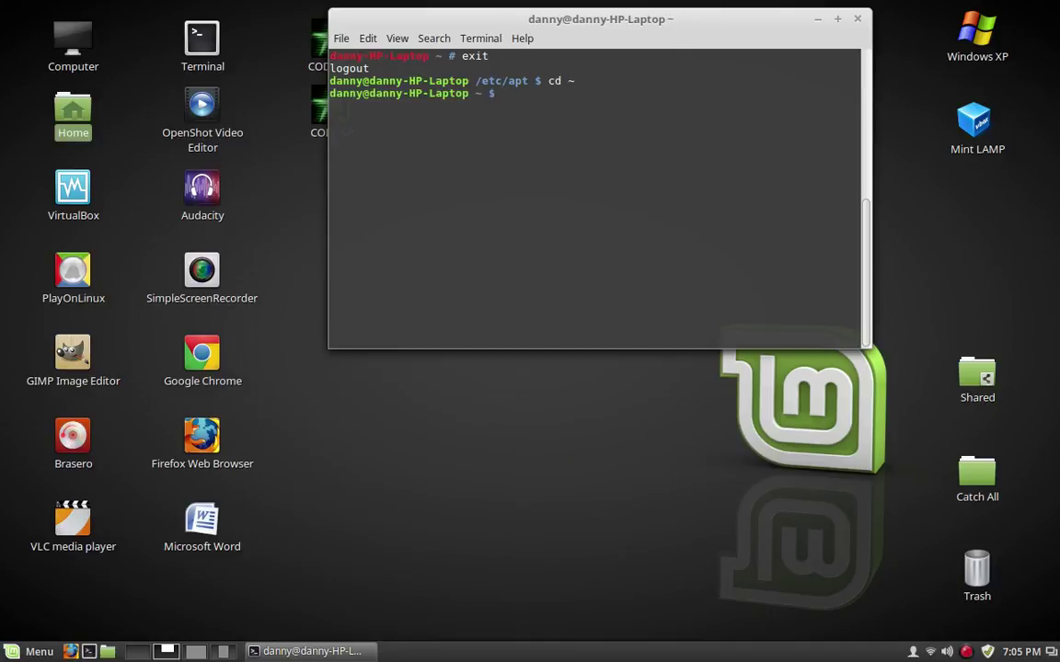
pyautogui.write('gksu naut')
pyautogui.write('ilus /etc/')
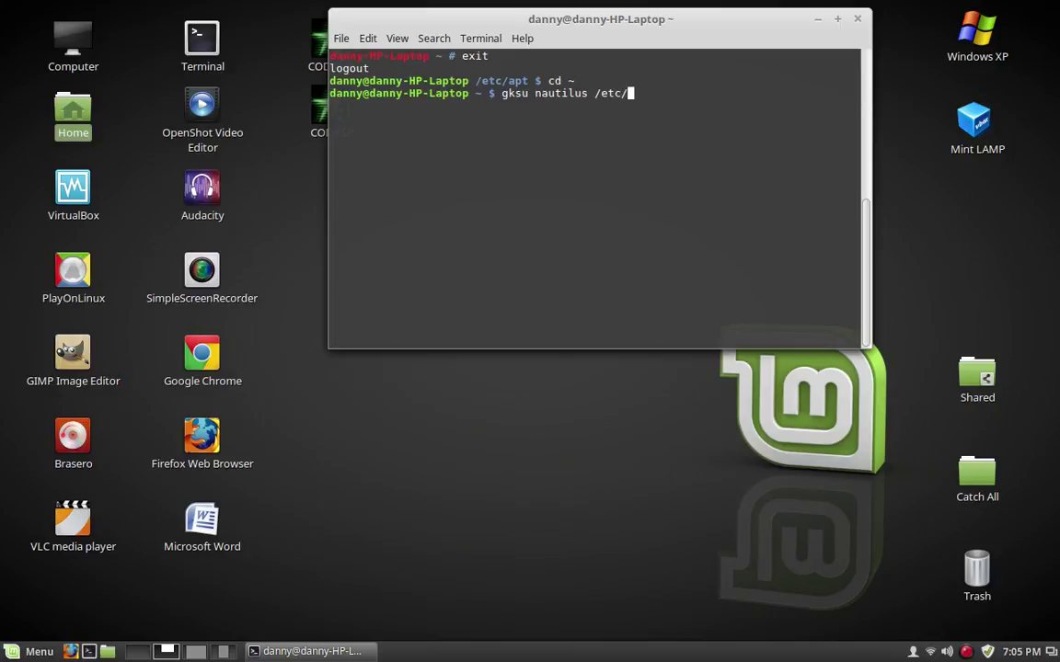
pyautogui.write('apt')
pyautogui.press('Return')
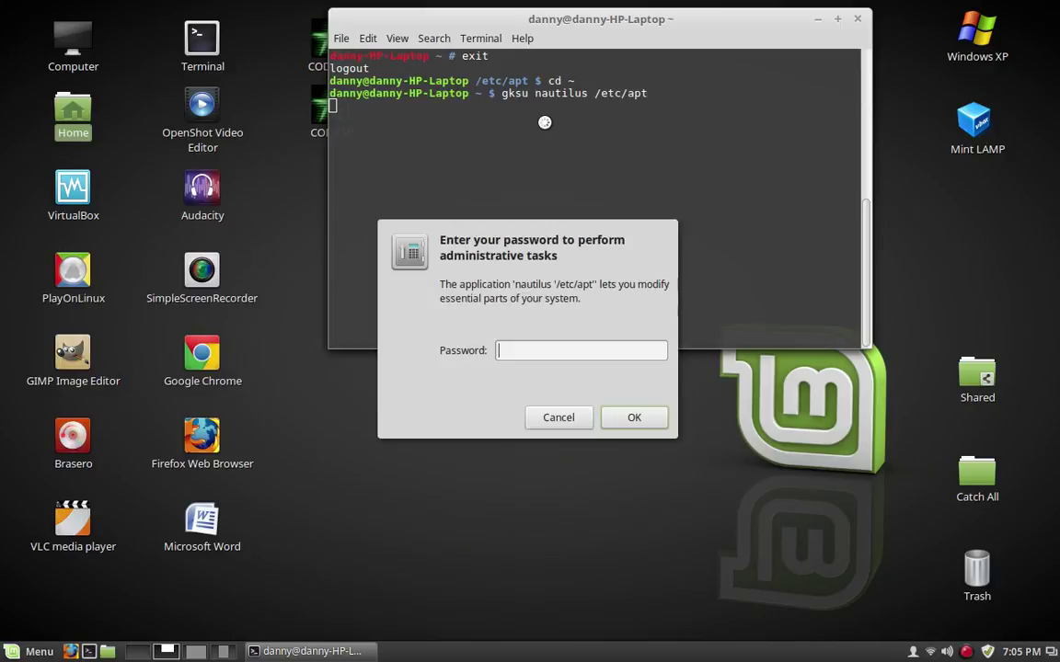
pyautogui.write('***********')
pyautogui.press('Return')
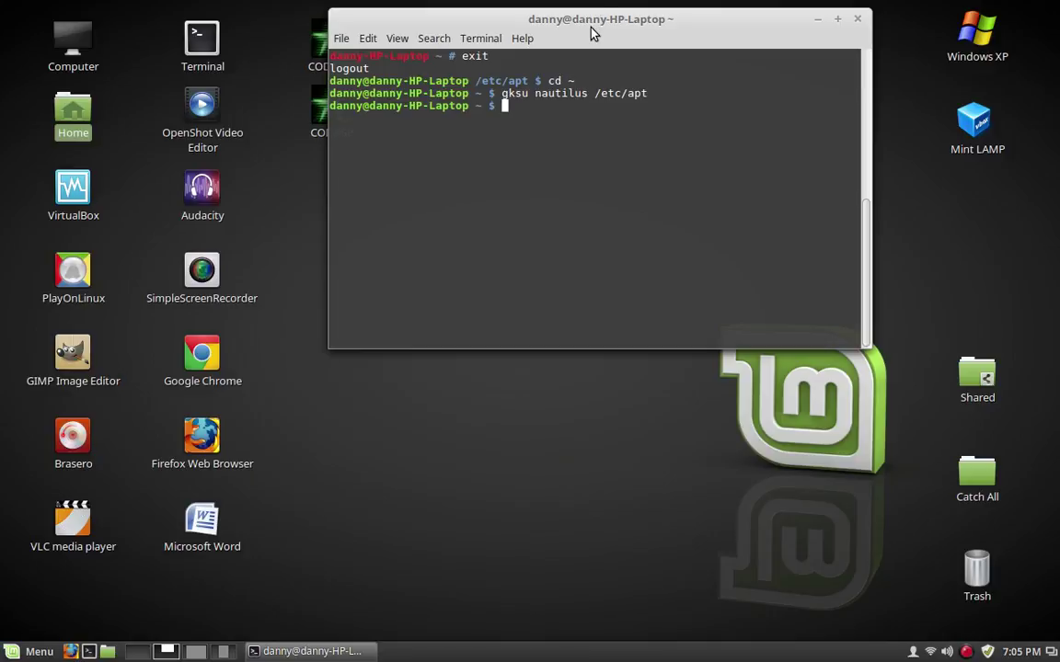
# Move and resize the terminal window toward the screen middle
pyautogui.moveTo(595, 28); pyautogui.dragTo(649, 207)
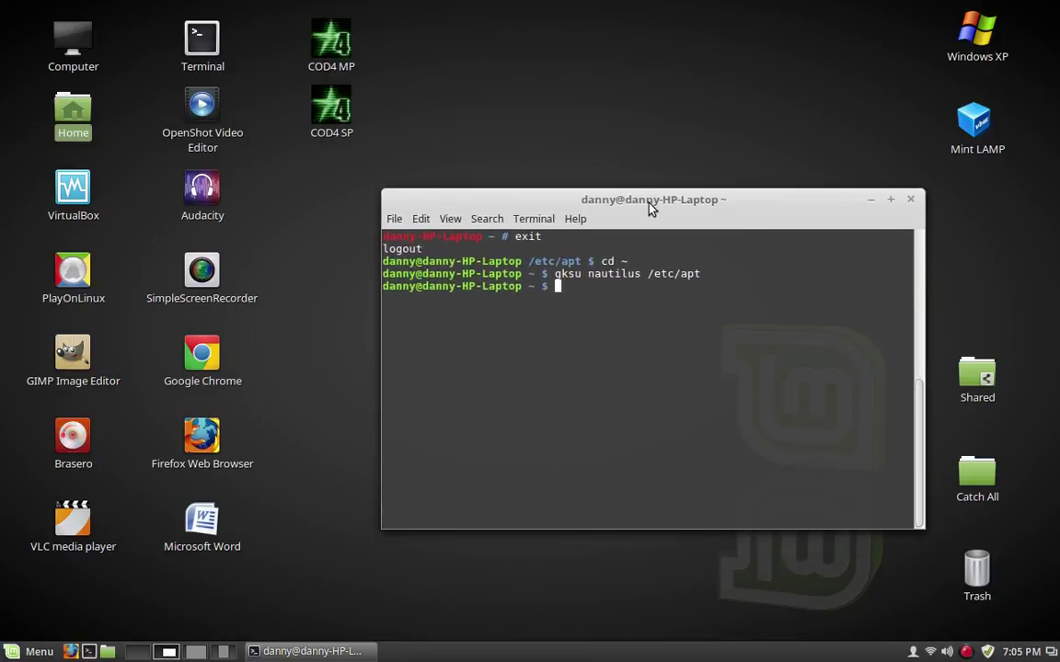
pyautogui.moveTo(556, 188); pyautogui.dragTo(364, 158)
pyautogui.moveTo(600, 147); pyautogui.dragTo(501, 133)
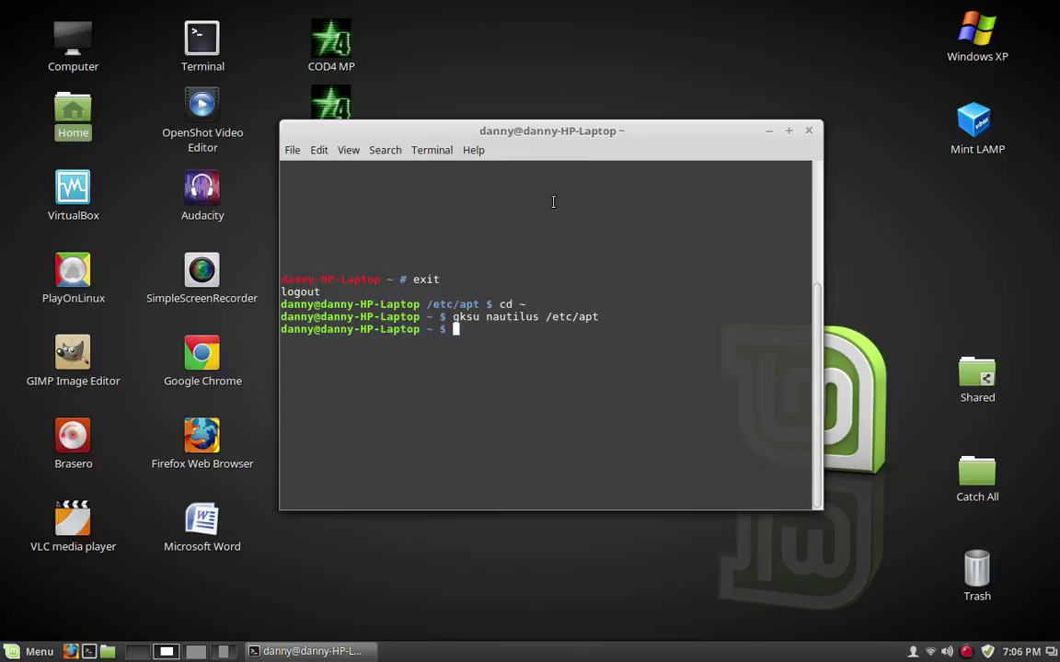
# Scroll through Firefox's Yahoo results for 'how to list files in linux', then close the browser
pyautogui.click(193, 652)
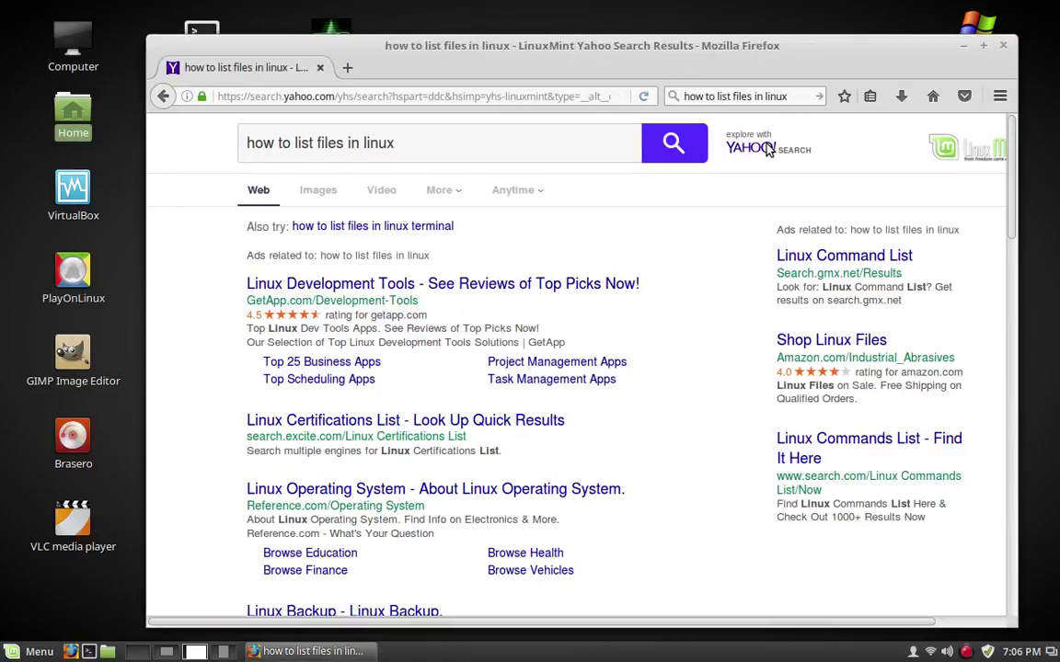
pyautogui.click(792, 98)
pyautogui.scroll(-2, 596, 327)
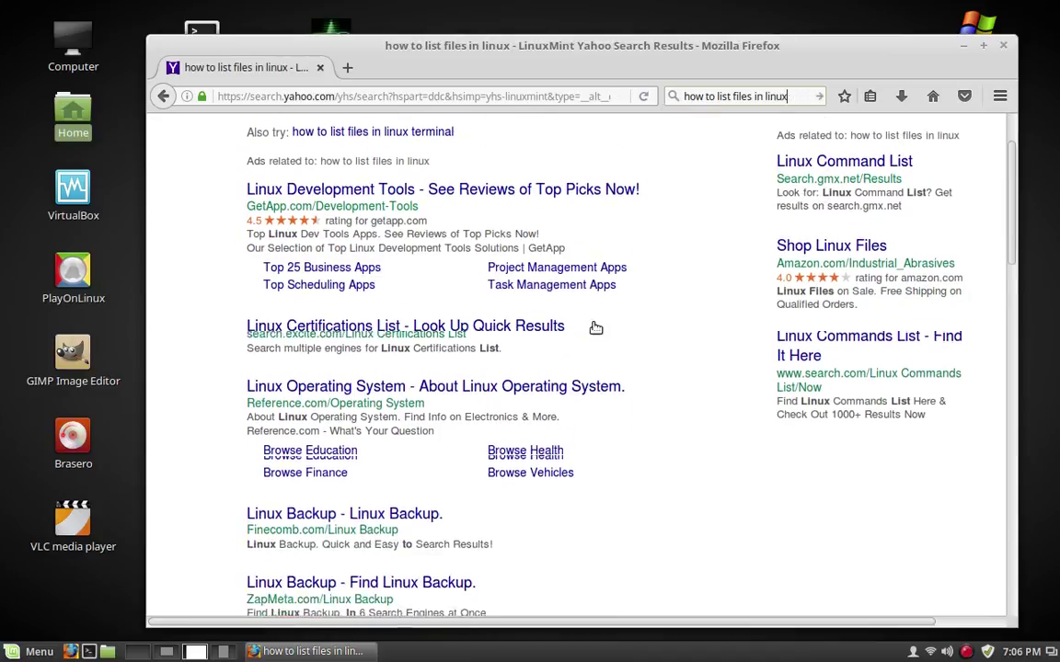
pyautogui.scroll(-6, 593, 331)
pyautogui.scroll(-3, 484, 397)
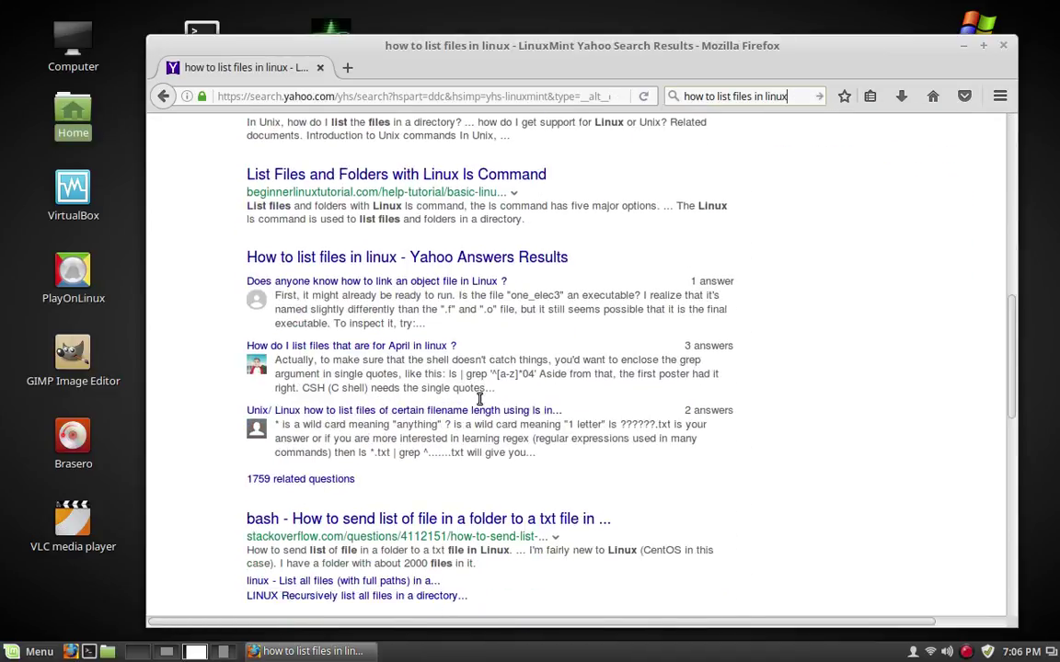
pyautogui.scroll(-5, 479, 398)
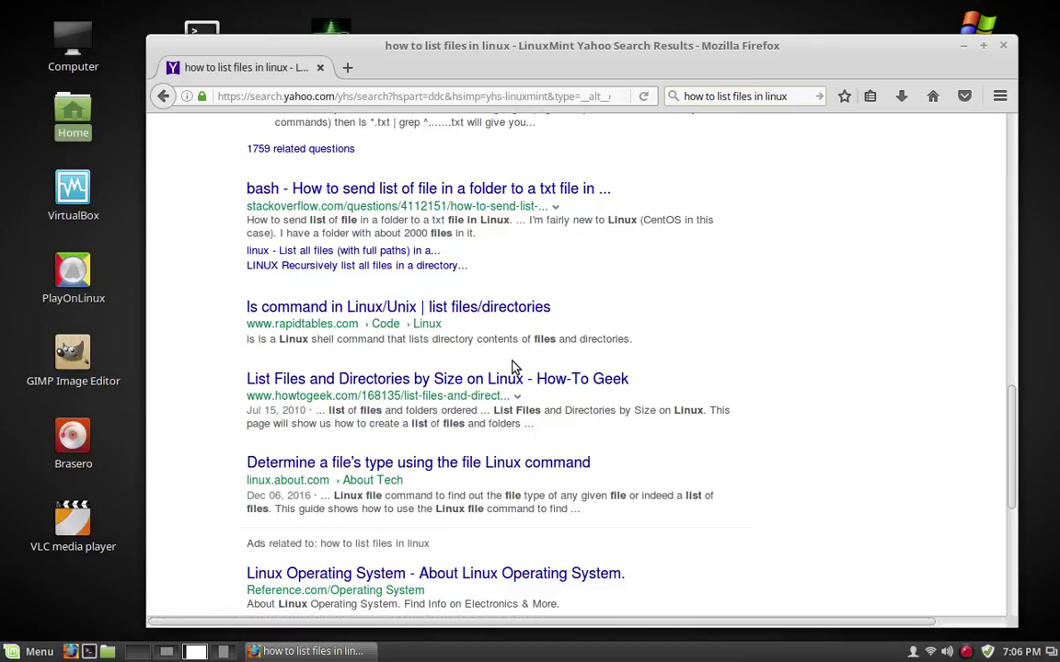
pyautogui.scroll(12, 510, 368)
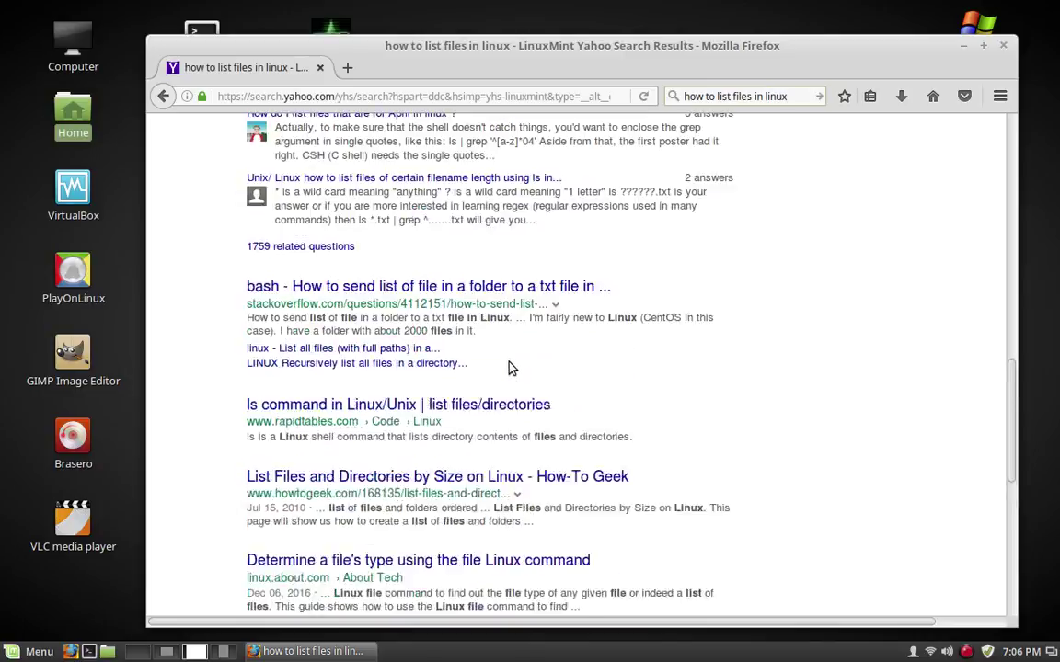
pyautogui.scroll(6, 501, 368)
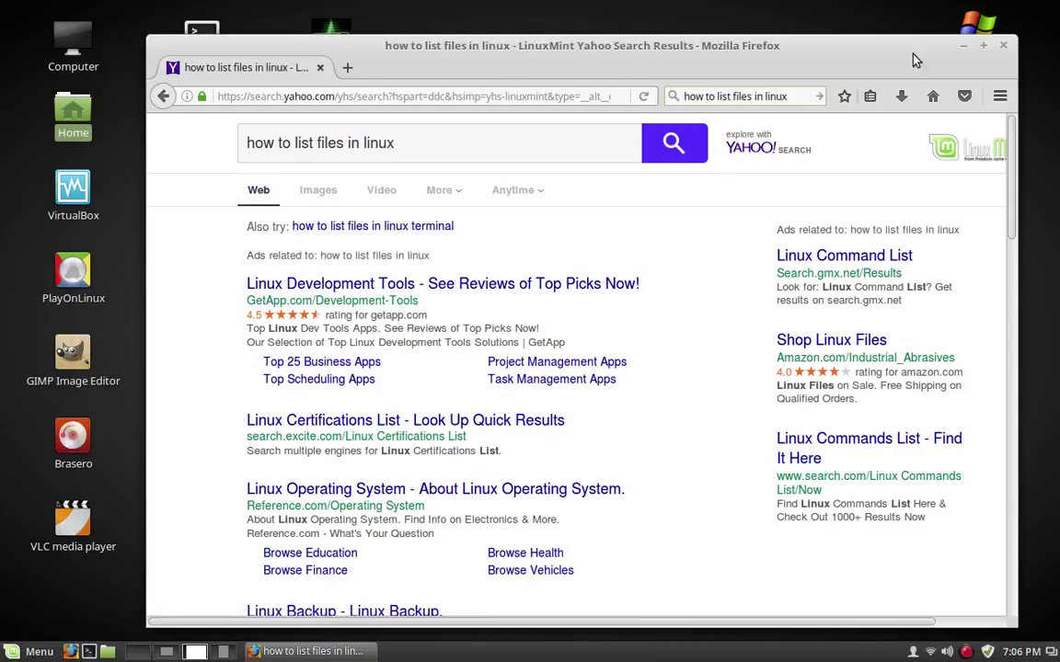
pyautogui.click(1005, 48)
# Switch to the terminal's workspace and clear the screen
pyautogui.click(165, 651)
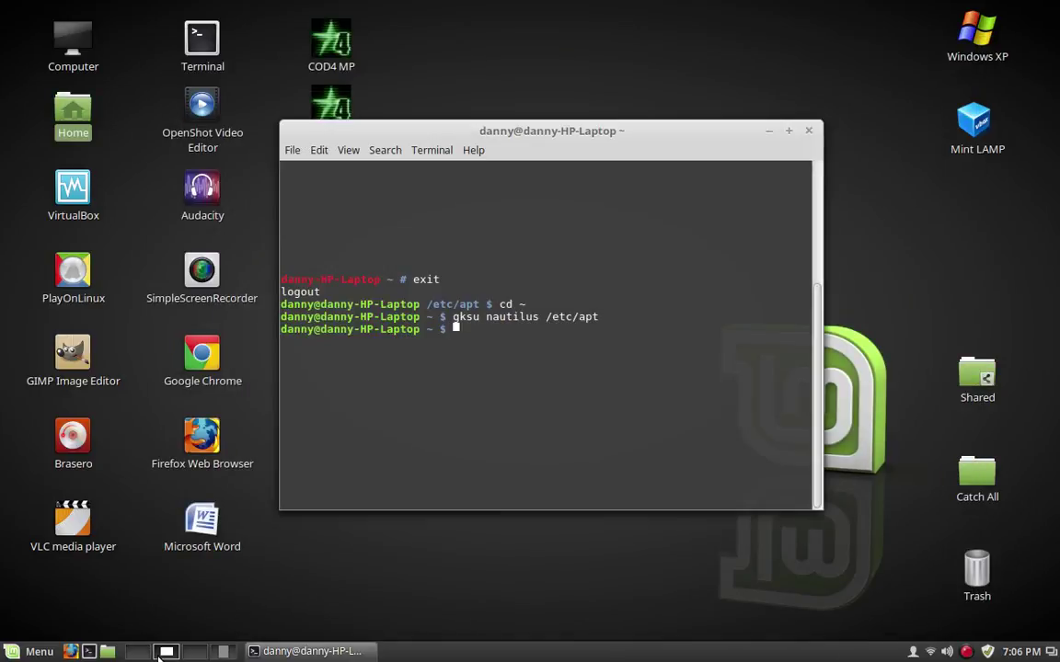
pyautogui.write('clear')
pyautogui.press('Return')
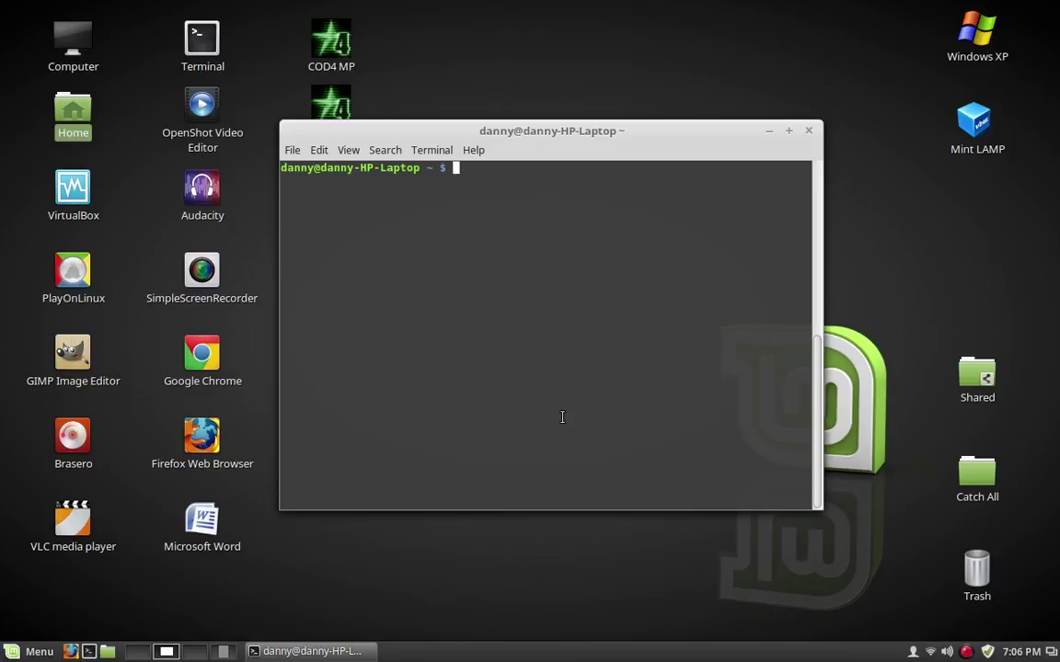
# Run sudo parted -l to list /dev/sda's ext4, extended and swap partitions
pyautogui.write('sudo ')
pyautogui.write('parted ')
pyautogui.write('-i')
pyautogui.press('BackSpace')
pyautogui.write('l')
pyautogui.press('BackSpace')
pyautogui.write('l')
pyautogui.press('Return')
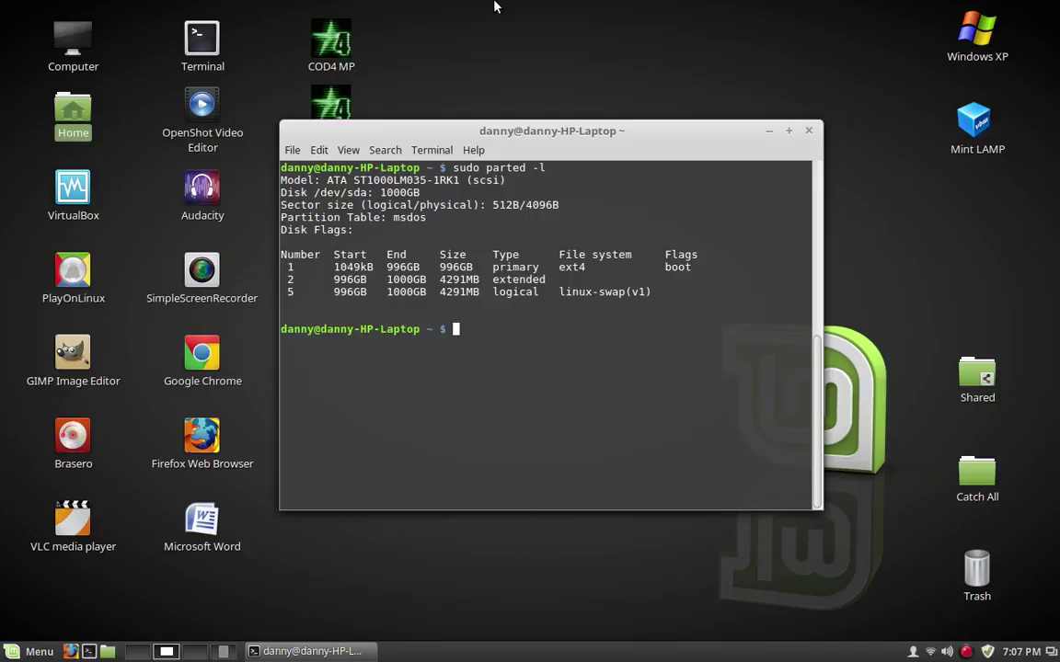
pyautogui.moveTo(496, 133); pyautogui.dragTo(593, 142)
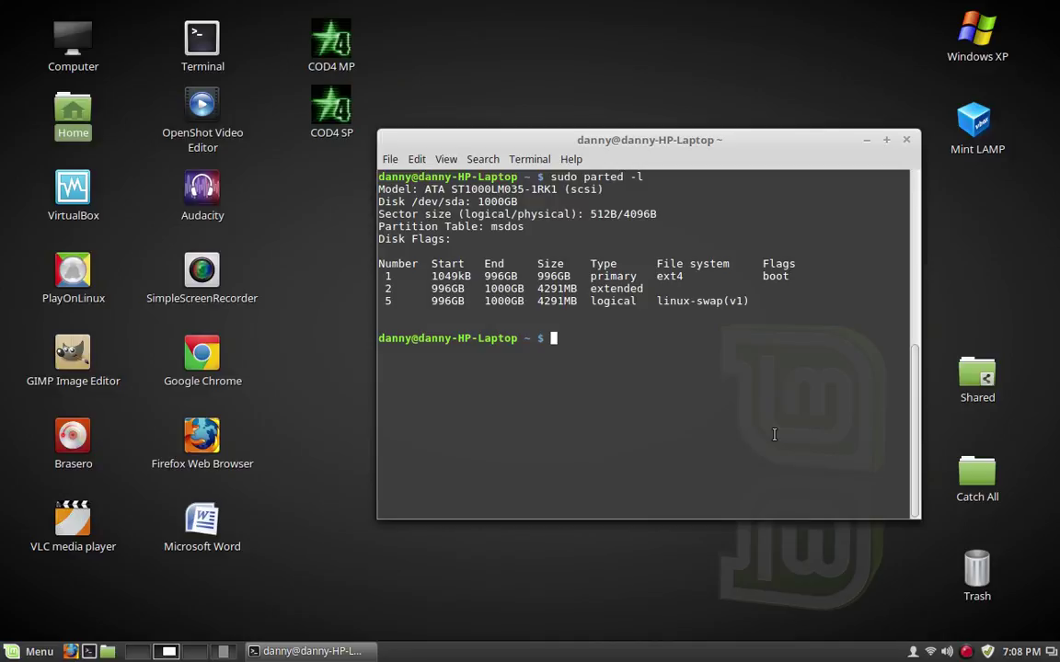
# Type dd if= followed by the path to the Desktop's myfolder, without running it
pyautogui.write('dd')
pyautogui.write('if=')
pyautogui.write('/home/dan')
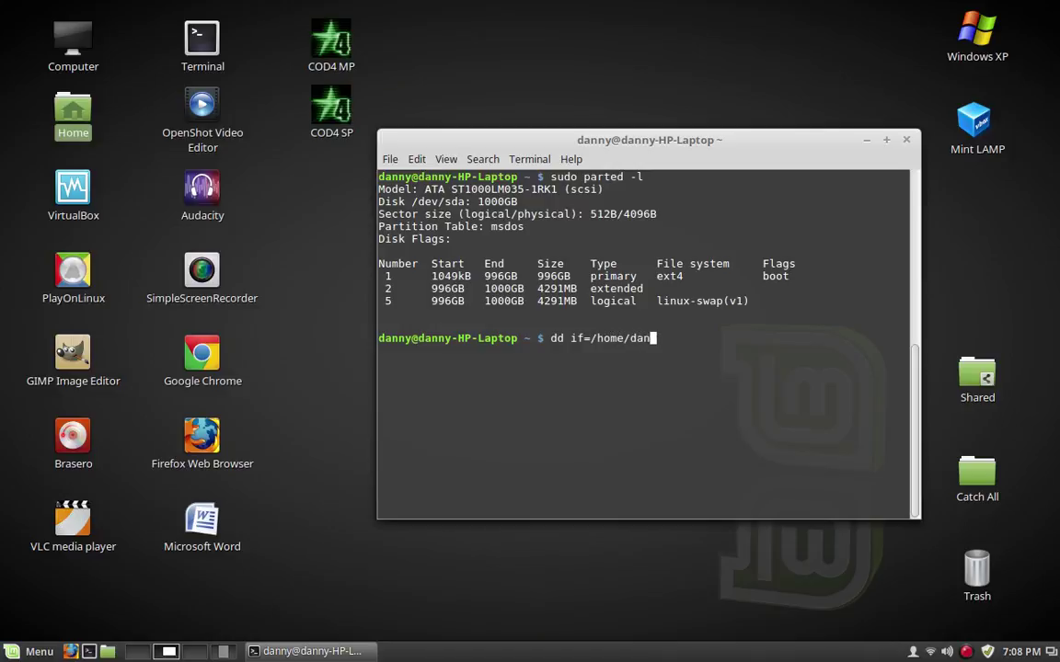
pyautogui.write('ny/Desktop/m')
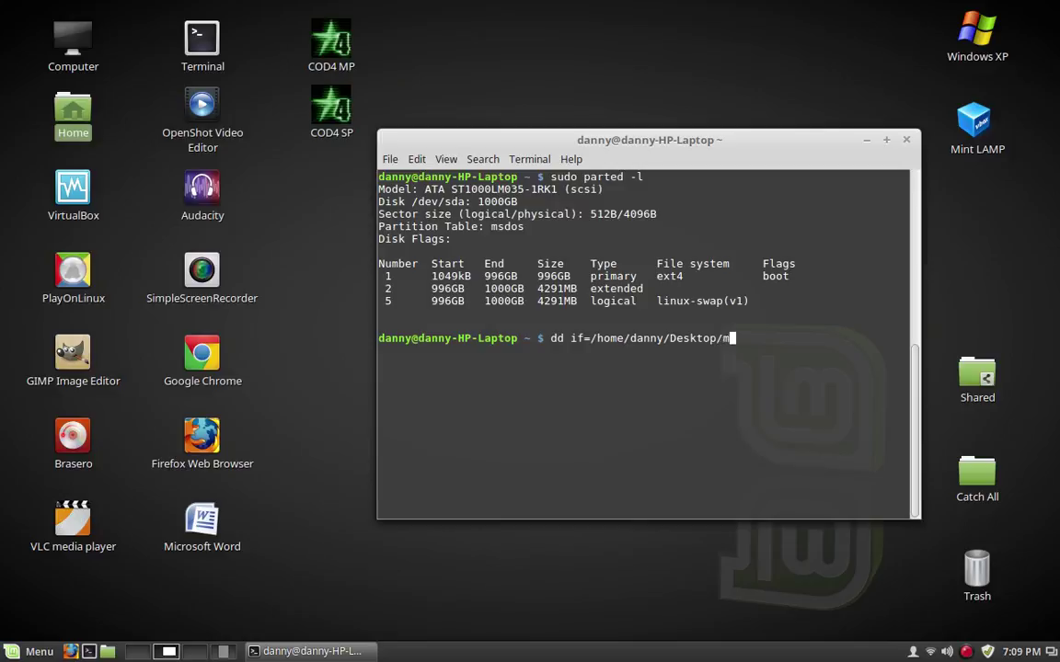
pyautogui.write('yfolder')
pyautogui.rightClick(322, 273)
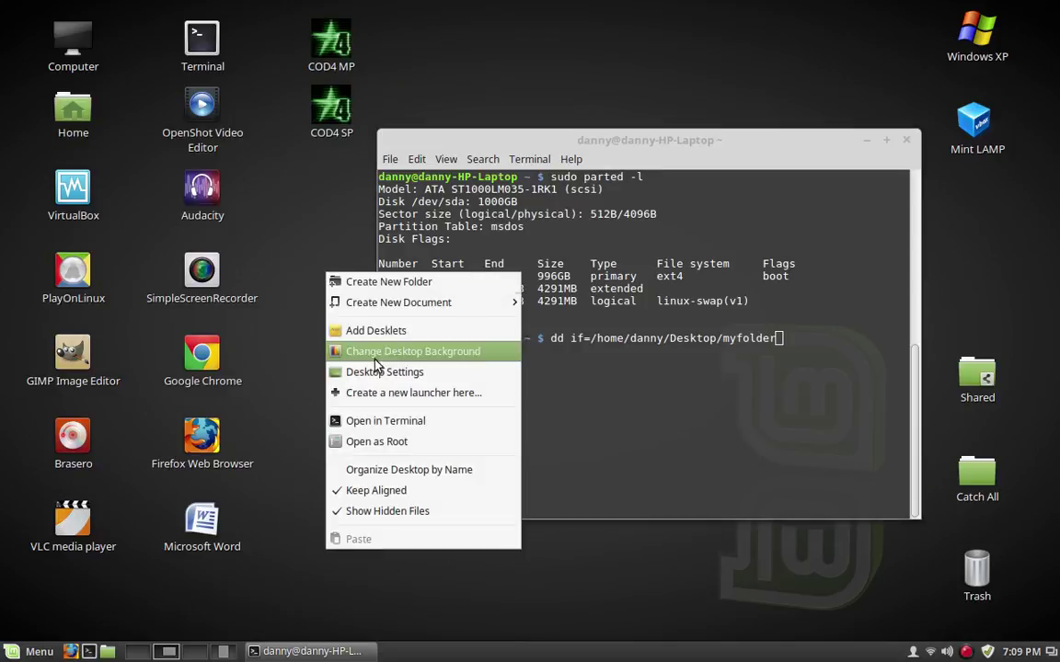
# Create a desktop folder named myfolder and open it
pyautogui.click(397, 289)
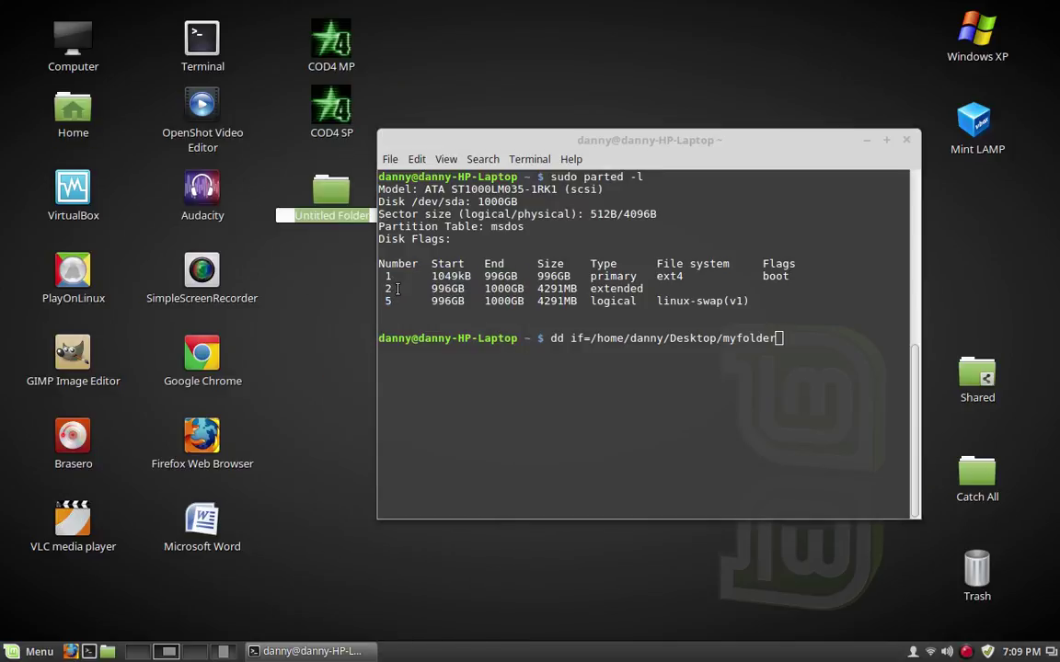
pyautogui.write('myfolder')
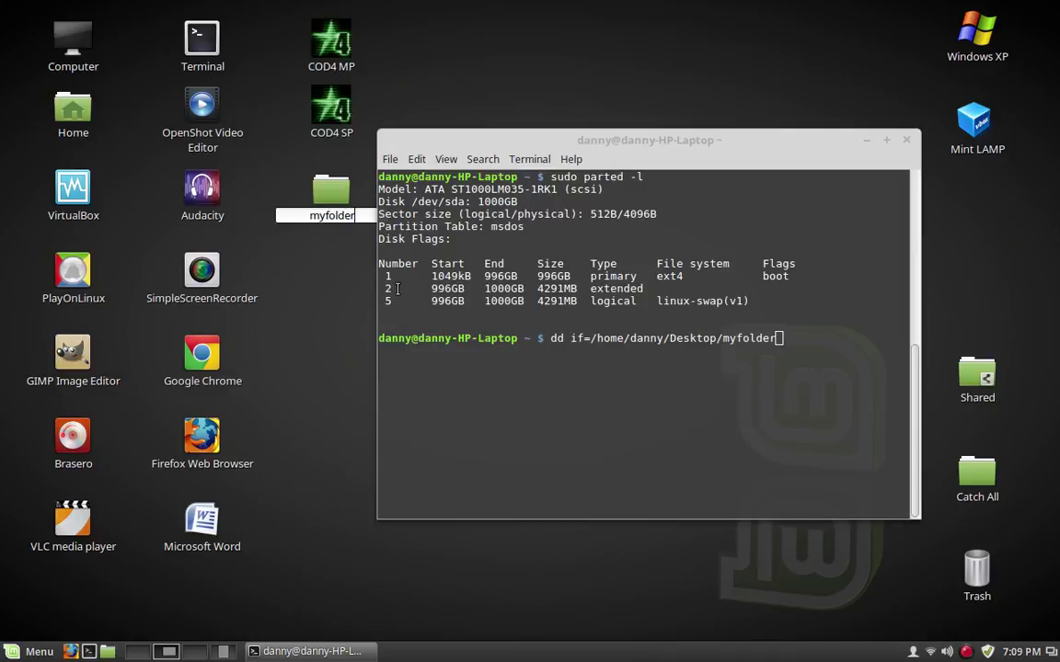
pyautogui.press('Return')
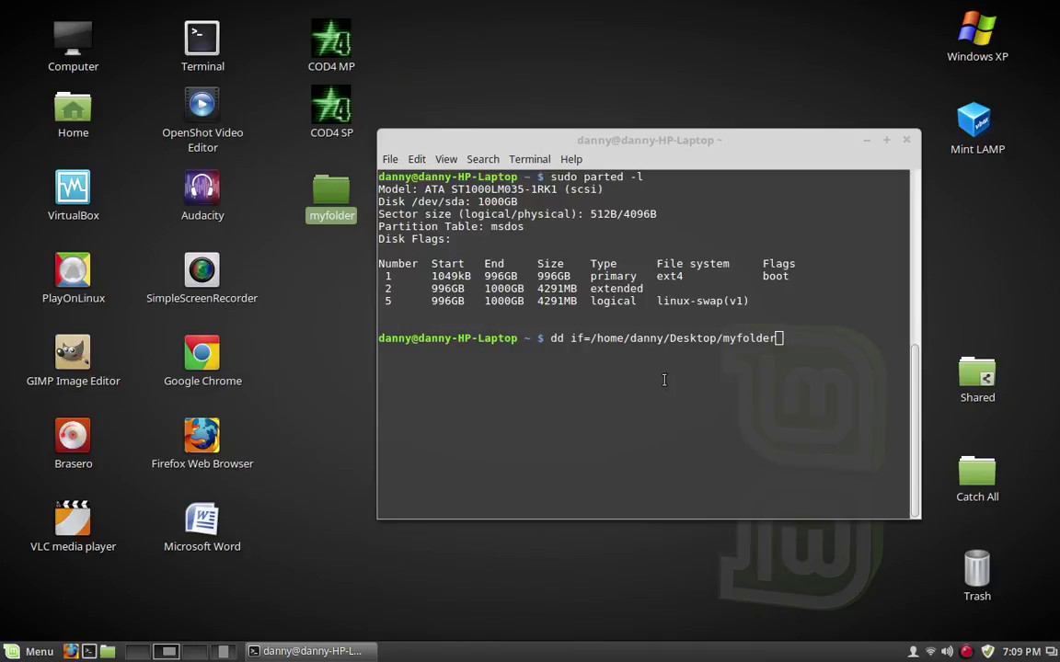
pyautogui.press('space')
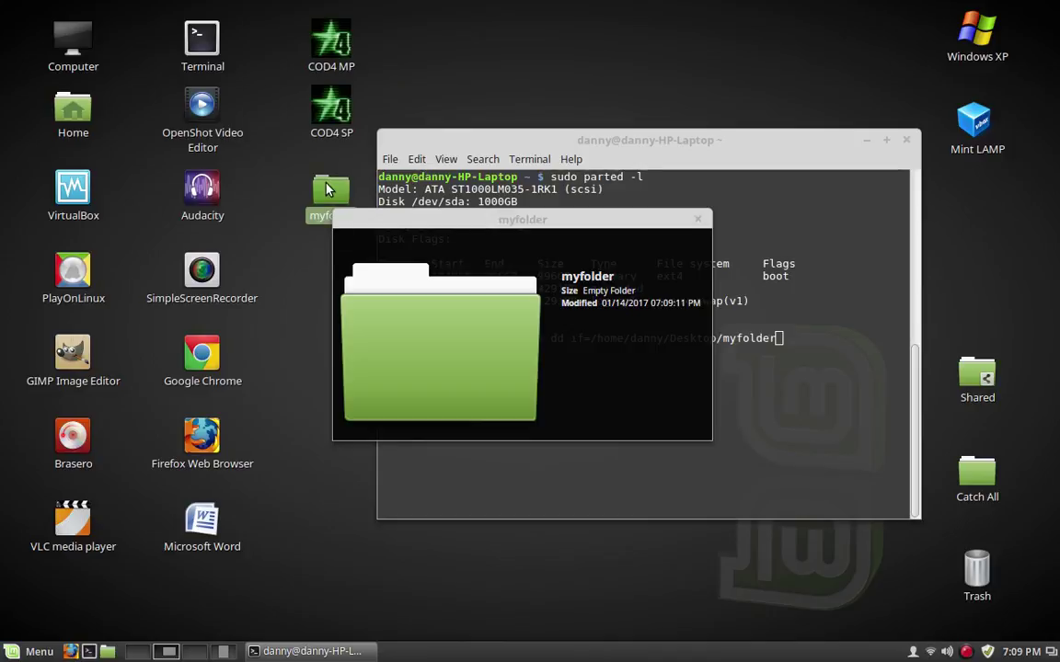
pyautogui.doubleClick(327, 187)
# Create an empty document named hi inside myfolder
pyautogui.rightClick(296, 268)
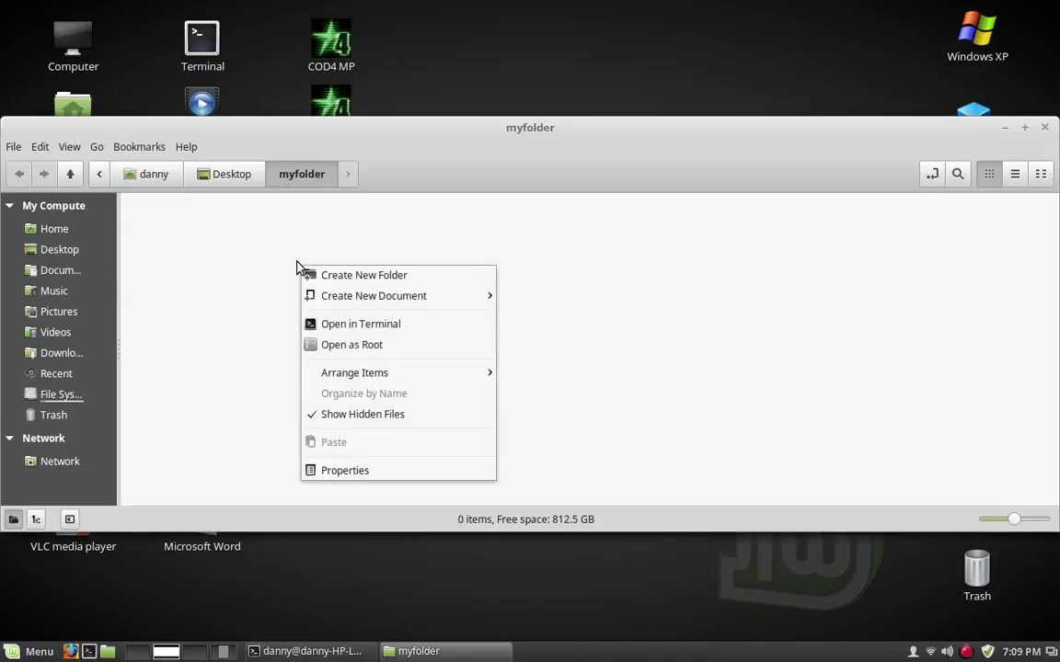
pyautogui.moveTo(455, 300)
pyautogui.click(538, 340)
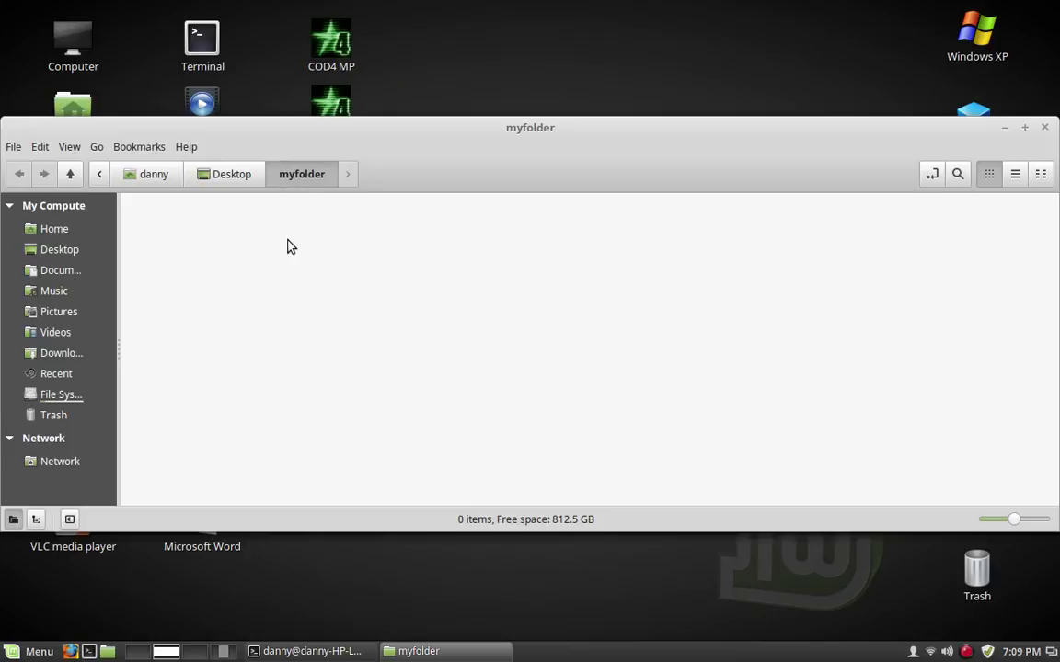
pyautogui.rightClick(290, 244)
pyautogui.moveTo(349, 278)
pyautogui.click(563, 305)
pyautogui.write('hi')
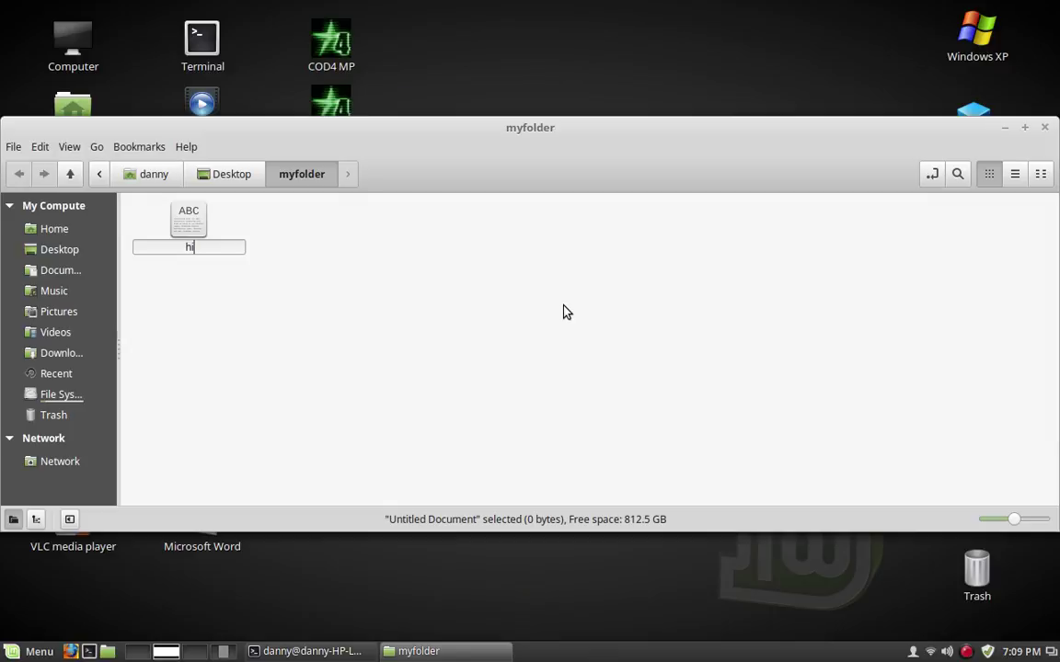
pyautogui.press('Return')
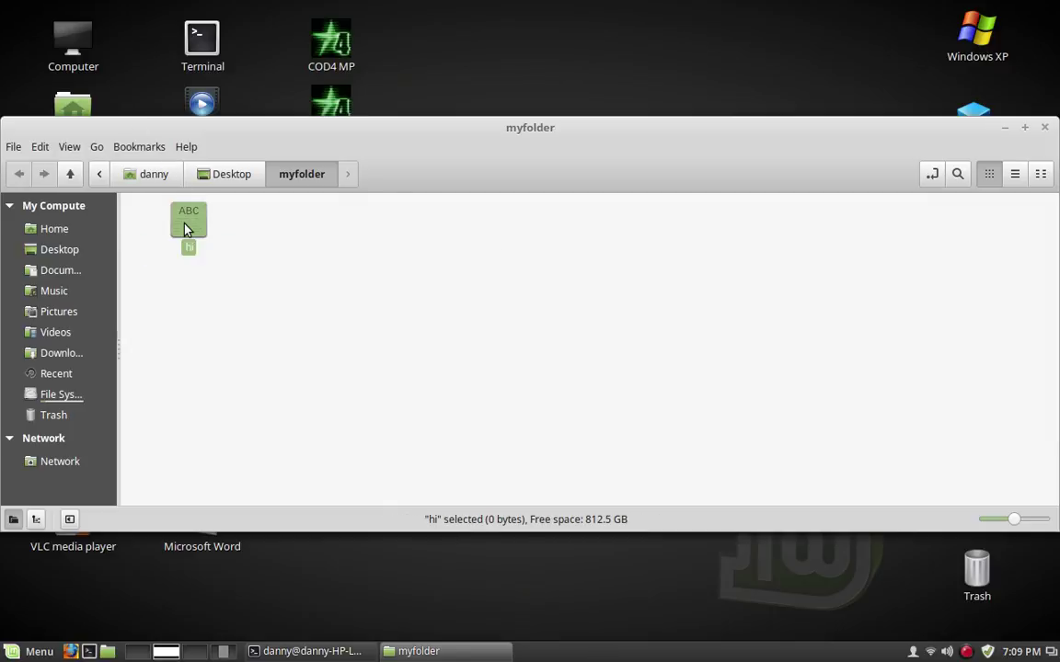
# Open hi in the Text Editor, type 'gghfghghdgfhg', save and close it
pyautogui.rightClick(188, 228)
pyautogui.click(240, 241)
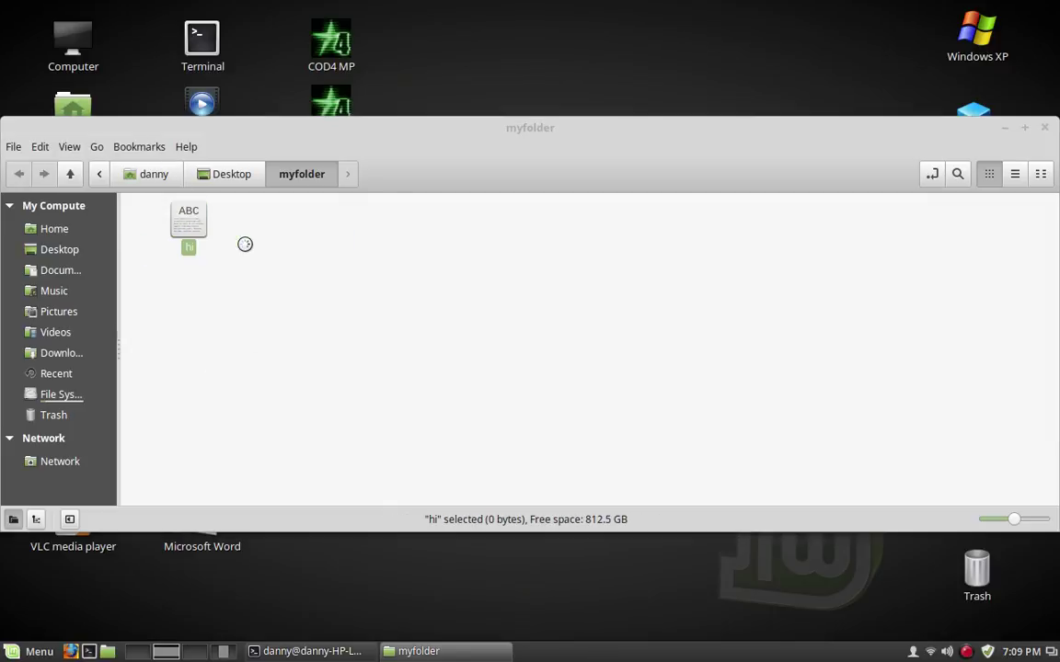
pyautogui.write('gghfghghdgfhg')
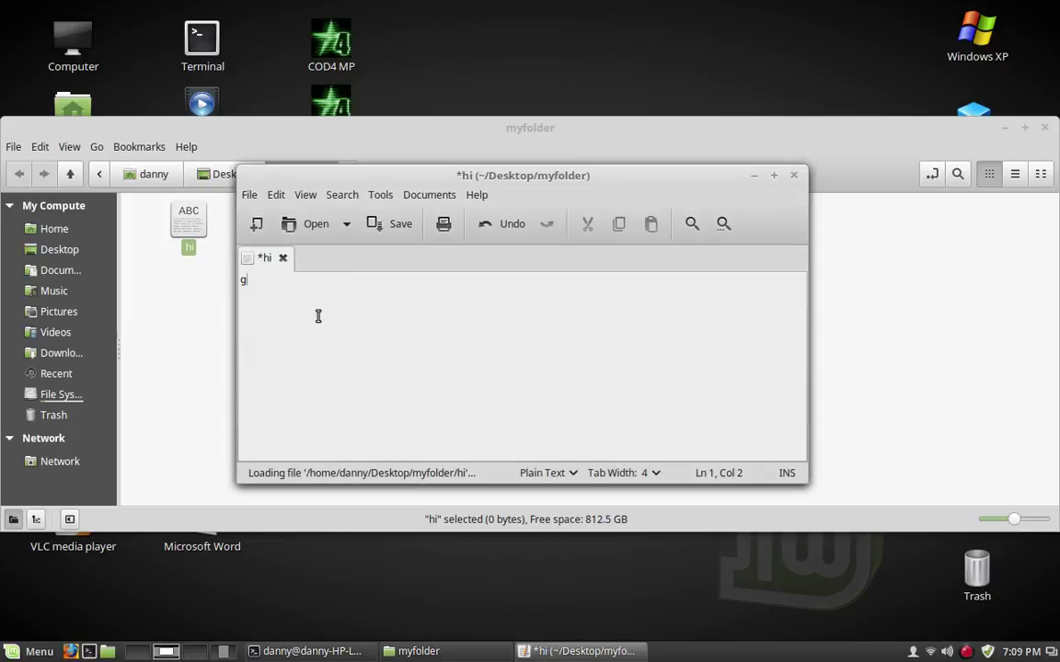
pyautogui.click(400, 225)
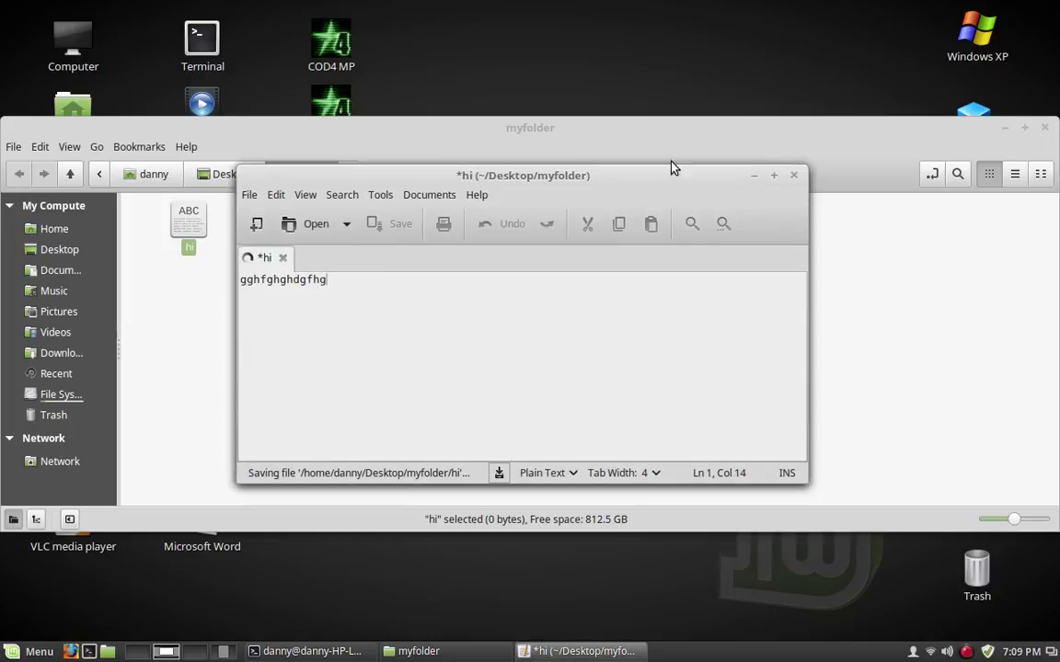
pyautogui.click(792, 176)
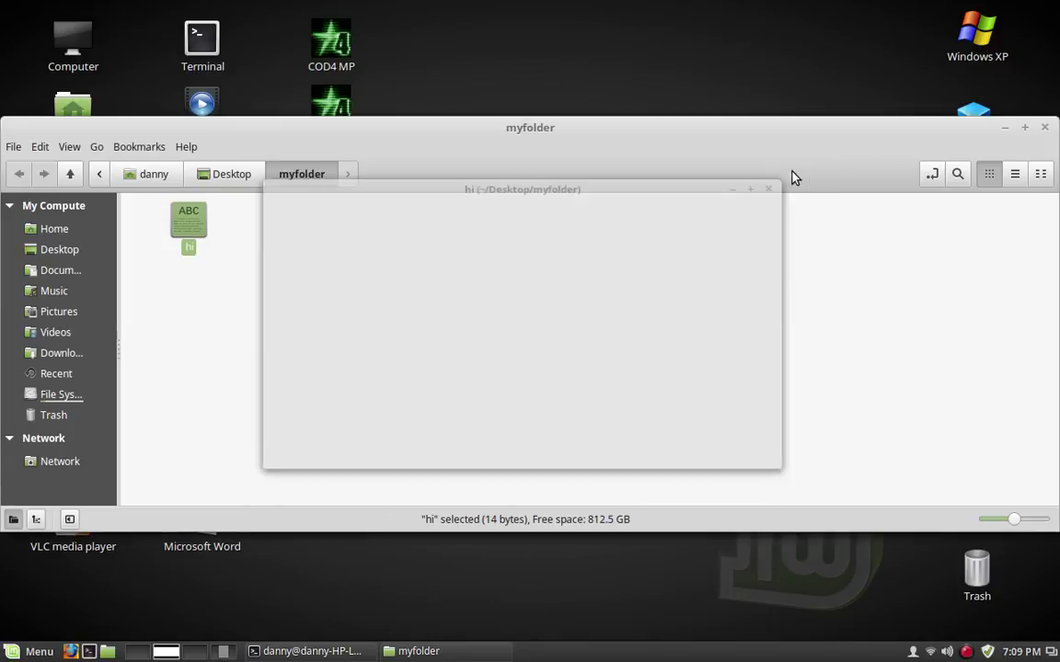
# Close the myfolder preview and bring the terminal back to the front
pyautogui.moveTo(742, 146); pyautogui.dragTo(805, 558)
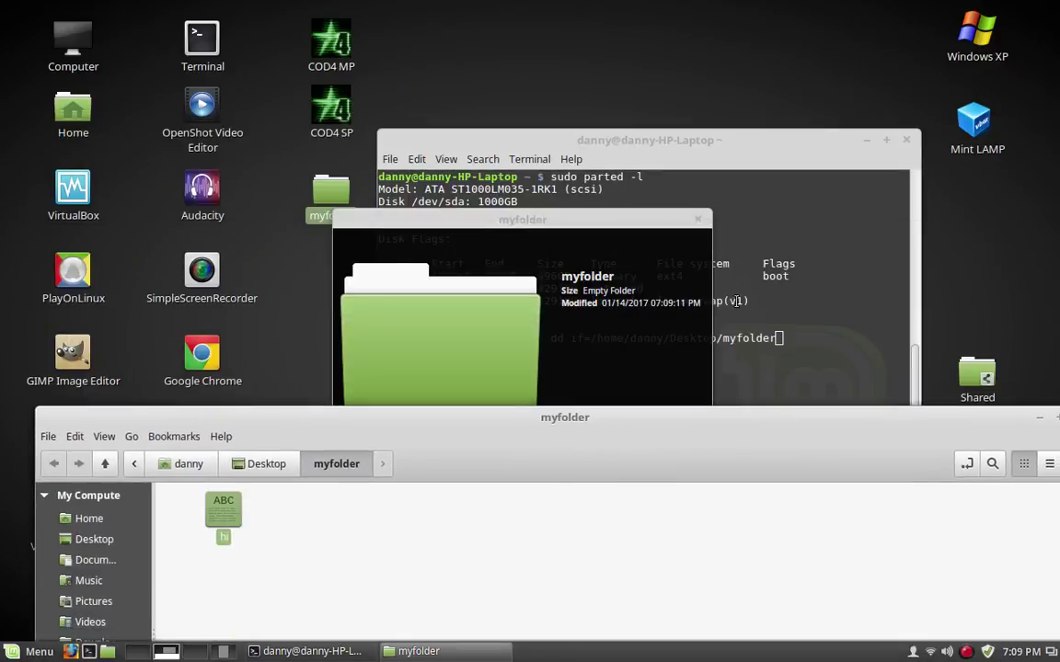
pyautogui.click(697, 221)
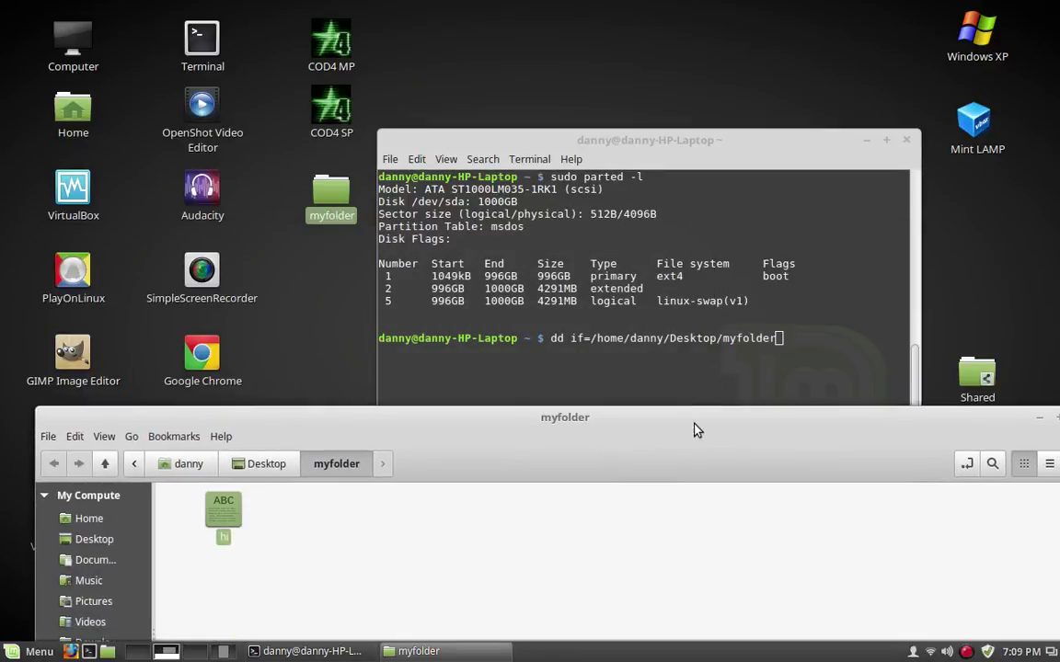
pyautogui.moveTo(696, 429); pyautogui.dragTo(675, 432)
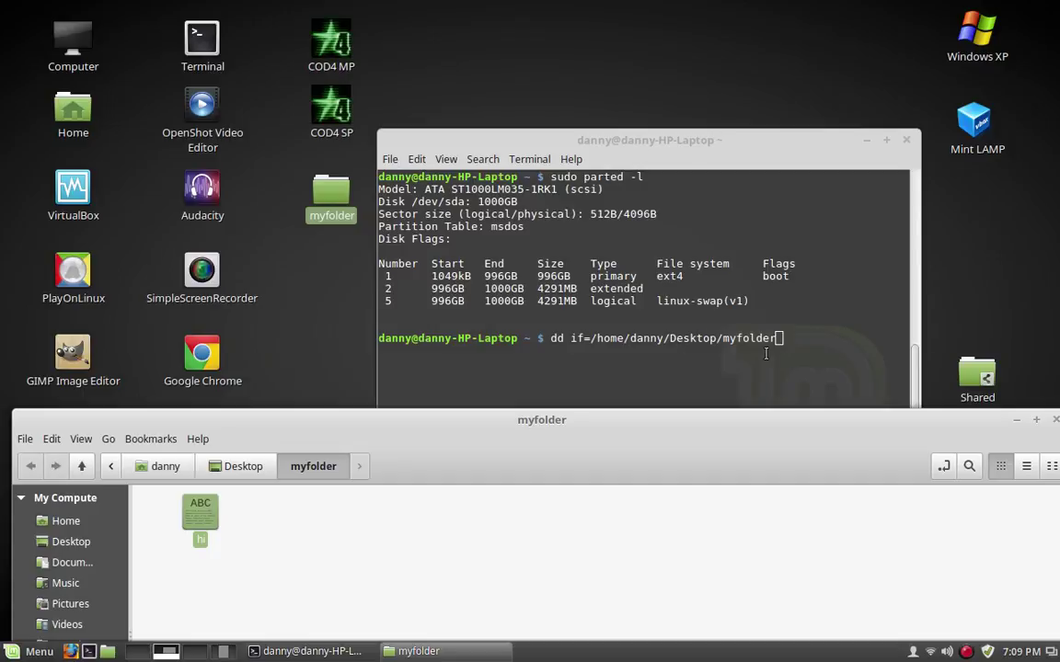
pyautogui.click(800, 336)
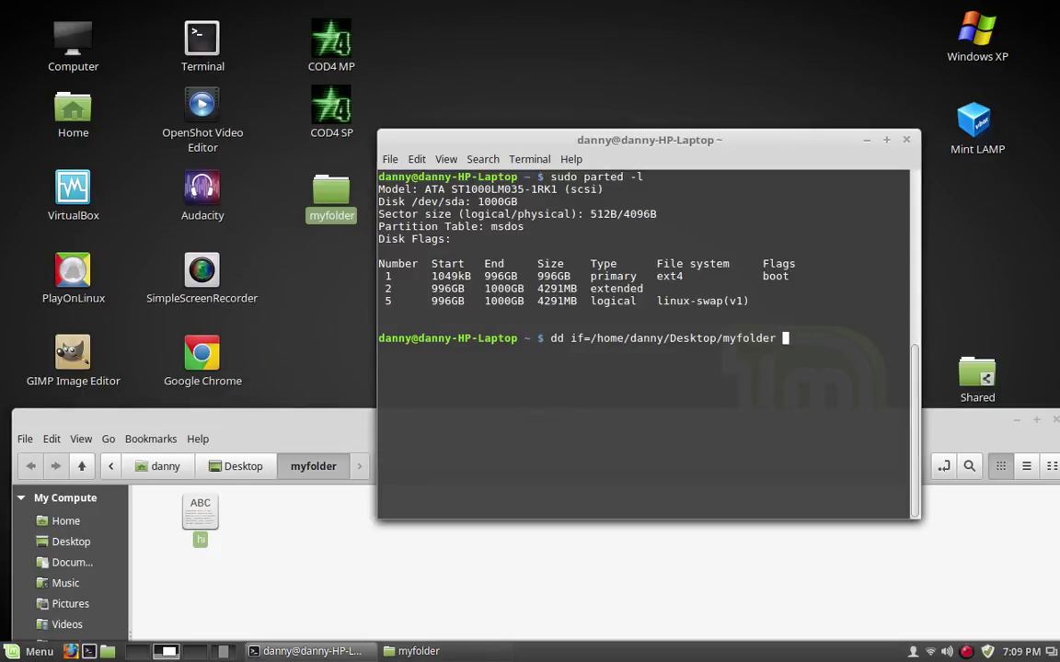
# Append of= with the Desktop path to myimagefile.iso and run the dd command
pyautogui.write('of')
pyautogui.write('=/home/desktop')
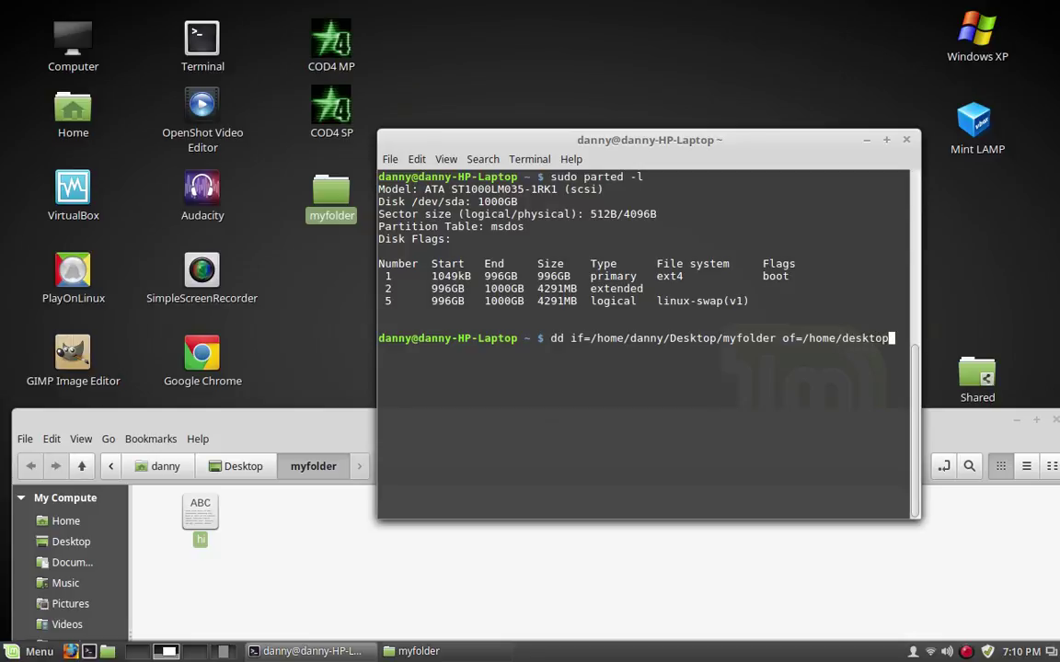
pyautogui.press('BackSpace')
pyautogui.press('BackSpace')
pyautogui.press('BackSpace')
pyautogui.press('BackSpace')
pyautogui.press('BackSpace')
pyautogui.press('BackSpace')
pyautogui.press('BackSpace')
pyautogui.write('danny/Desktop/myima')
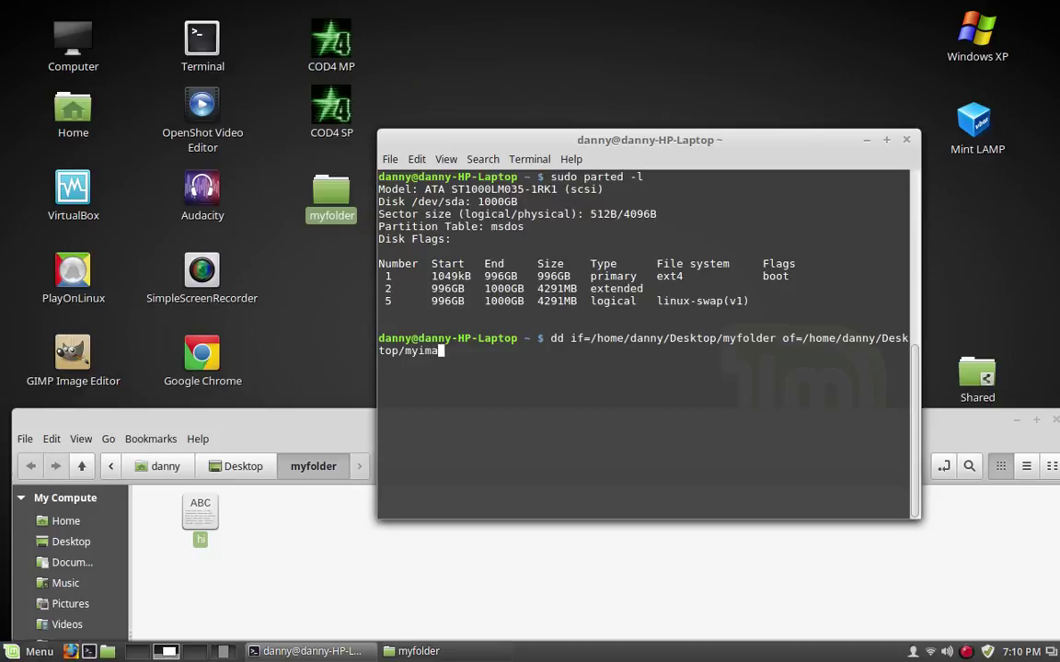
pyautogui.write('gefile.iso')
pyautogui.press('Return')
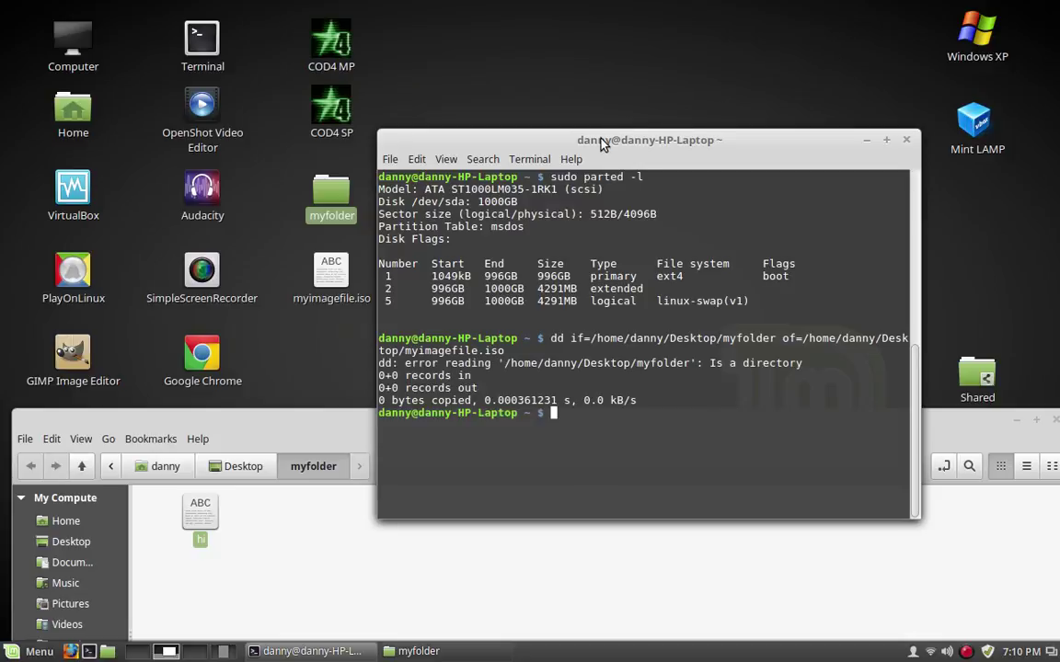
# Close the extra myfolder windows and move the terminal window left
pyautogui.moveTo(541, 138); pyautogui.dragTo(710, 123)
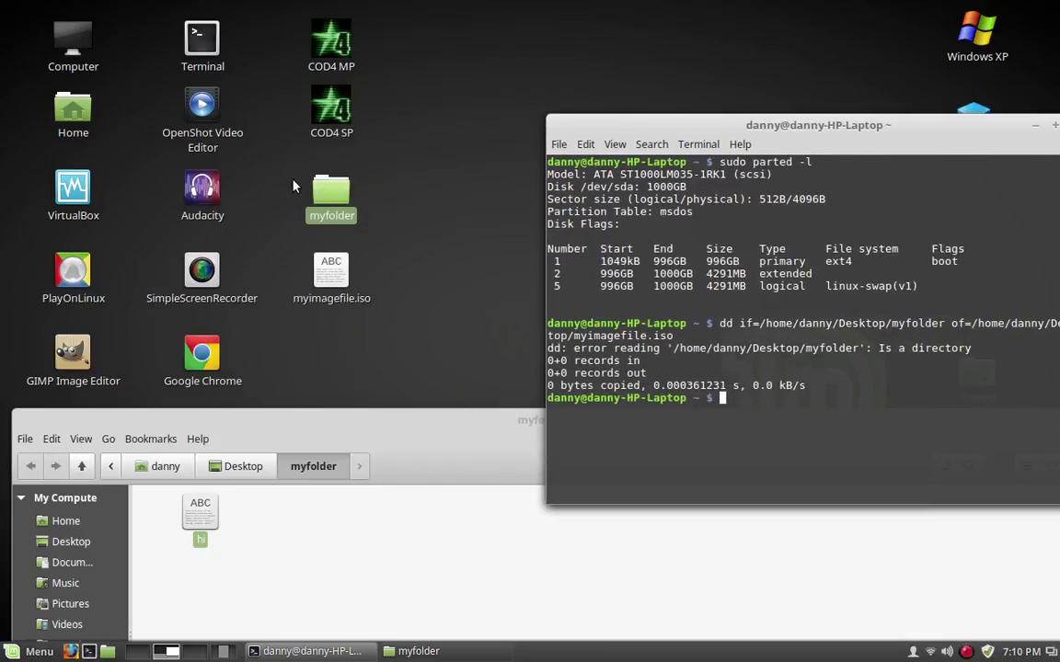
pyautogui.doubleClick(318, 195)
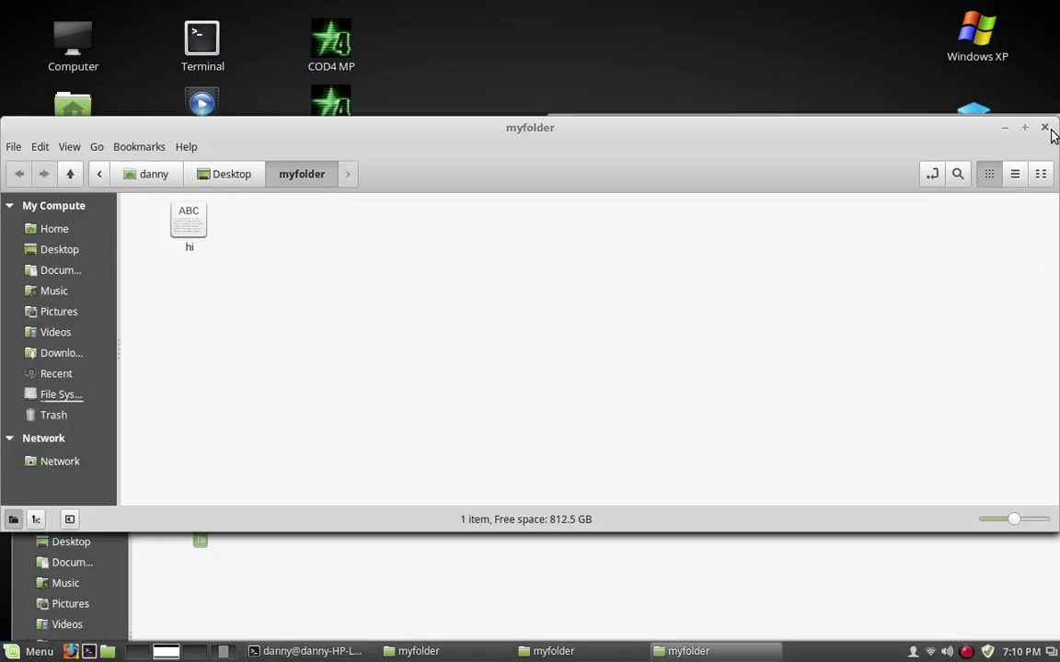
pyautogui.click(1044, 127)
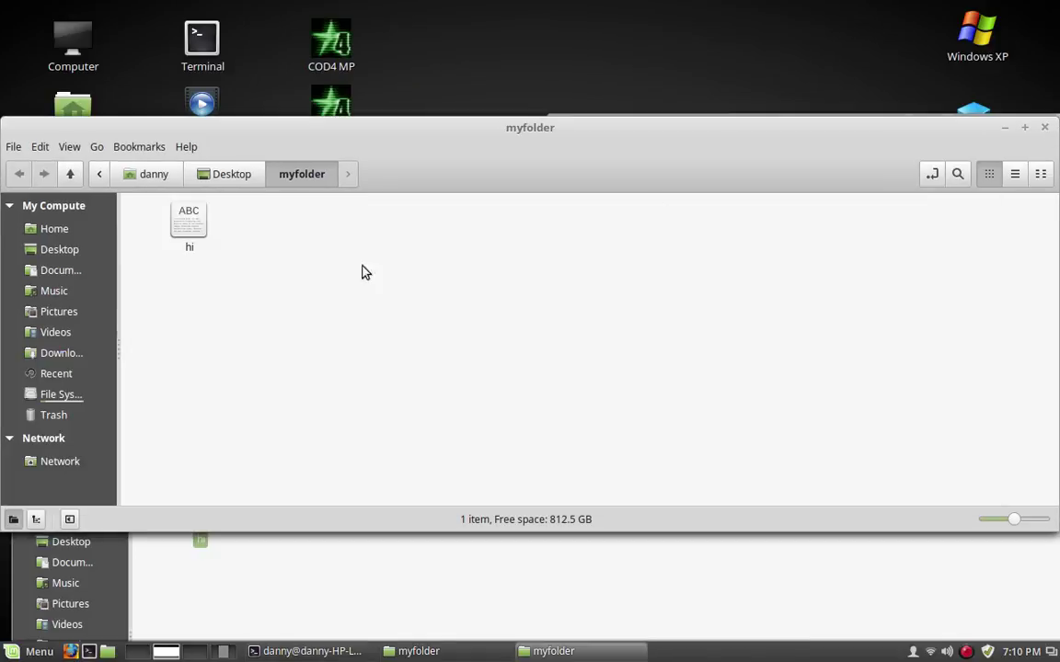
pyautogui.click(1044, 127)
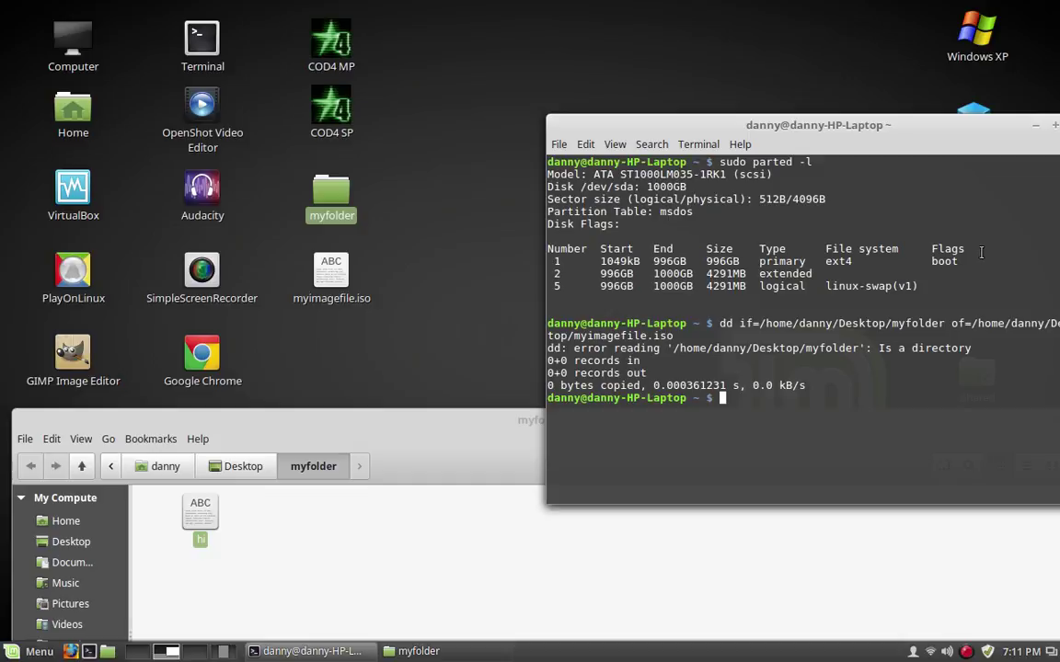
pyautogui.moveTo(887, 120); pyautogui.dragTo(745, 110)
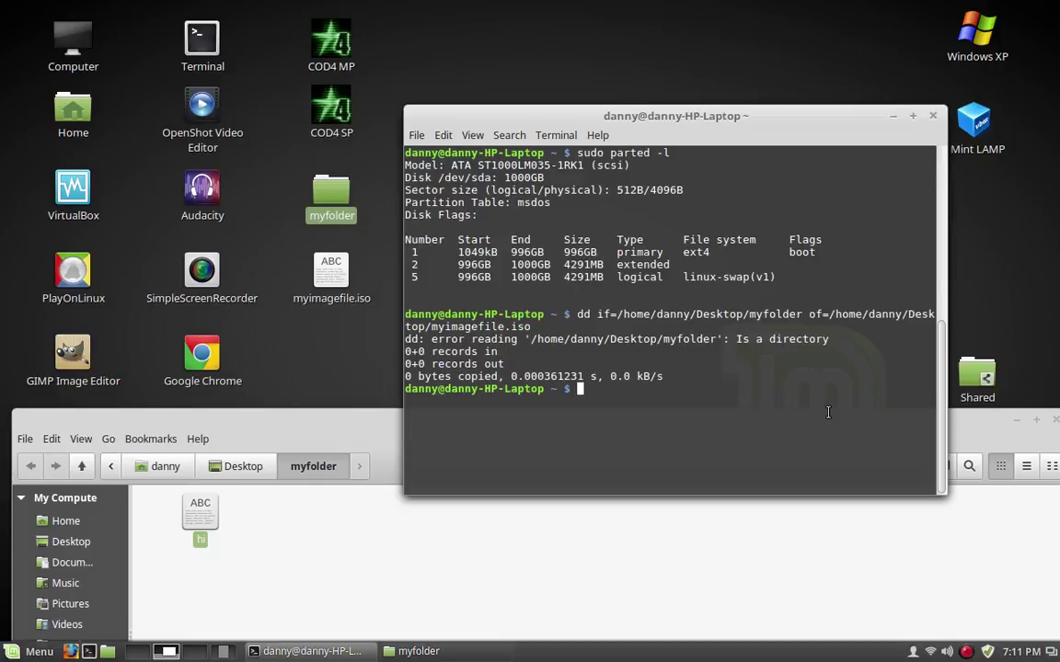
# Clear the terminal screen with the clear command
pyautogui.write('ce')
pyautogui.press('BackSpace')
pyautogui.write('lear')
pyautogui.press('Return')
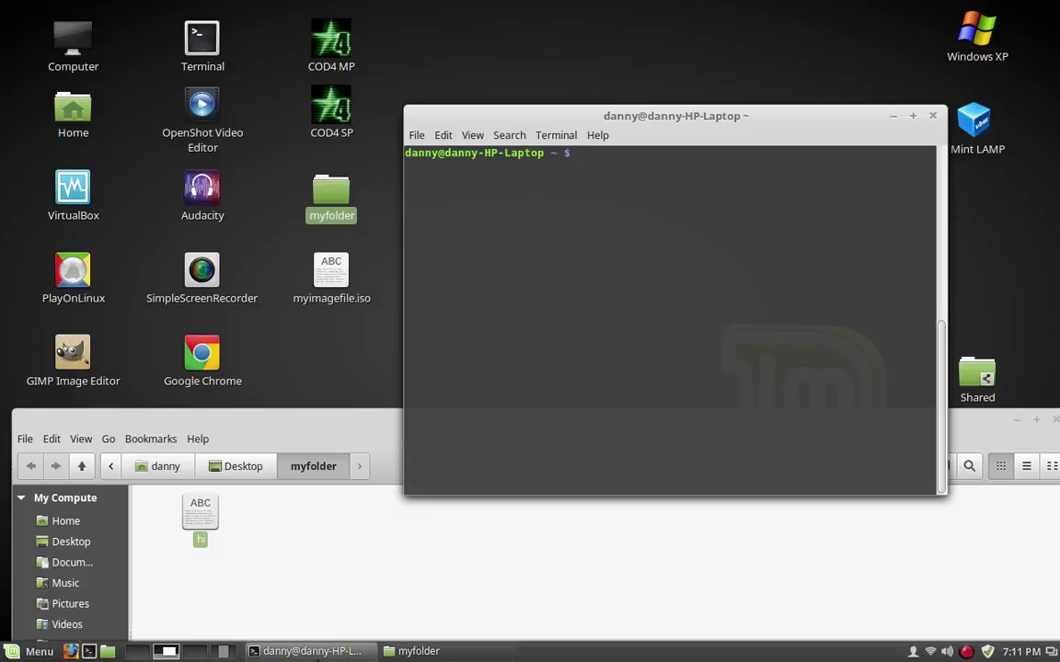
# Find USB Image Writer among the Menu's Accessories applications and start it
pyautogui.click(39, 651)
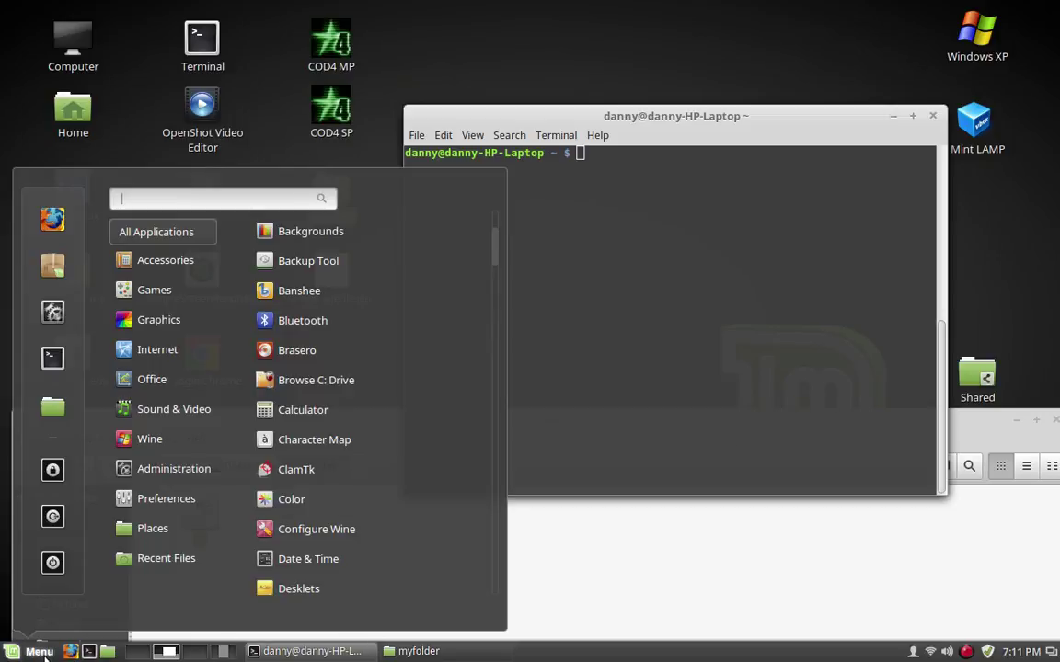
pyautogui.scroll(-3, 301, 584)
pyautogui.scroll(-8, 304, 570)
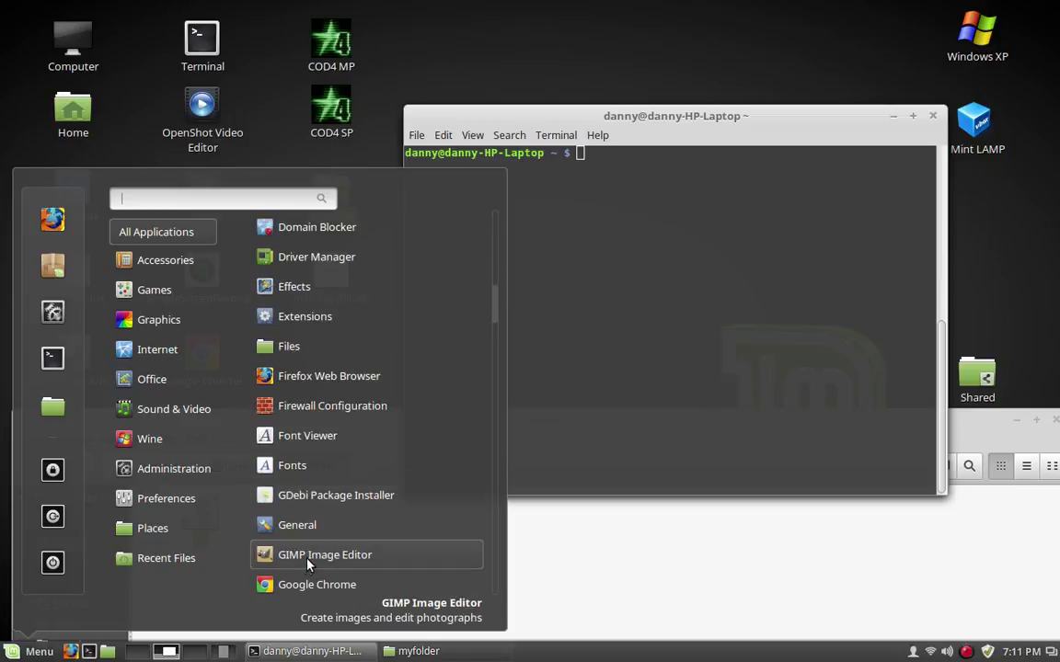
pyautogui.scroll(-12, 313, 564)
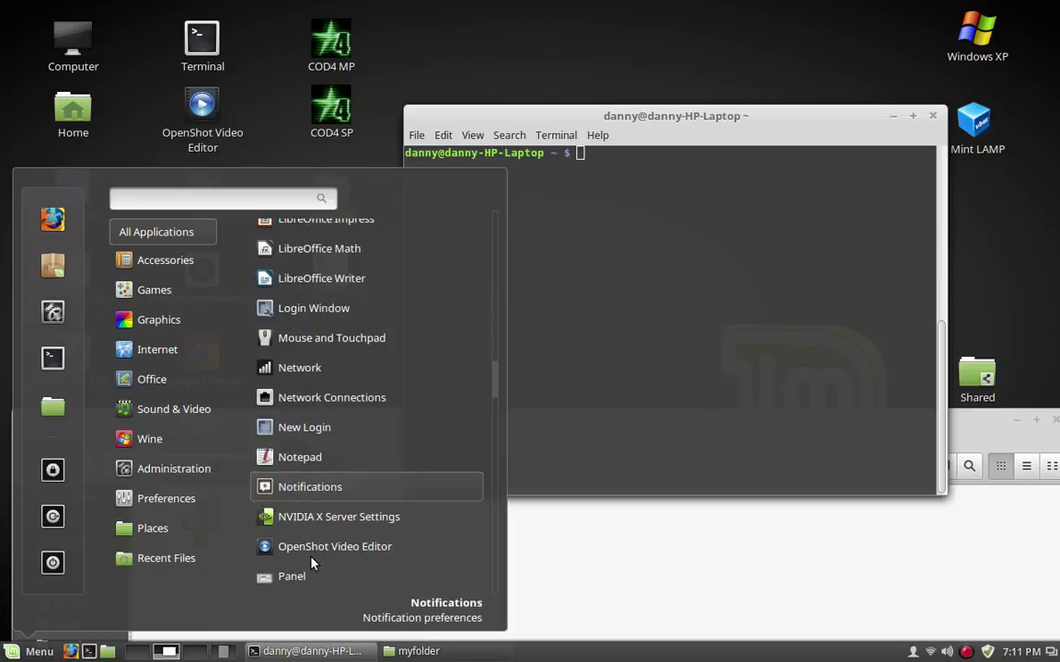
pyautogui.scroll(-14, 312, 564)
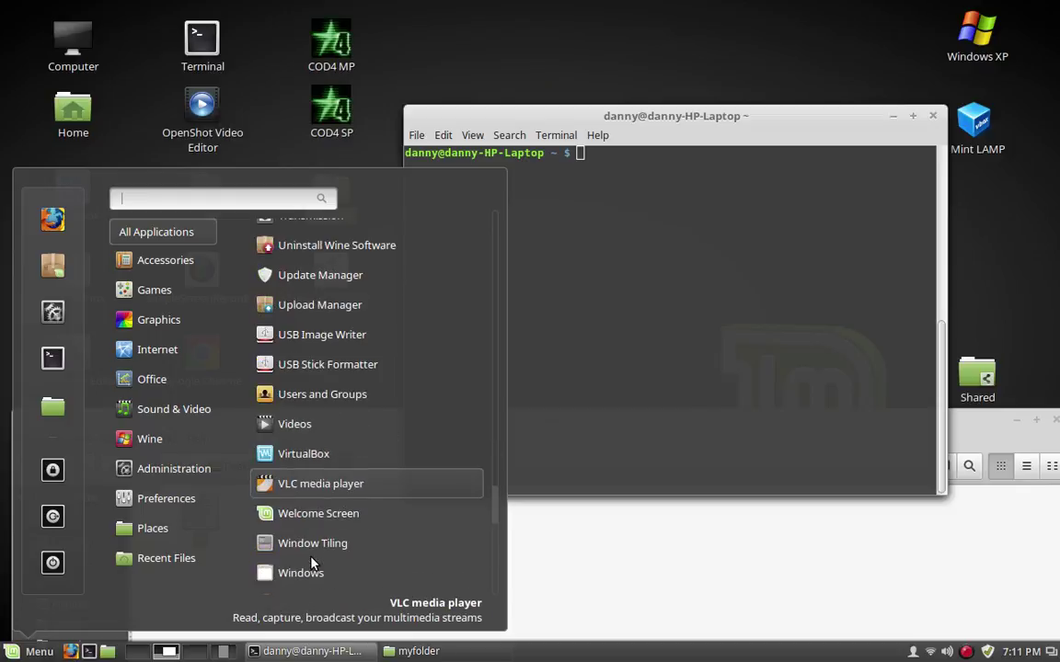
pyautogui.scroll(-2, 314, 561)
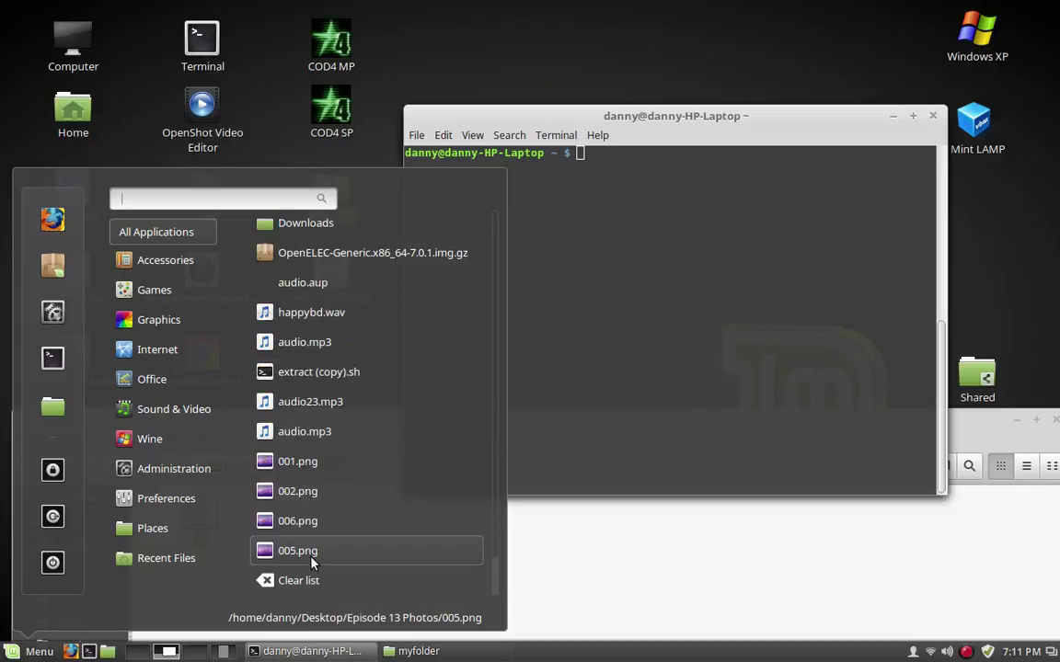
pyautogui.moveTo(165, 471)
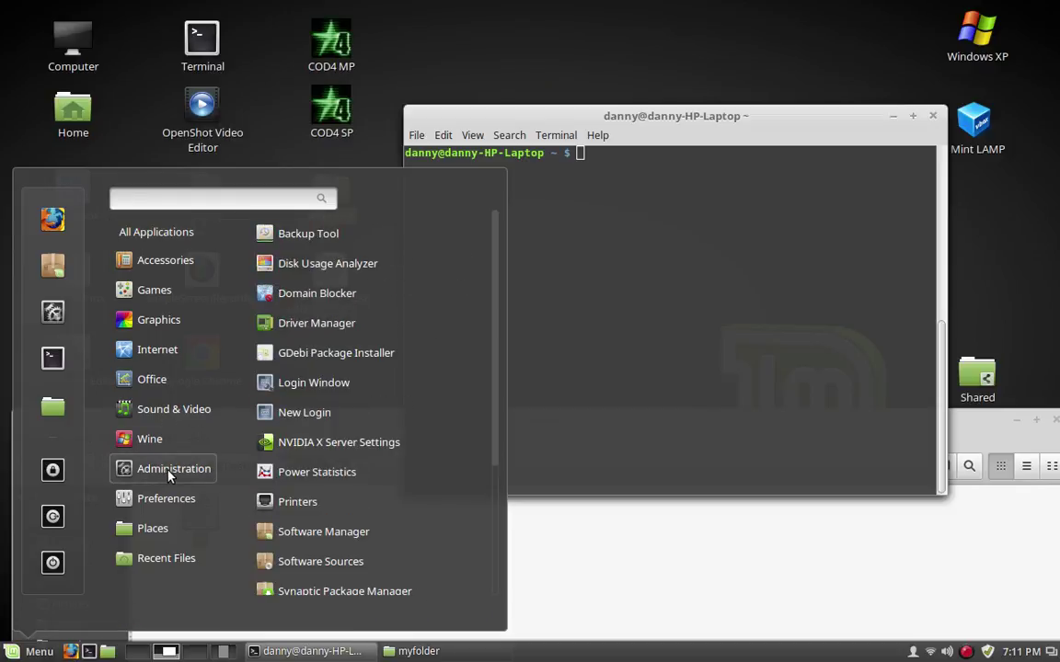
pyautogui.scroll(-2, 402, 447)
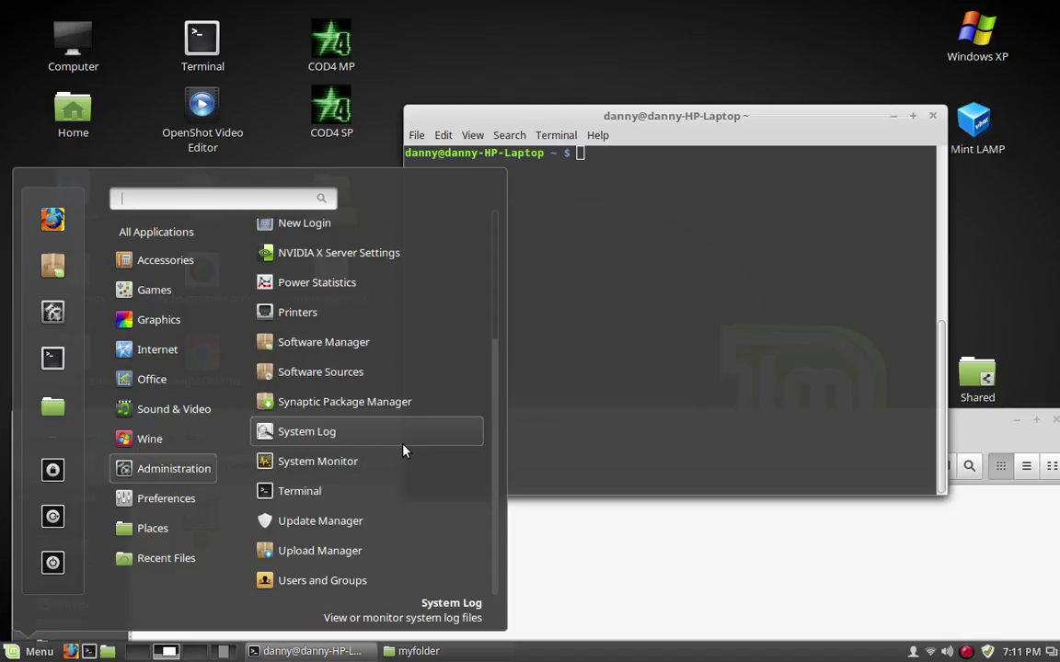
pyautogui.scroll(2, 402, 450)
pyautogui.moveTo(204, 500)
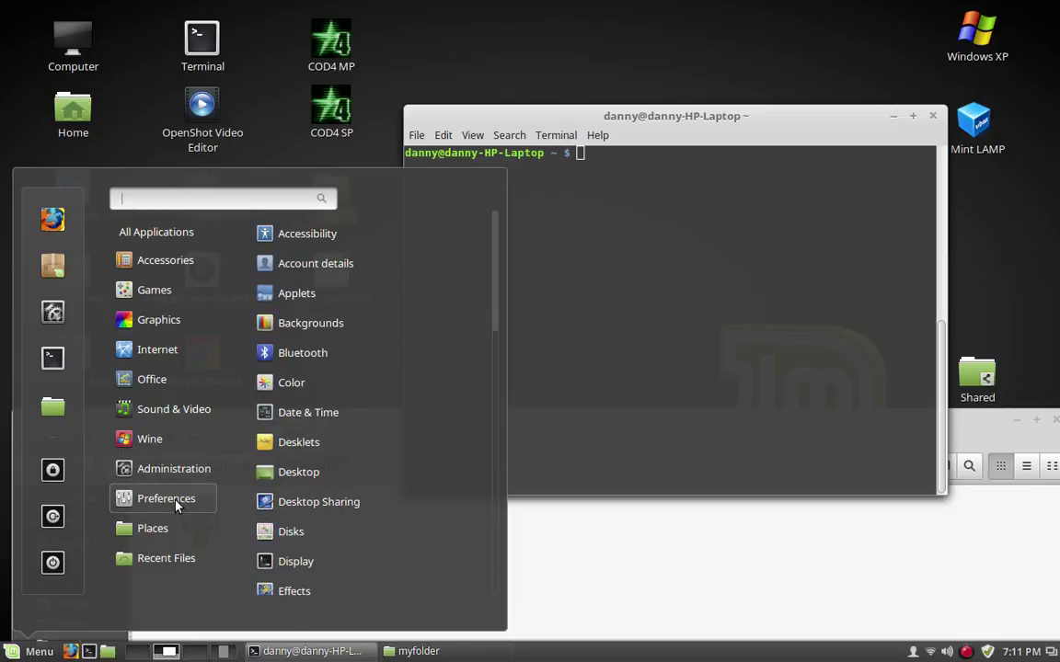
pyautogui.scroll(-10, 394, 532)
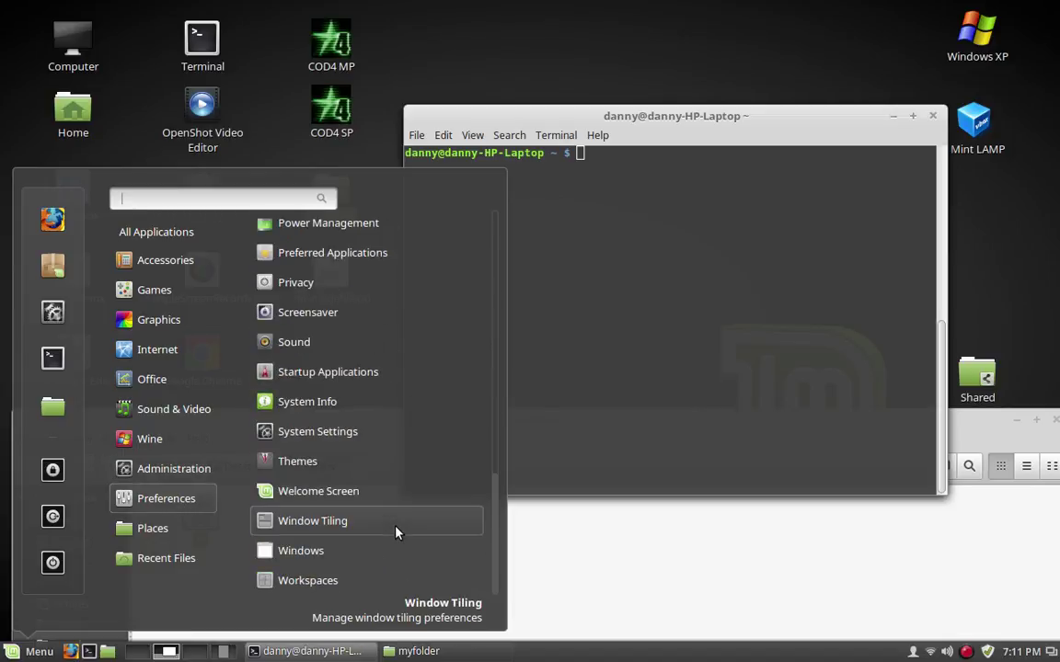
pyautogui.scroll(10, 397, 532)
pyautogui.moveTo(211, 262)
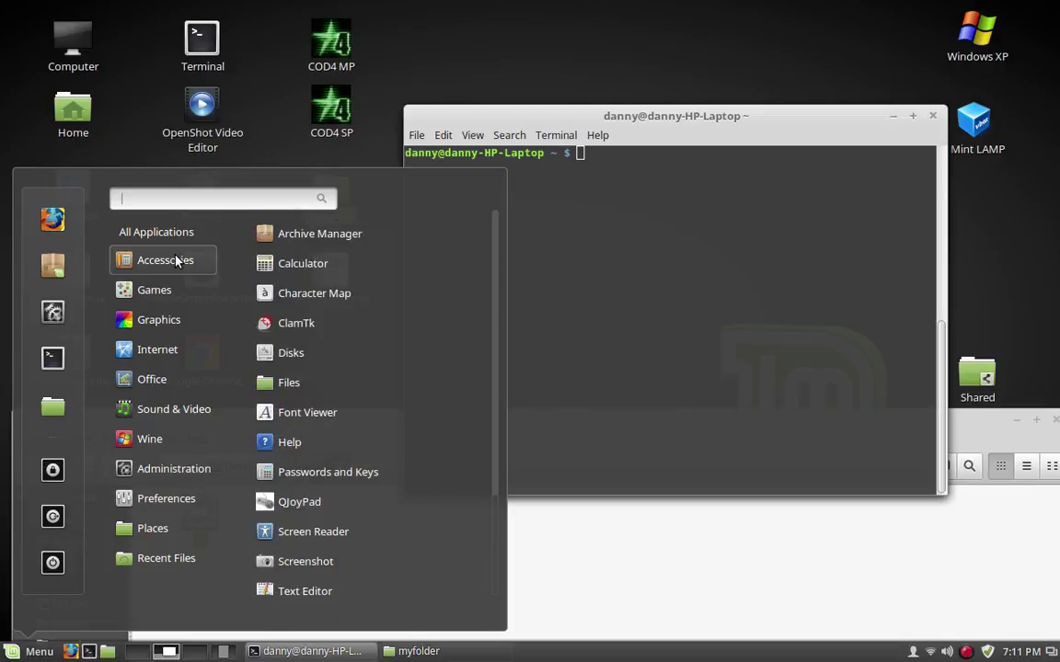
pyautogui.scroll(-3, 411, 479)
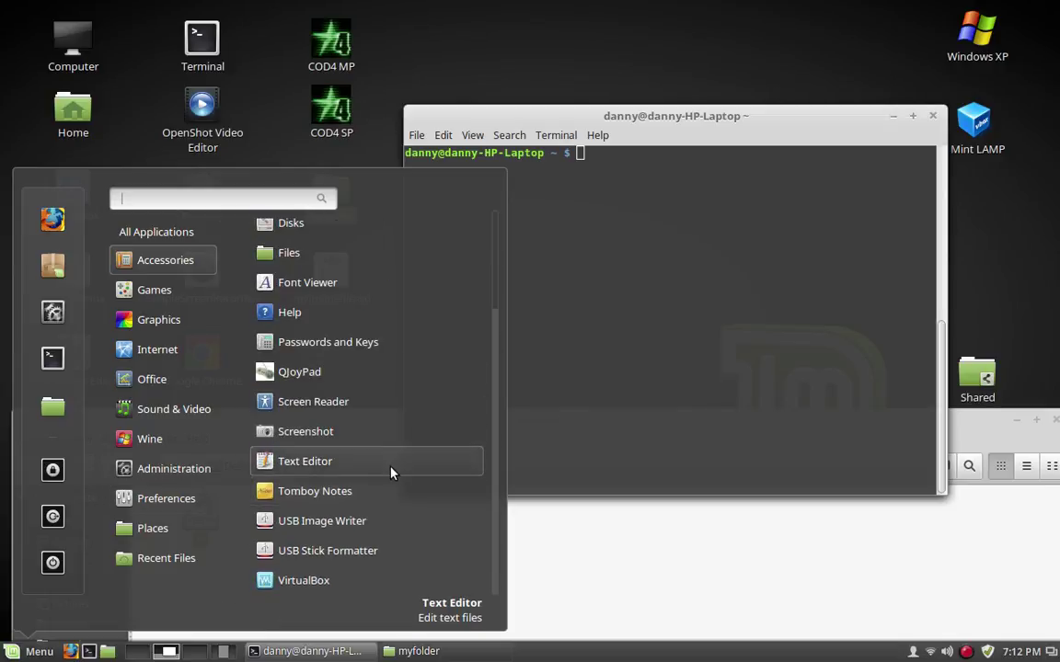
pyautogui.click(355, 520)
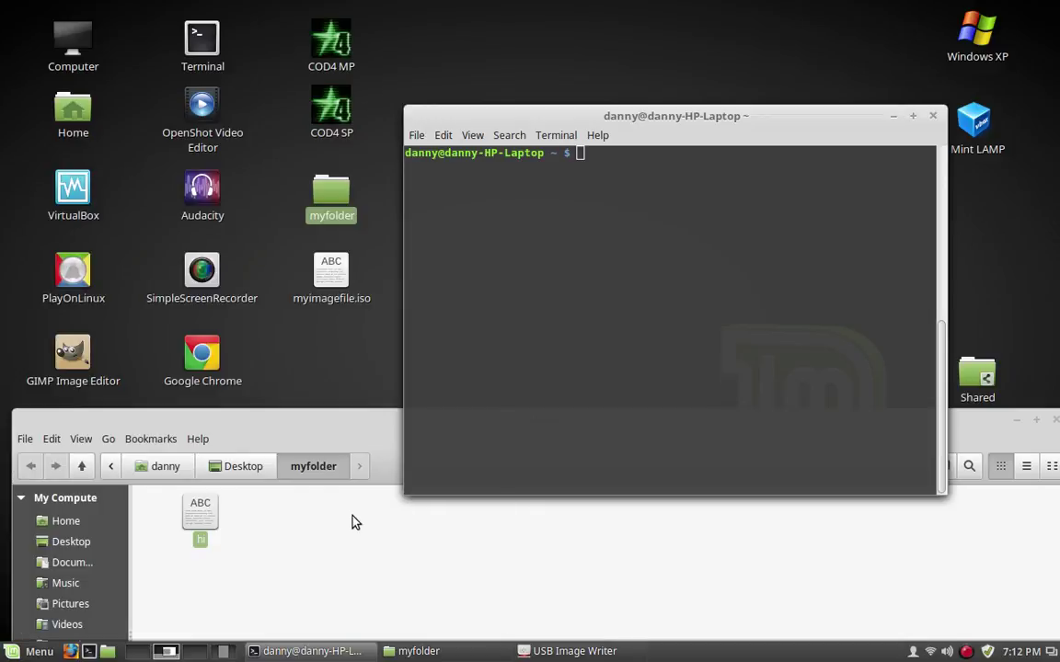
# Choose Desktop/myimagefile.iso as the image to write, then bring the myfolder window forward
pyautogui.click(605, 292)
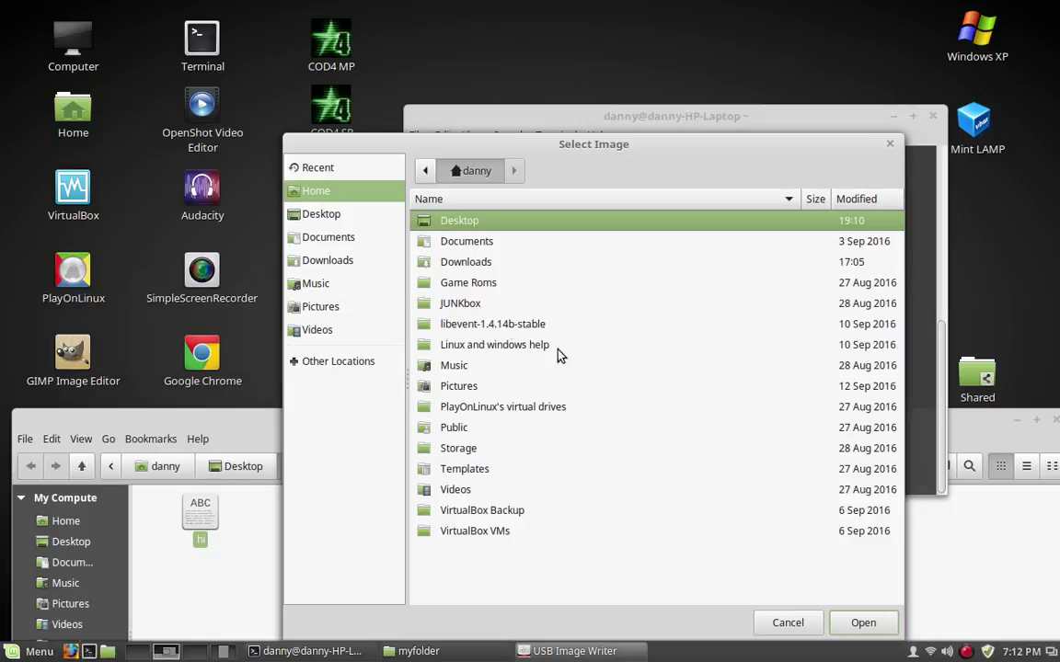
pyautogui.doubleClick(461, 222)
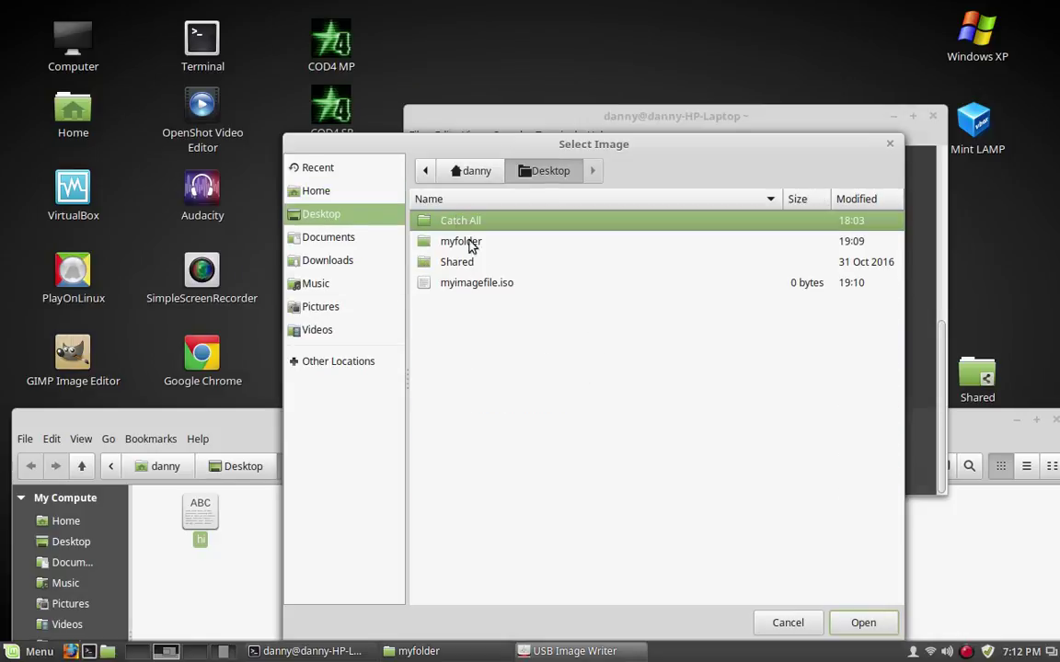
pyautogui.doubleClick(485, 286)
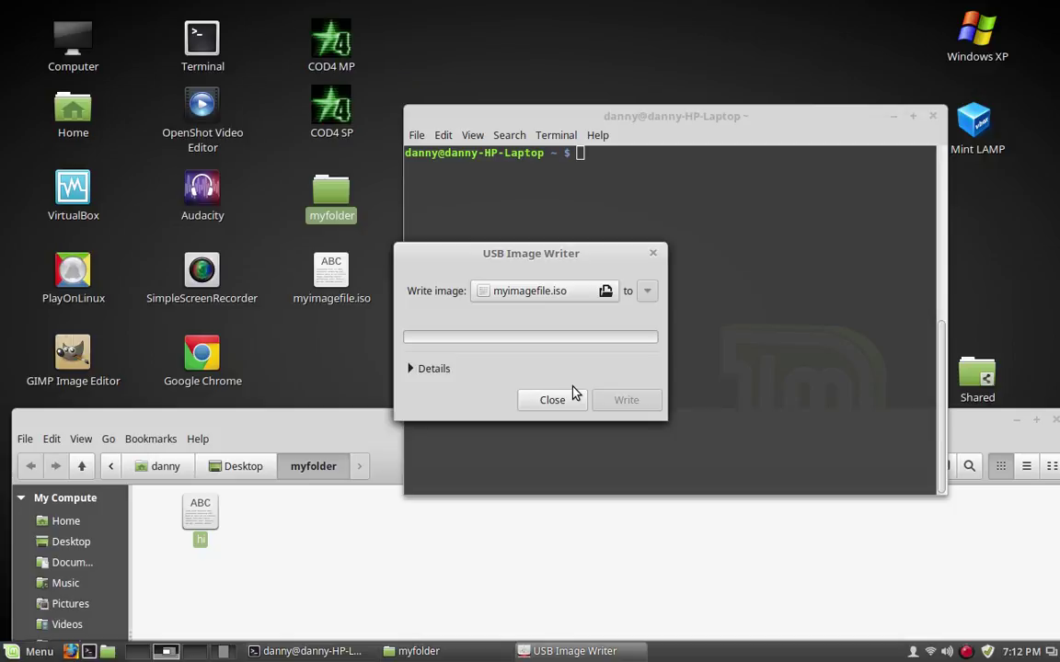
pyautogui.click(366, 418)
# Move and close the myfolder window, then close USB Image Writer, leaving only the terminal
pyautogui.moveTo(918, 418); pyautogui.dragTo(713, 395)
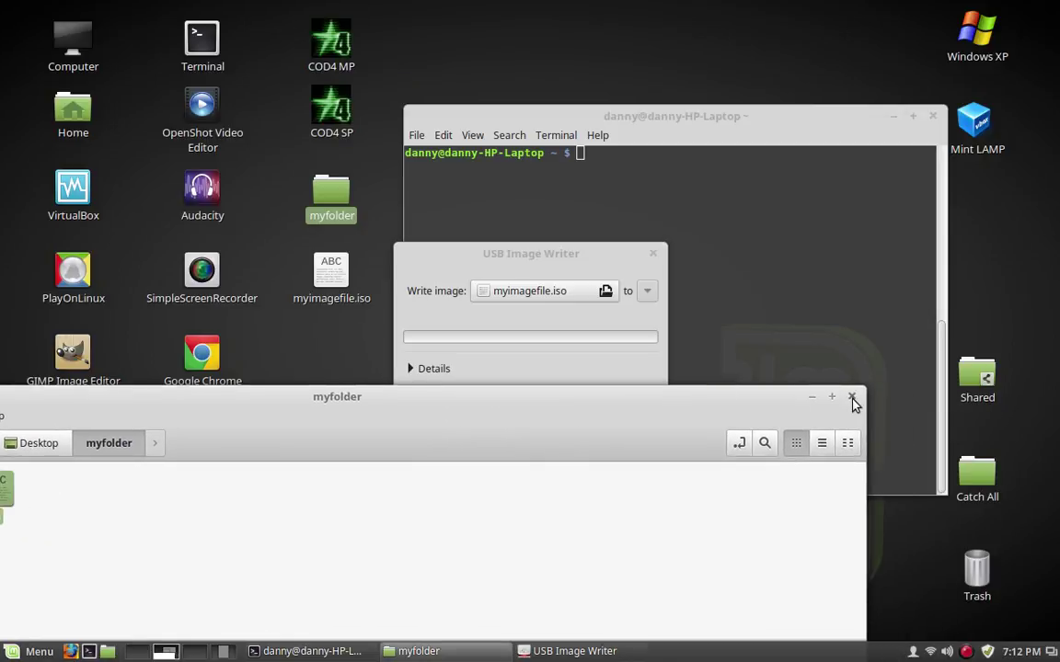
pyautogui.click(852, 398)
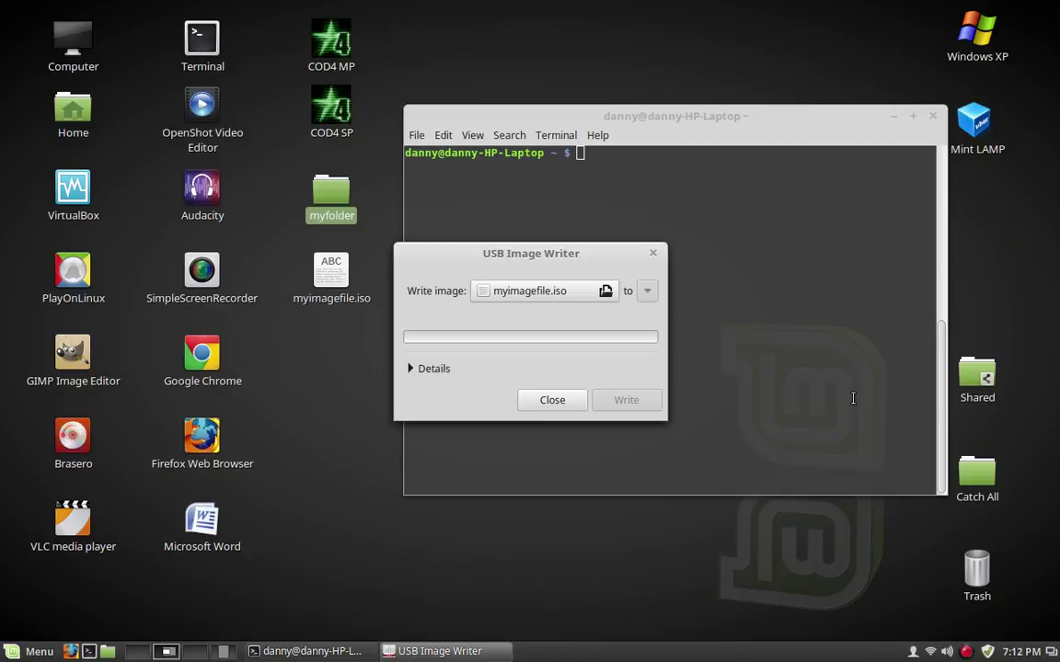
pyautogui.click(555, 399)
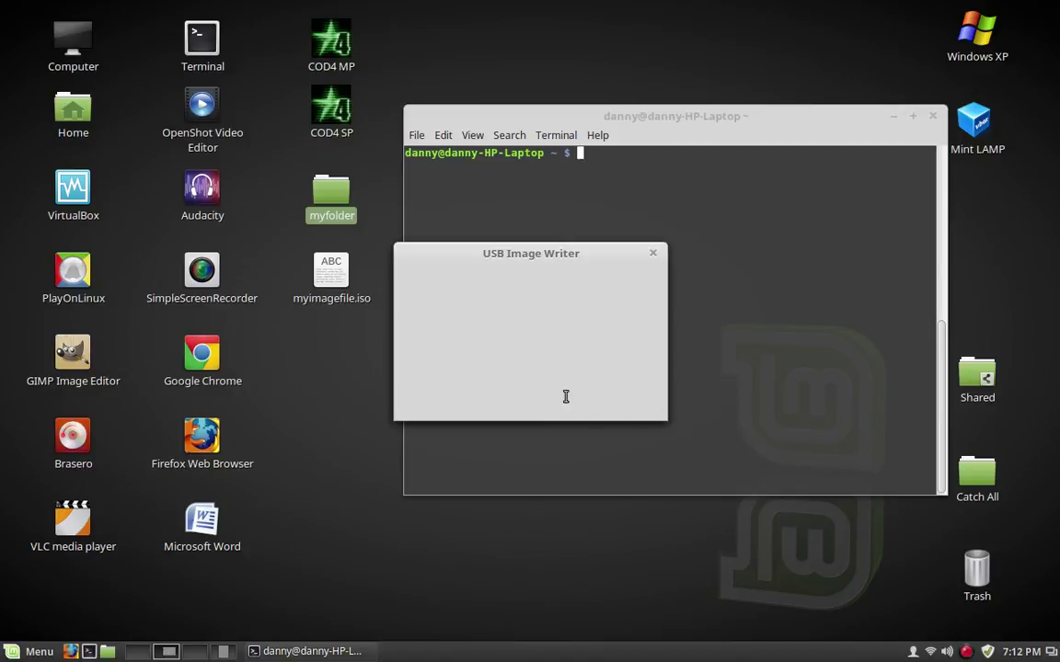